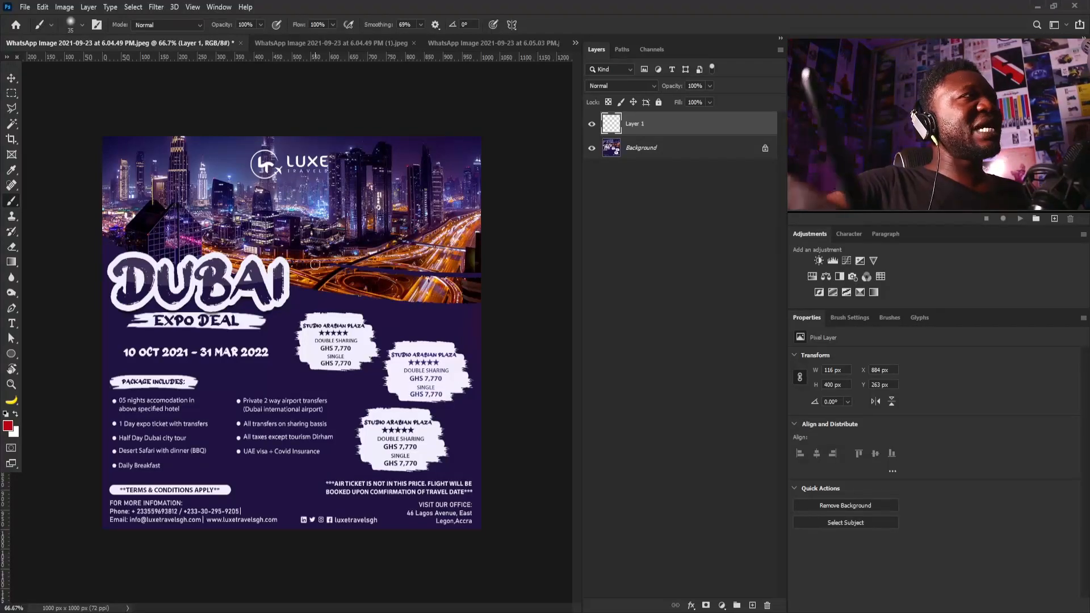
# - With a smaller red brush, circle the Dubai Expo Deal title and mark the gap above the second price badge and the flyer's side margins
pyautogui.press('[')
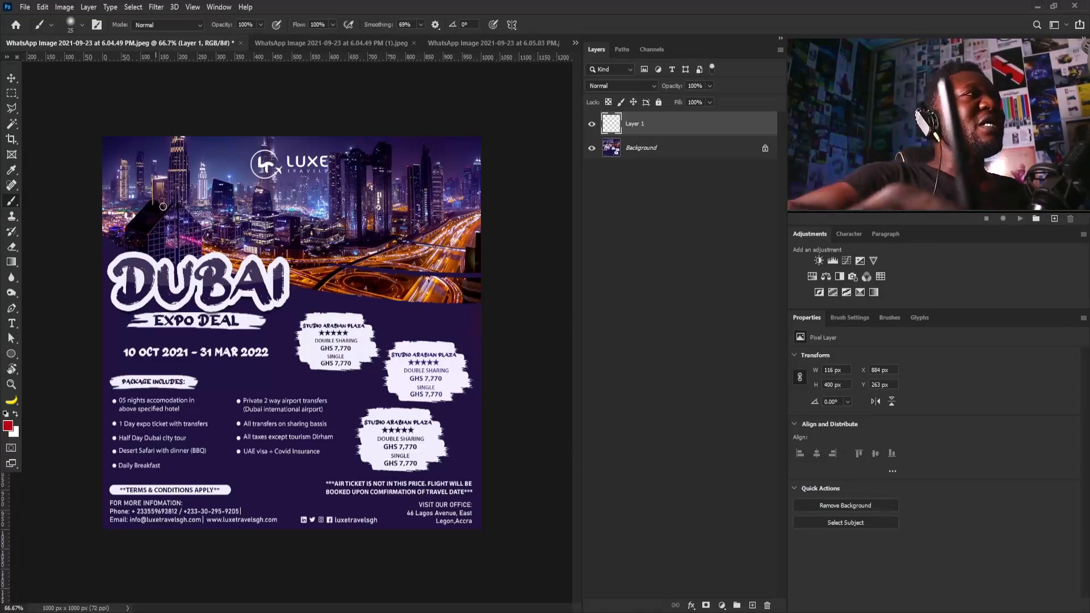
pyautogui.moveTo(129, 231)
pyautogui.mouseDown()
pyautogui.moveTo(105, 264)
pyautogui.moveTo(129, 328)
pyautogui.moveTo(211, 345)
pyautogui.moveTo(266, 324)
pyautogui.moveTo(290, 260)
pyautogui.mouseUp()
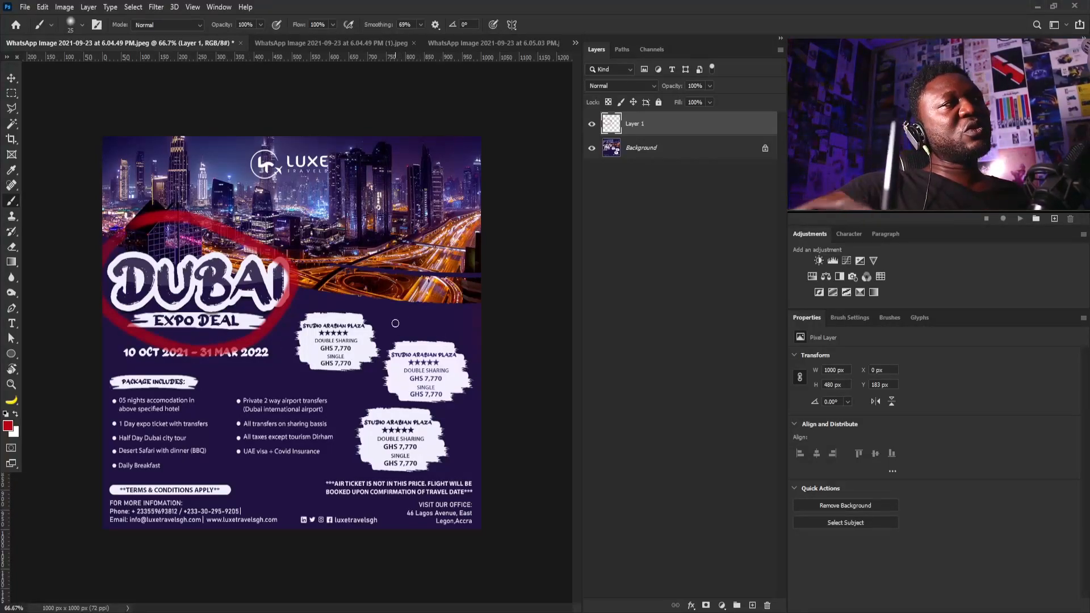
pyautogui.moveTo(395, 322); pyautogui.dragTo(414, 321)
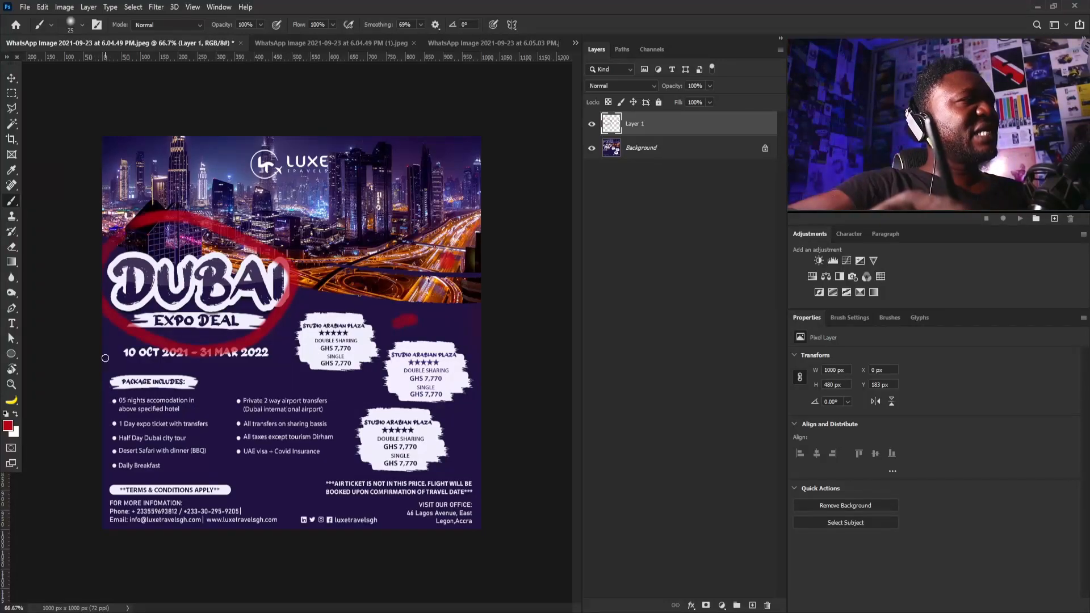
pyautogui.moveTo(104, 357)
pyautogui.mouseDown()
pyautogui.moveTo(105, 480)
pyautogui.moveTo(145, 526)
pyautogui.mouseUp()
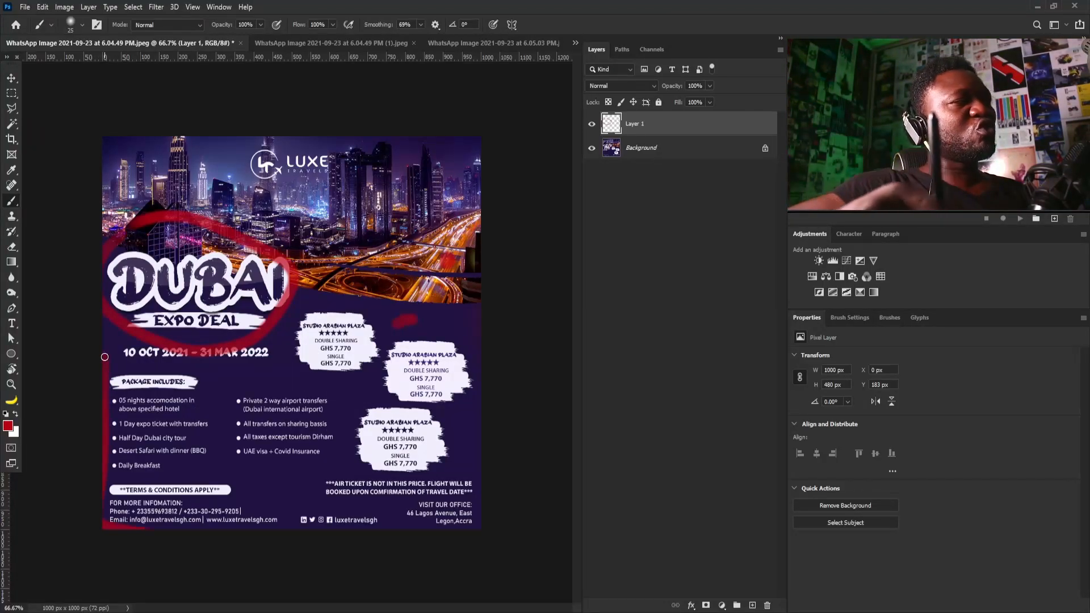
pyautogui.moveTo(478, 499); pyautogui.dragTo(478, 137)
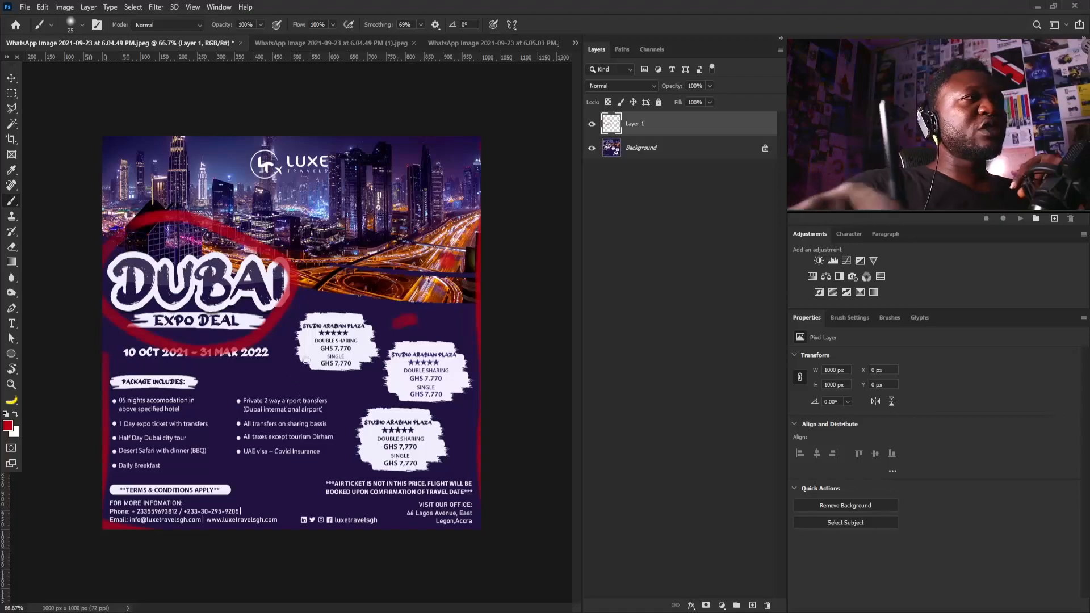
# - Mark the sides of the first price badge and underline the air ticket notice in red
pyautogui.click(372, 347)
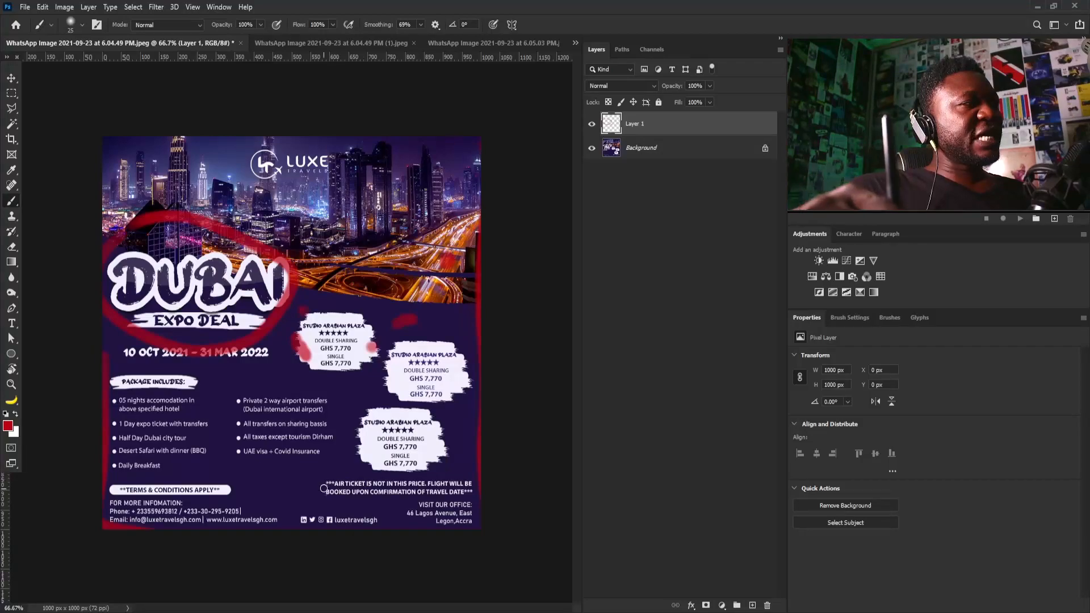
pyautogui.moveTo(325, 480)
pyautogui.mouseDown()
pyautogui.moveTo(335, 493)
pyautogui.moveTo(457, 494)
pyautogui.mouseUp()
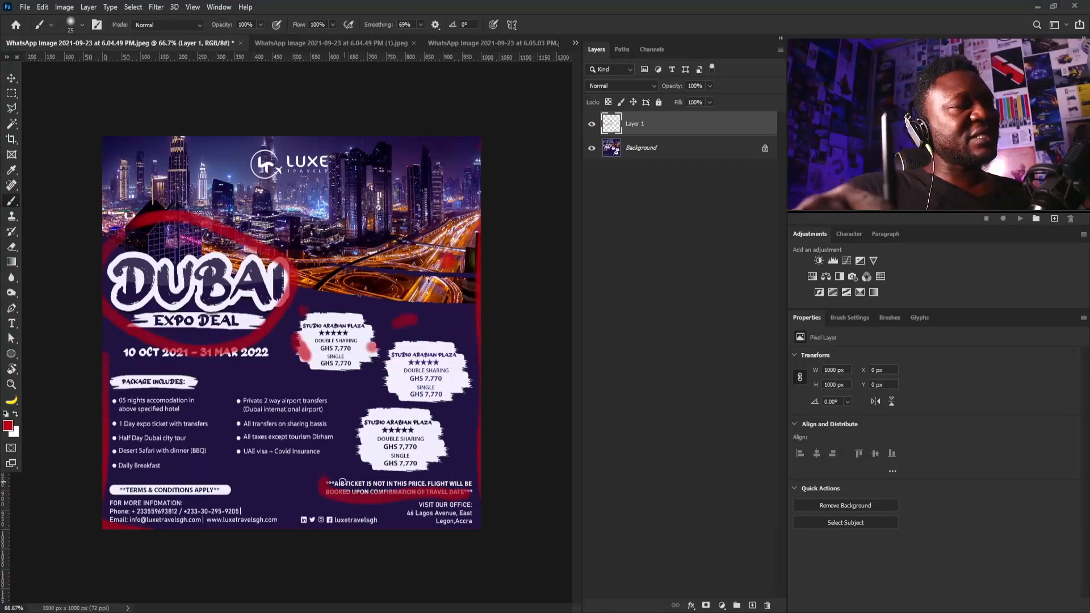
pyautogui.moveTo(327, 473)
pyautogui.mouseDown()
pyautogui.moveTo(353, 491)
pyautogui.moveTo(389, 493)
pyautogui.mouseUp()
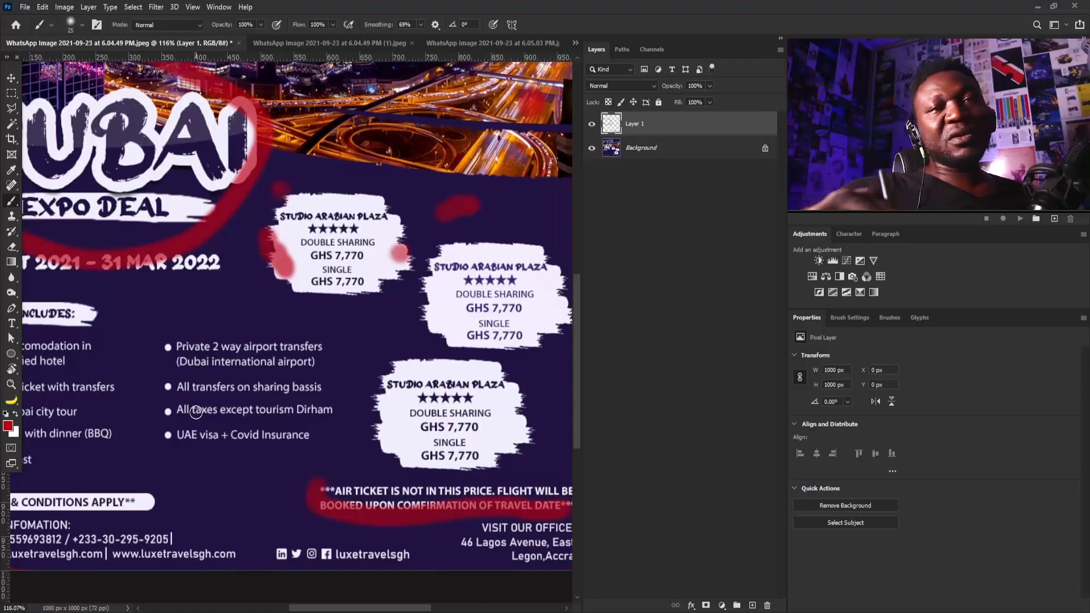
pyautogui.moveTo(372, 447); pyautogui.dragTo(334, 465)
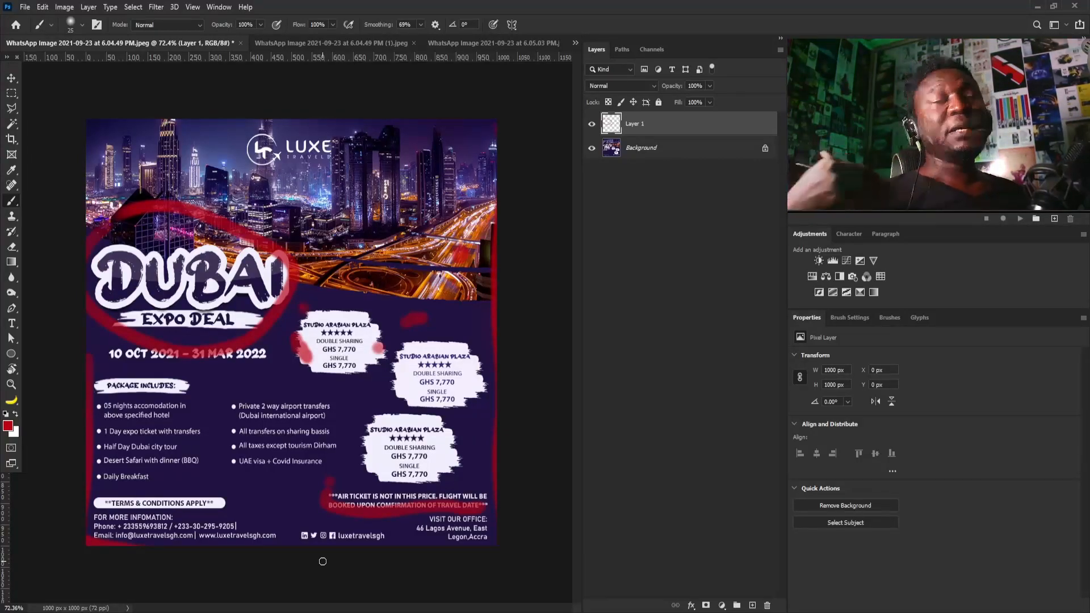
# - Switch to the National Fasting & Prayer flyer, add a new layer and show the brush settings
pyautogui.click(309, 45)
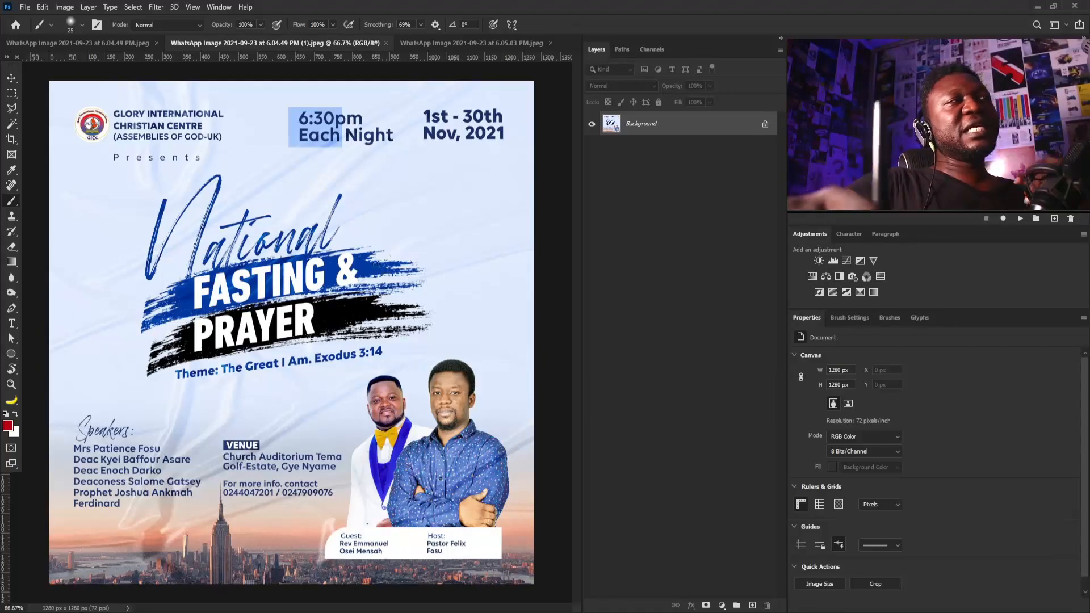
pyautogui.click(753, 605)
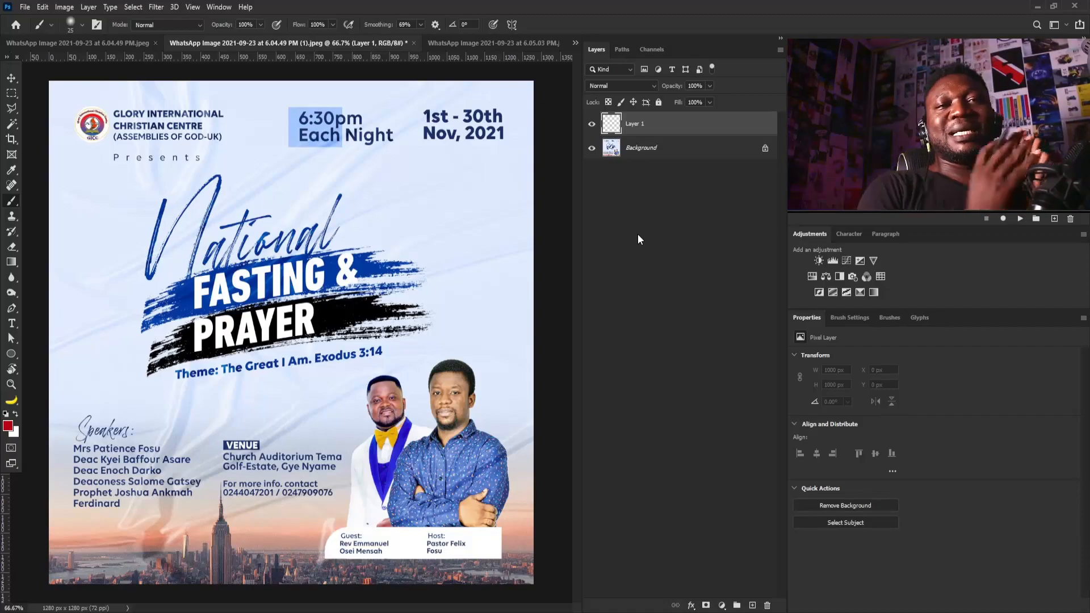
pyautogui.click(843, 322)
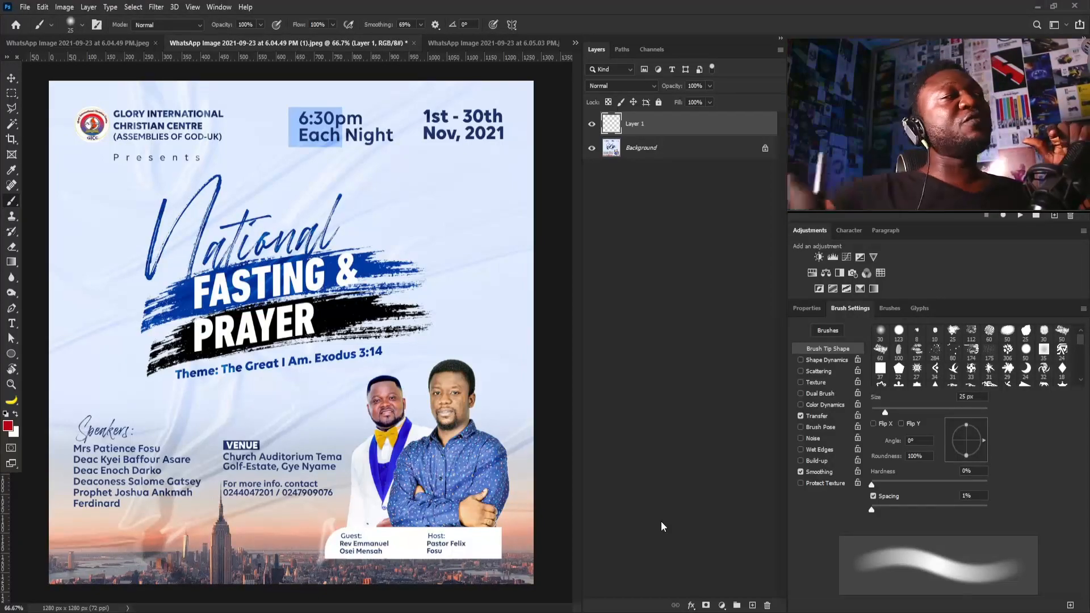
# - Paint red strokes below the theme line, circle the city skyline, and dot the skyline and the empty background beside the title
pyautogui.moveTo(167, 414); pyautogui.dragTo(284, 393)
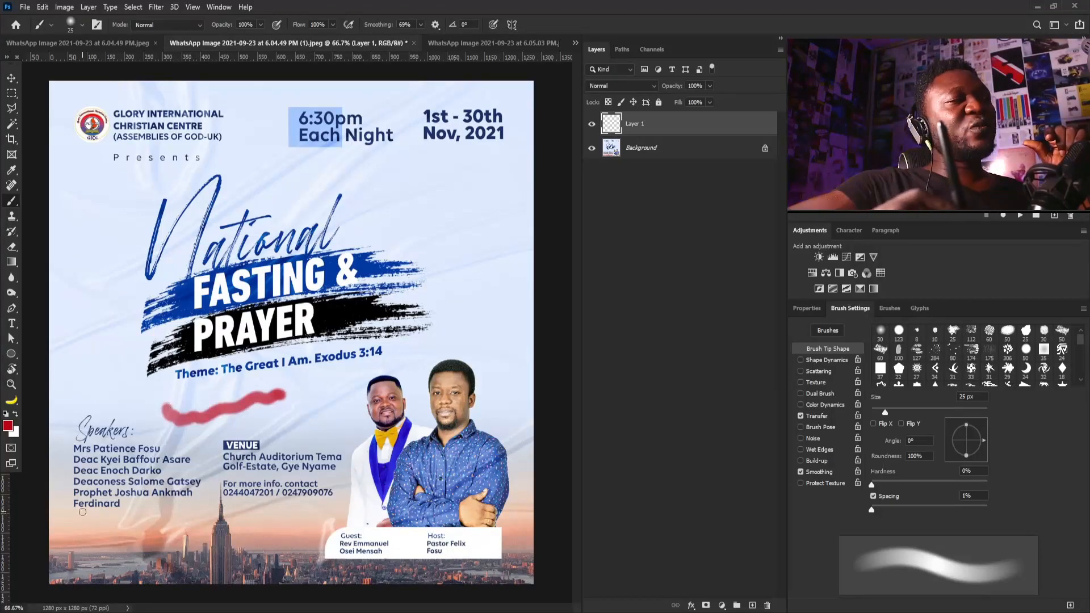
pyautogui.moveTo(60, 535)
pyautogui.mouseDown()
pyautogui.moveTo(91, 511)
pyautogui.moveTo(500, 499)
pyautogui.moveTo(397, 582)
pyautogui.moveTo(60, 536)
pyautogui.mouseUp()
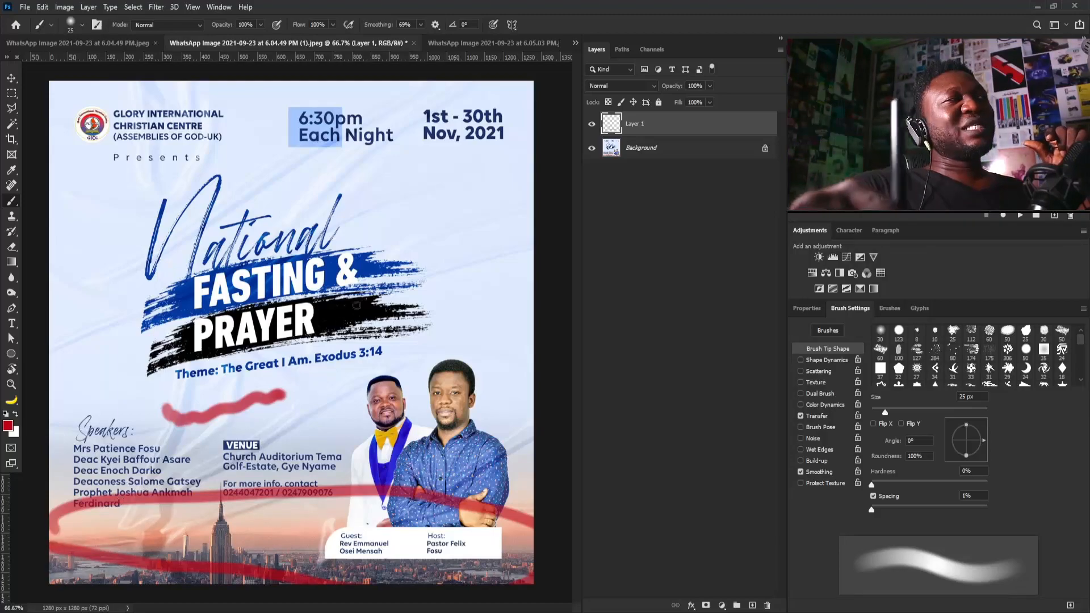
pyautogui.moveTo(436, 220); pyautogui.dragTo(438, 229)
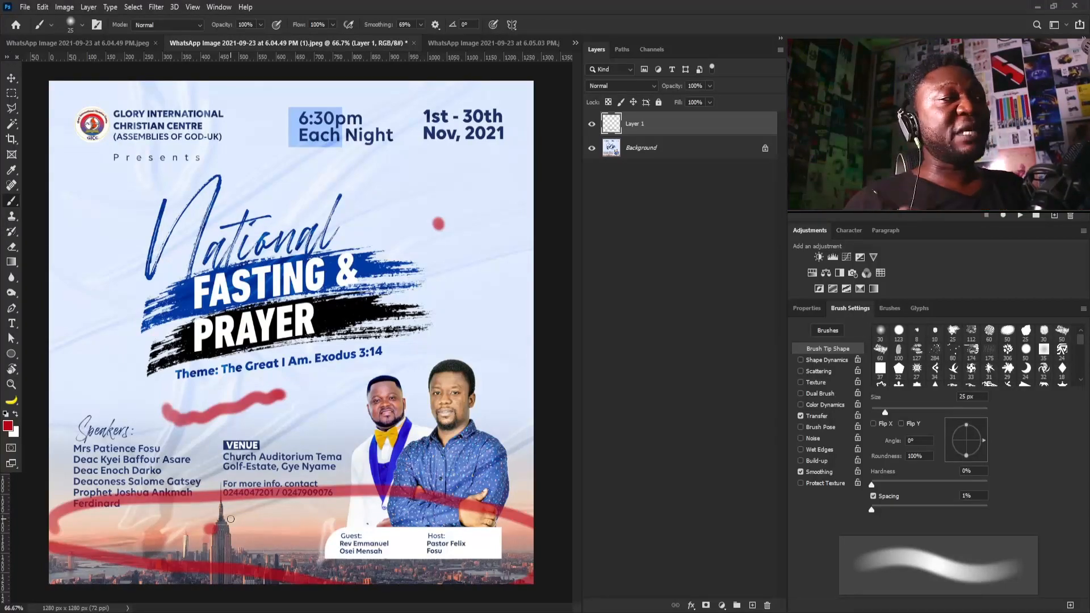
pyautogui.moveTo(221, 541); pyautogui.dragTo(256, 536)
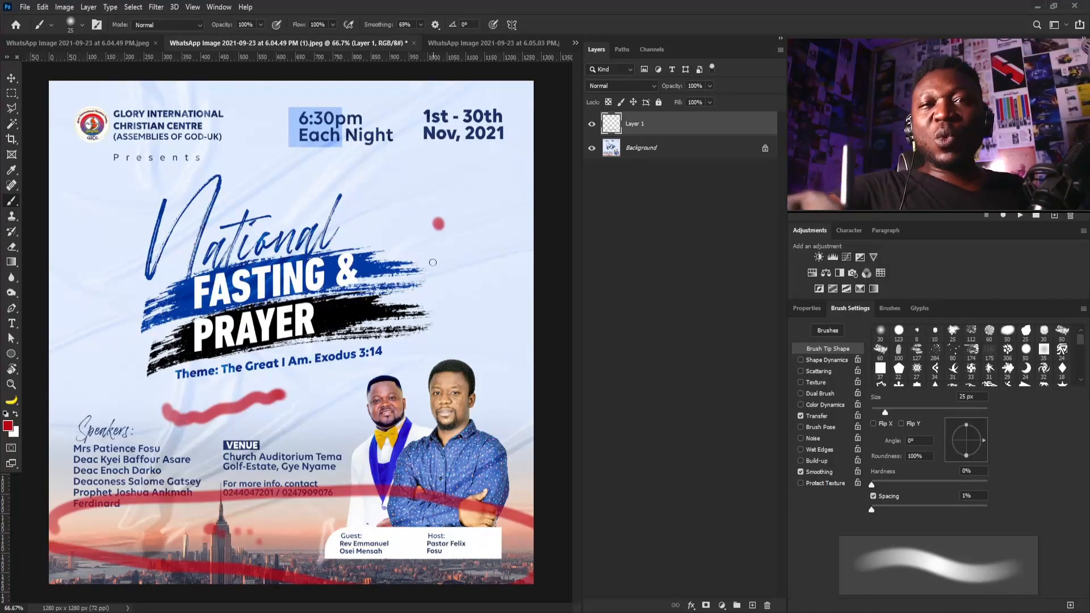
pyautogui.moveTo(262, 437); pyautogui.dragTo(304, 411)
pyautogui.moveTo(165, 413); pyautogui.dragTo(158, 385)
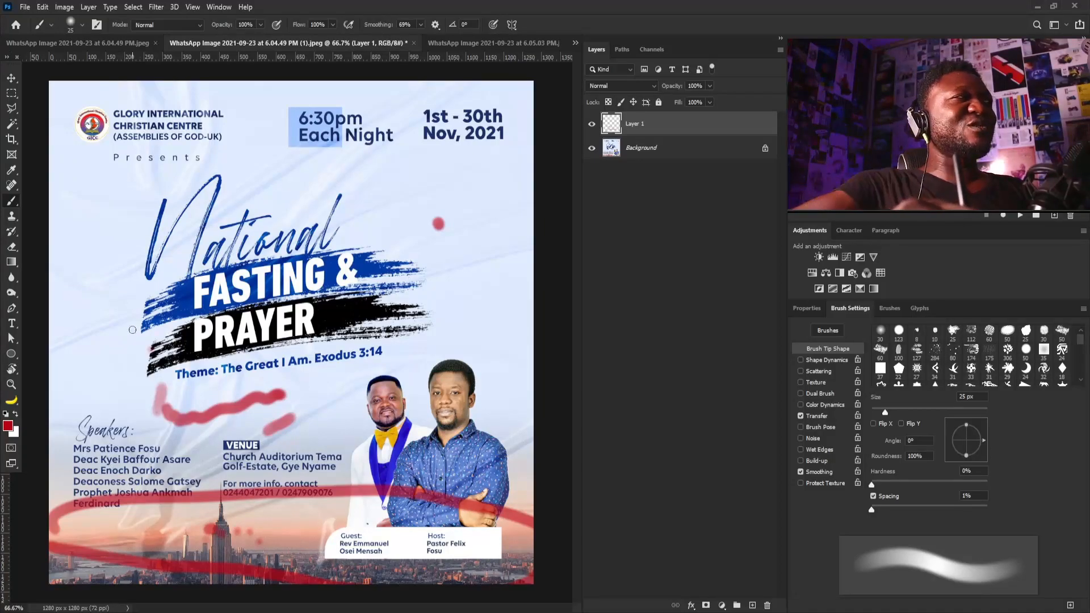
# - Paint red marks along the title's left side, on the skyline and title text, around the speakers list and over the venue address
pyautogui.moveTo(156, 190)
pyautogui.mouseDown()
pyautogui.moveTo(126, 277)
pyautogui.moveTo(134, 301)
pyautogui.moveTo(152, 291)
pyautogui.moveTo(126, 366)
pyautogui.moveTo(185, 382)
pyautogui.mouseUp()
pyautogui.moveTo(102, 553); pyautogui.dragTo(246, 524)
pyautogui.moveTo(296, 222); pyautogui.dragTo(325, 244)
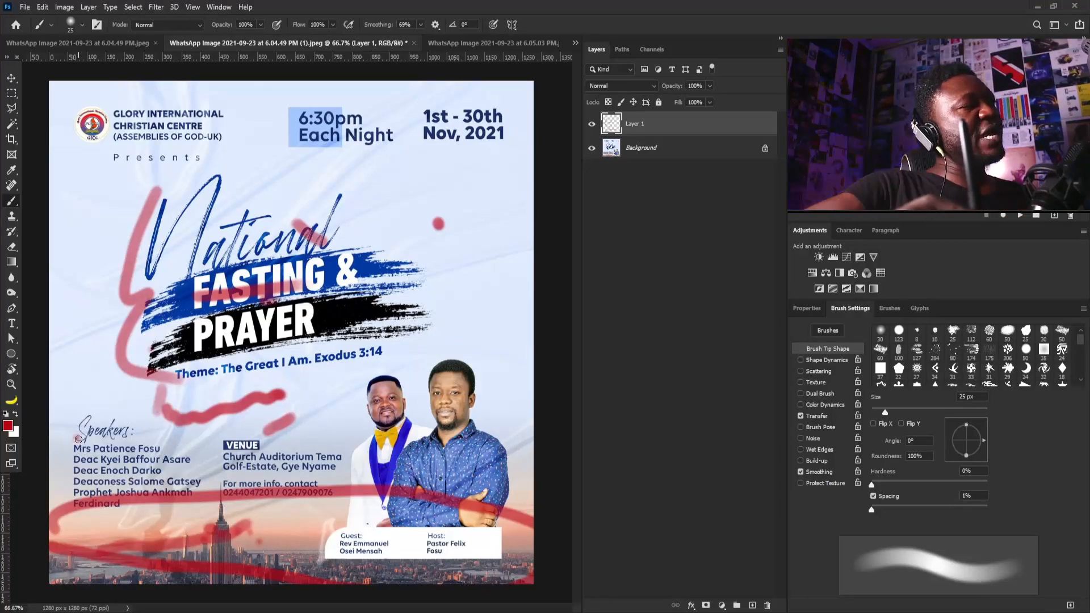
pyautogui.moveTo(78, 439)
pyautogui.mouseDown()
pyautogui.moveTo(110, 511)
pyautogui.moveTo(207, 496)
pyautogui.moveTo(194, 445)
pyautogui.moveTo(116, 452)
pyautogui.mouseUp()
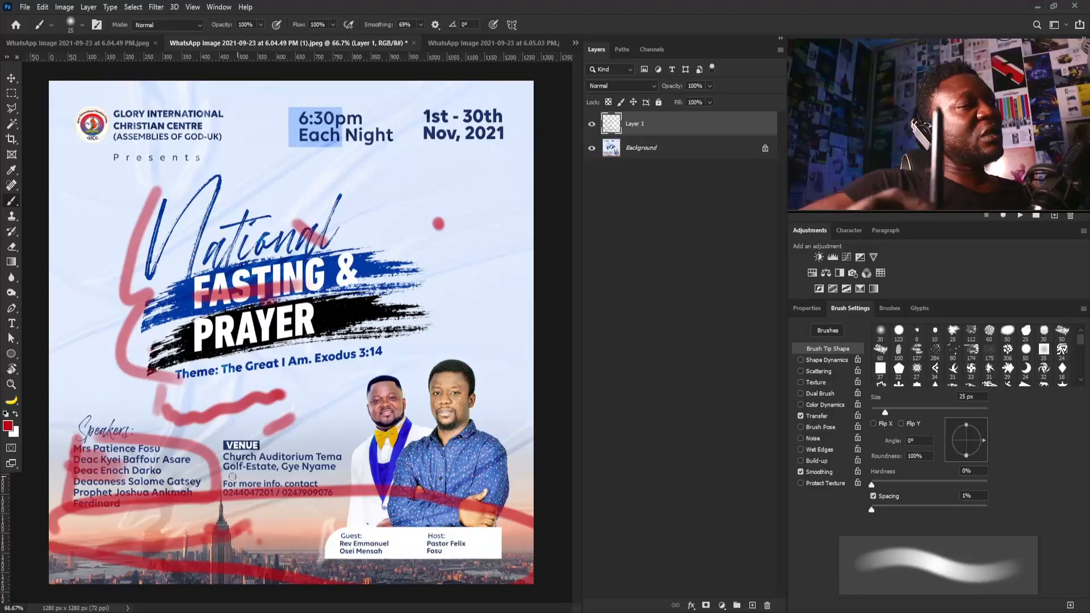
pyautogui.moveTo(227, 462); pyautogui.dragTo(338, 466)
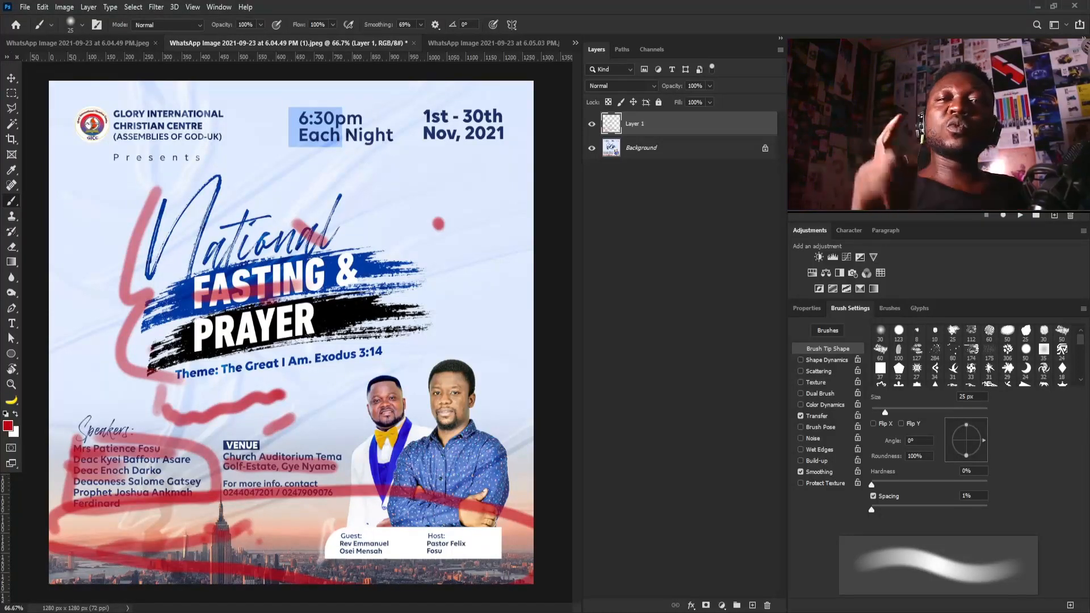
# - Switch to the Fling Fridays flyer, add a new layer and outline the face around the gold lips in red
pyautogui.click(465, 43)
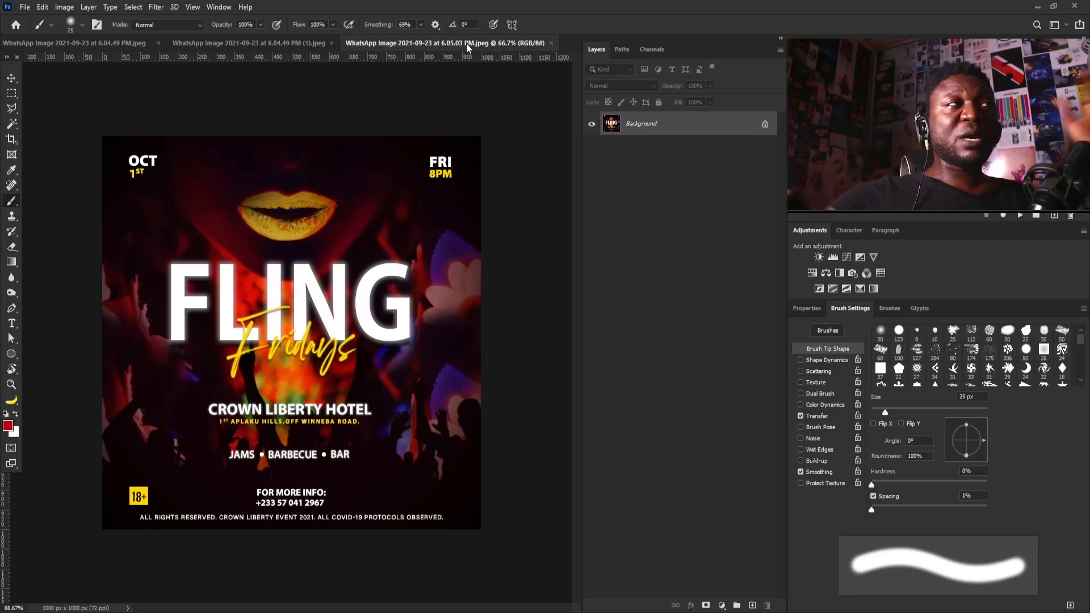
pyautogui.click(752, 605)
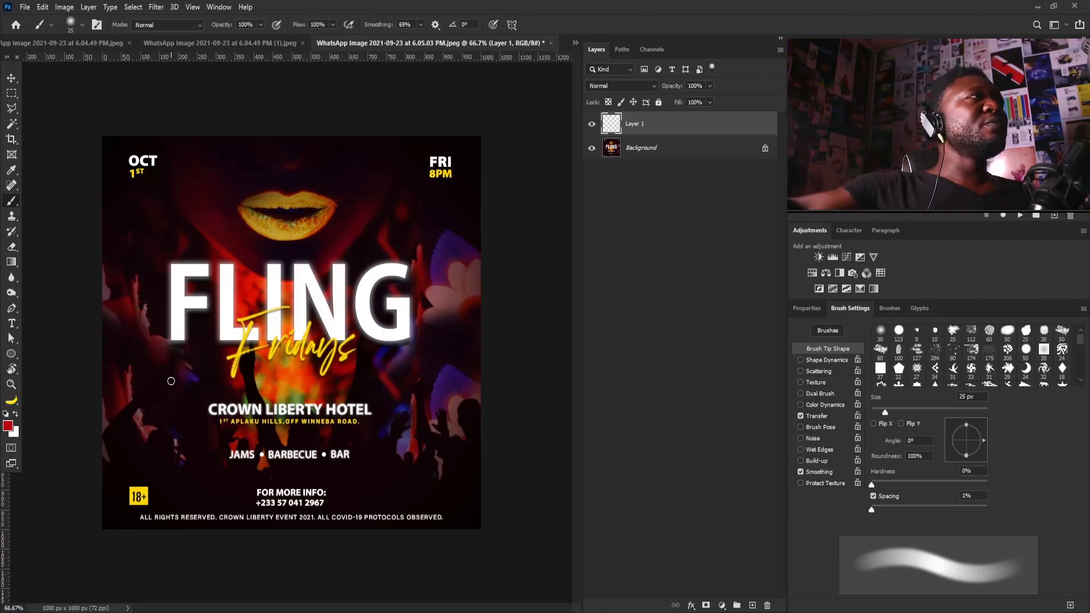
pyautogui.moveTo(145, 137)
pyautogui.mouseDown()
pyautogui.moveTo(213, 251)
pyautogui.moveTo(341, 257)
pyautogui.moveTo(407, 139)
pyautogui.mouseUp()
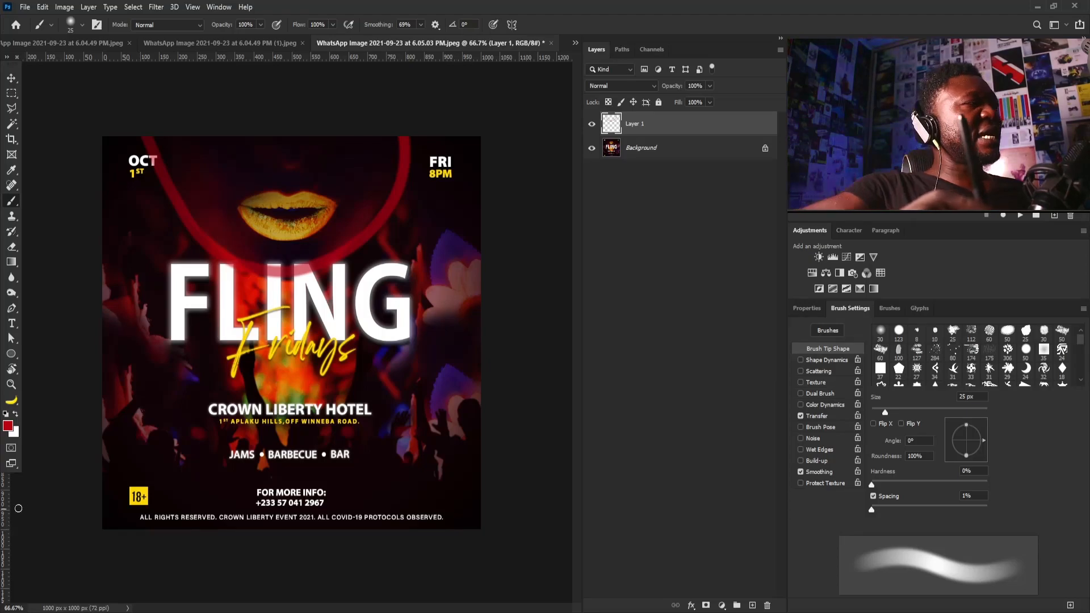
# - Place a vertical guide at the right edge of the FRI 8PM text and circle the OCT 1st date in red
pyautogui.moveTo(8, 525); pyautogui.dragTo(450, 492)
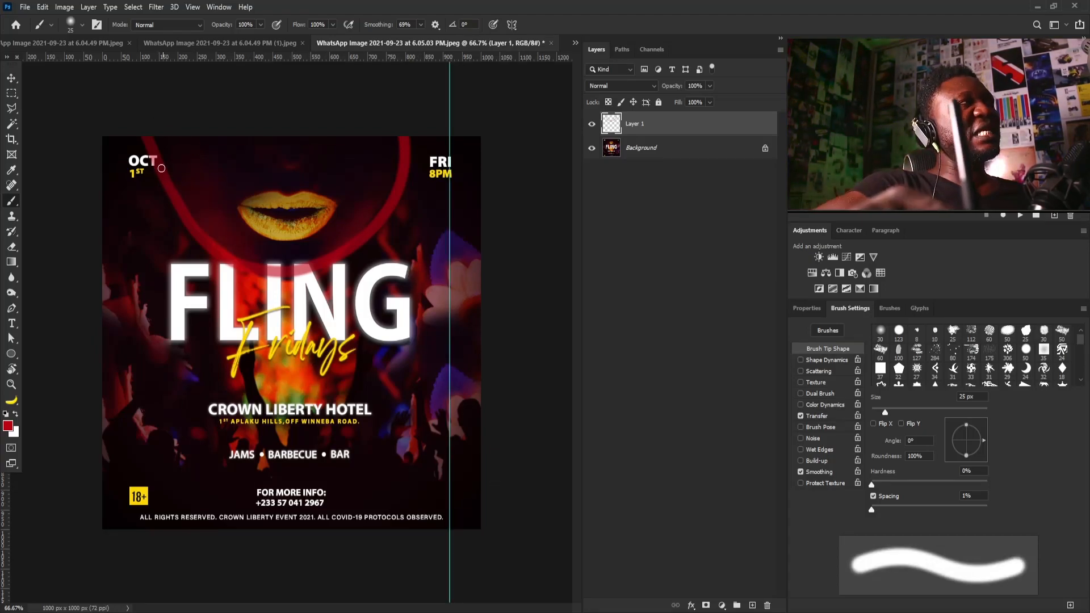
pyautogui.moveTo(137, 147)
pyautogui.mouseDown()
pyautogui.moveTo(142, 176)
pyautogui.moveTo(128, 146)
pyautogui.mouseUp()
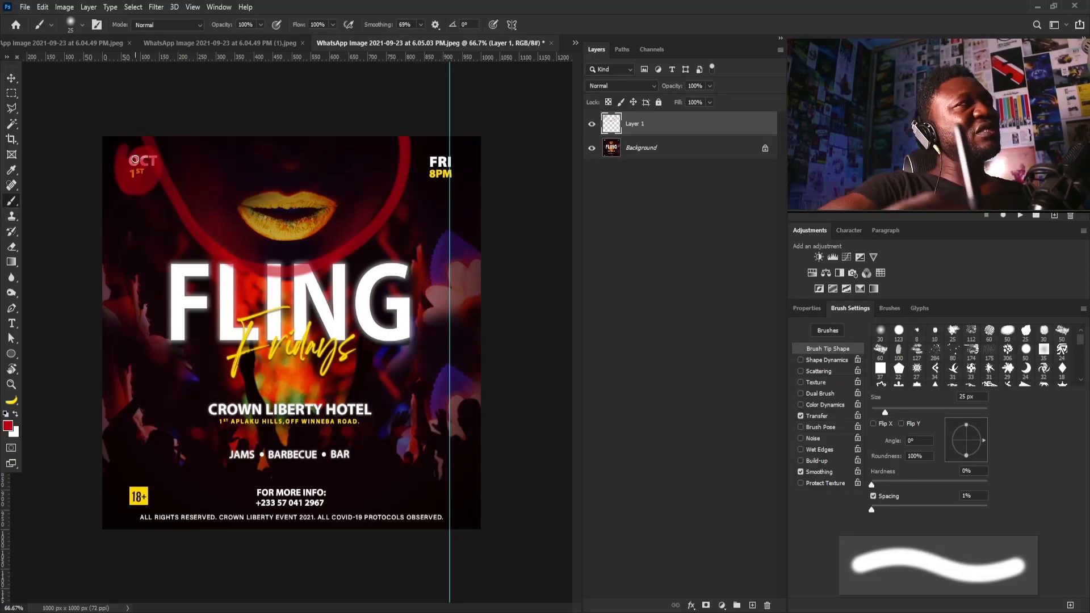
pyautogui.moveTo(144, 146)
pyautogui.mouseDown()
pyautogui.moveTo(126, 148)
pyautogui.moveTo(169, 188)
pyautogui.mouseUp()
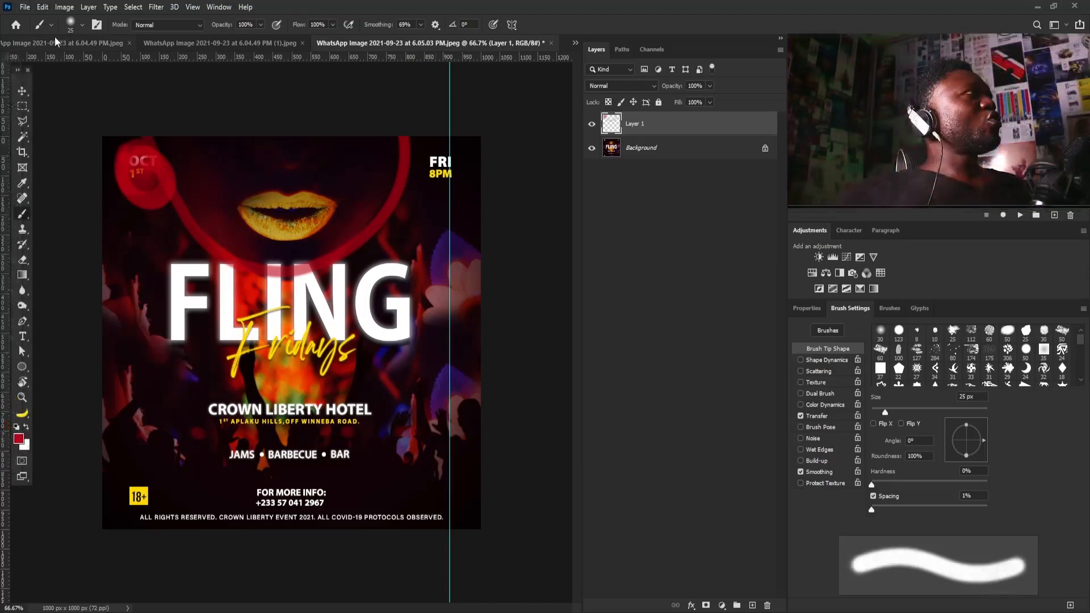
# - Create a new 720 x 720 px RGB document at 100 ppi named Party
pyautogui.click(25, 6)
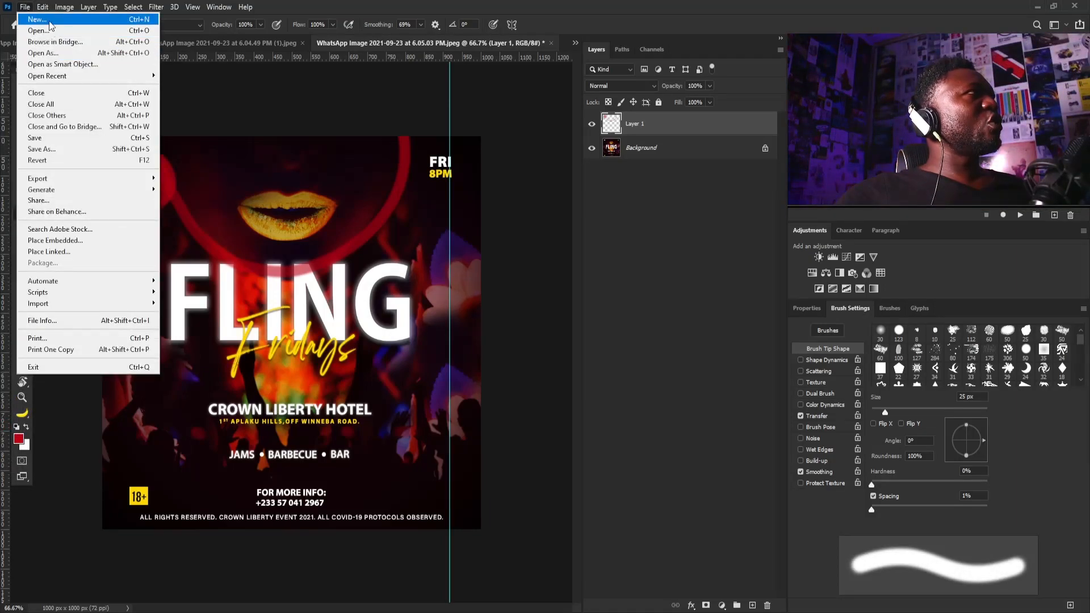
pyautogui.click(49, 19)
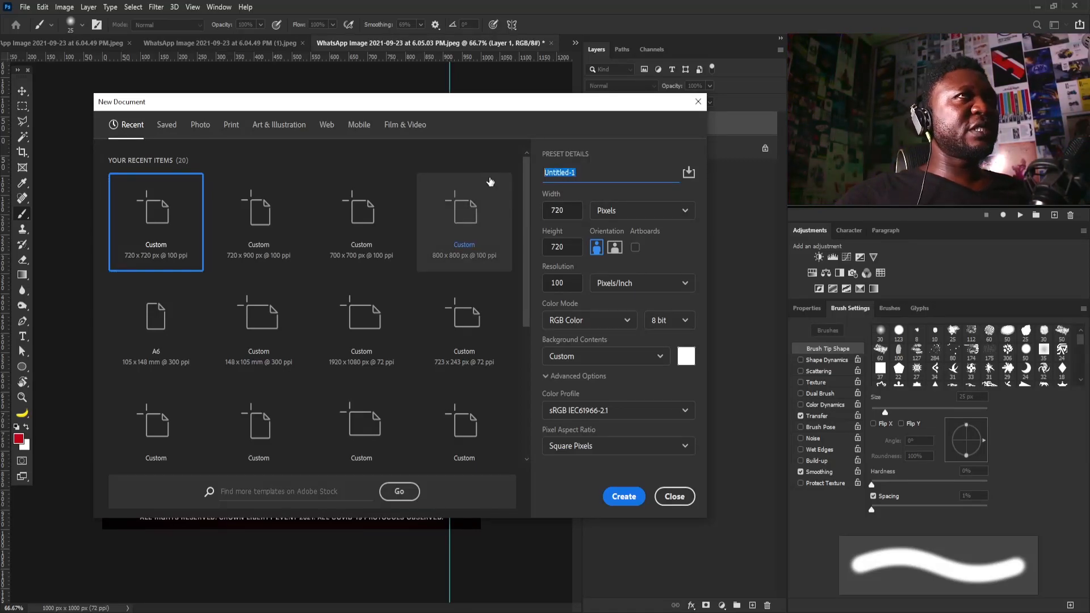
pyautogui.write('Part')
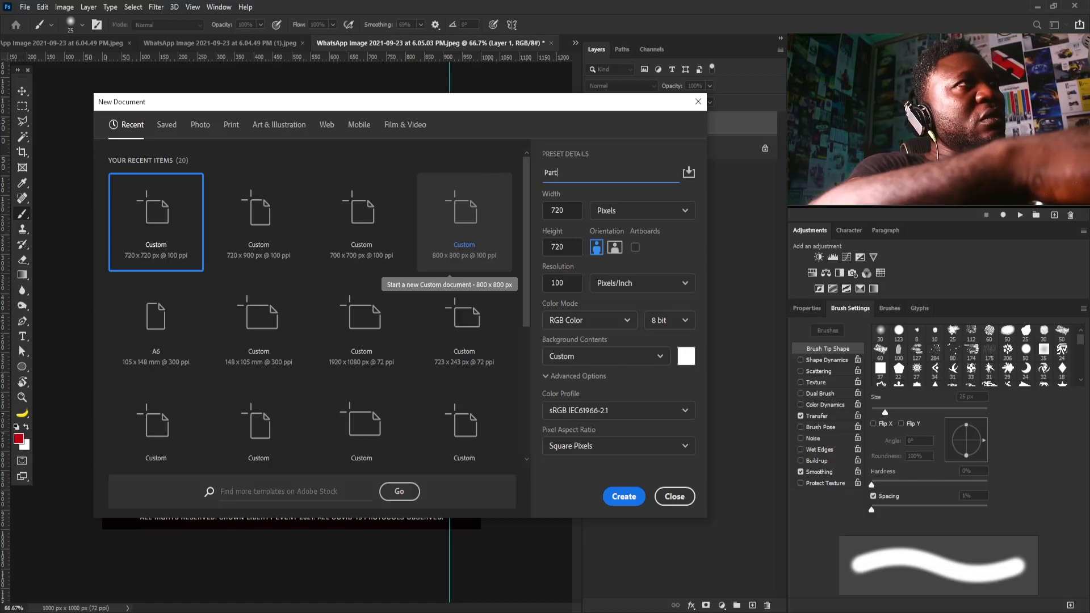
pyautogui.write('y')
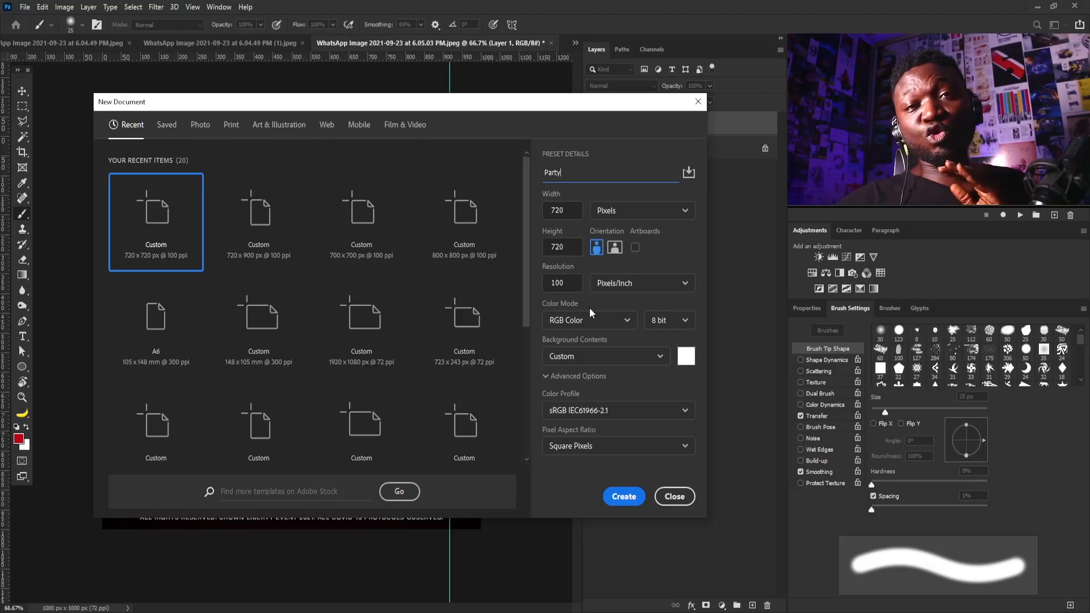
pyautogui.click(623, 497)
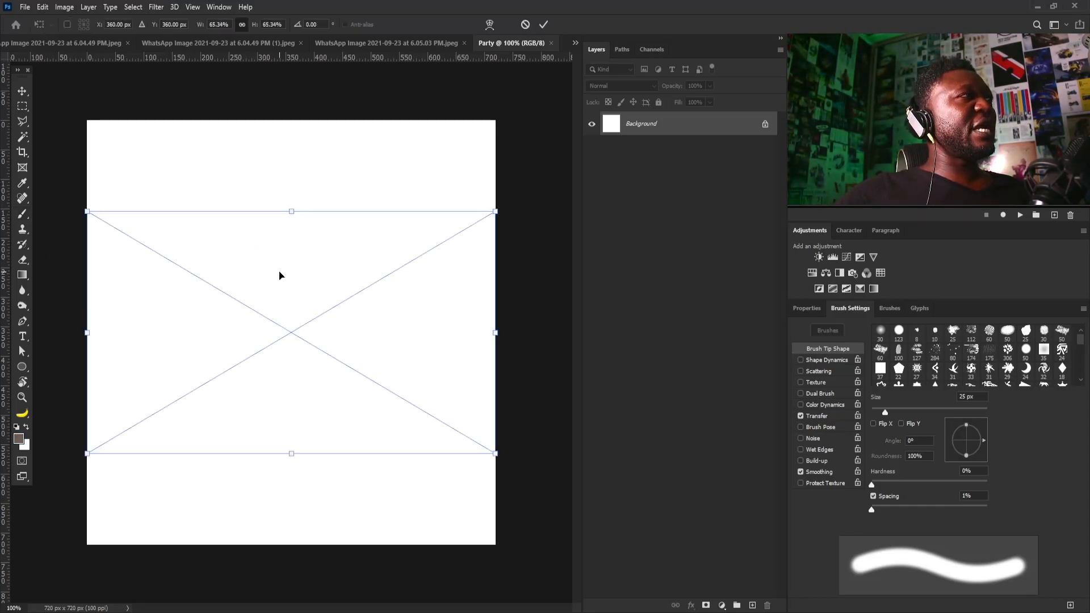
# - Enlarge the placed disco ball image to about 114% so it fills the canvas, shift it slightly left and commit the placement
pyautogui.moveTo(494, 211); pyautogui.dragTo(649, 125)
pyautogui.moveTo(382, 386); pyautogui.dragTo(373, 386)
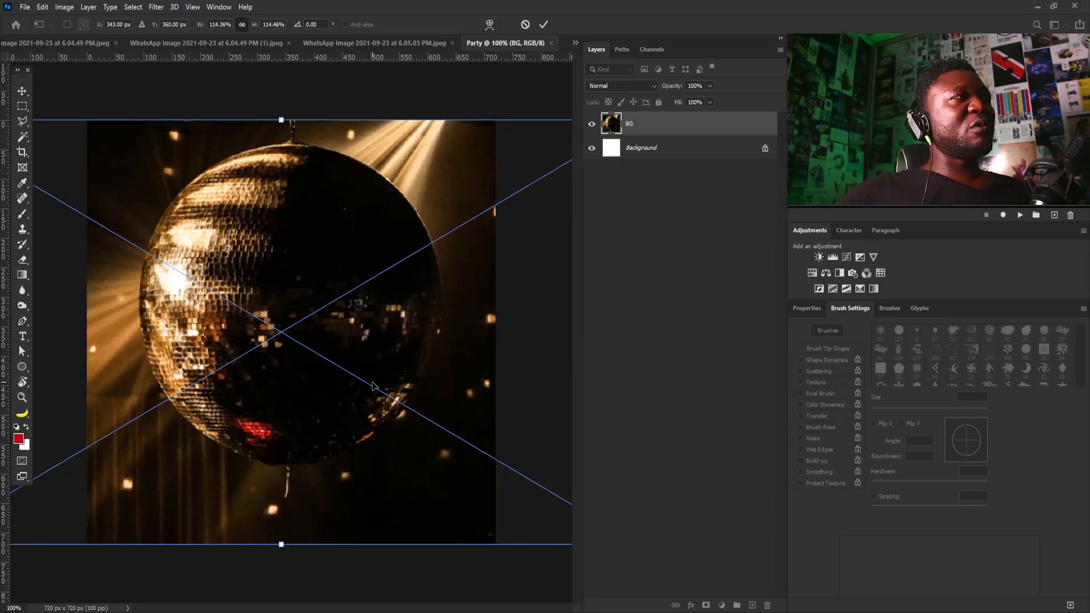
pyautogui.press('Return')
pyautogui.press('b')
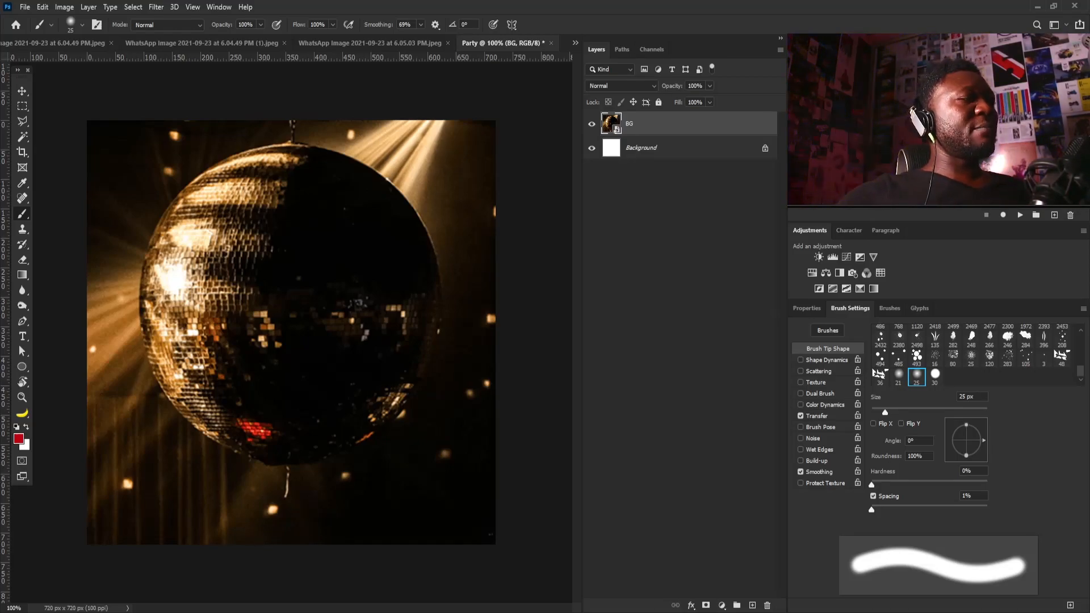
# - Add the text Fling over the disco ball in the Cheddar Gothic Rough font
pyautogui.press('v')
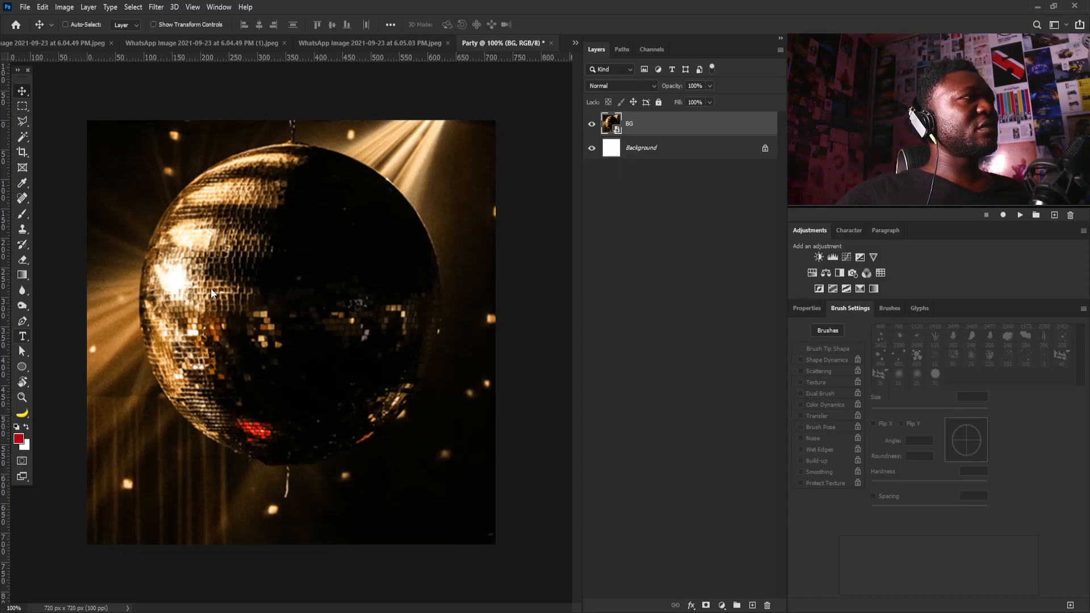
pyautogui.click(163, 25)
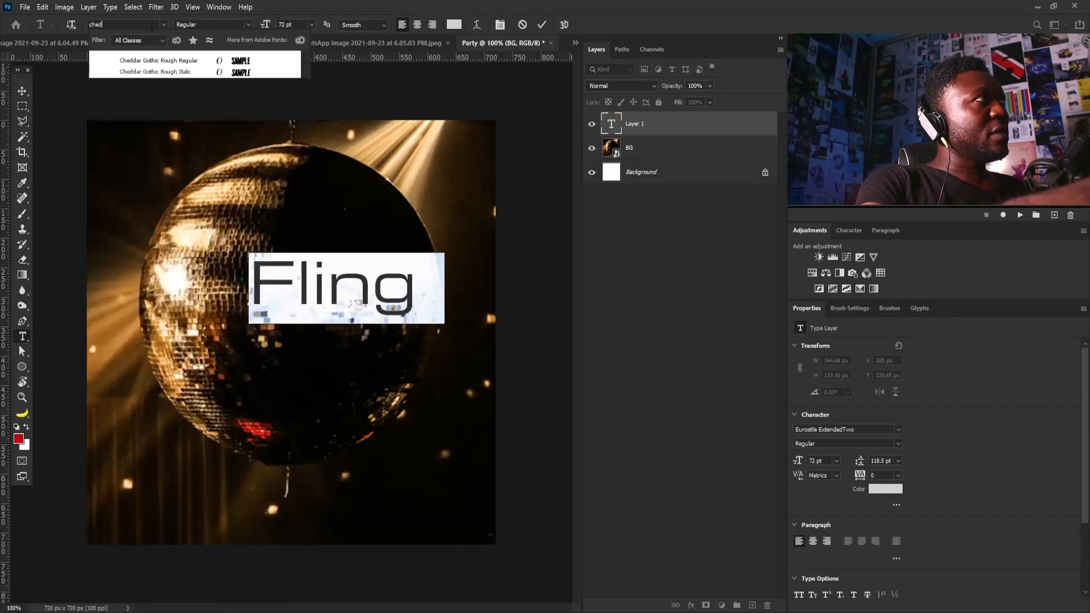
pyautogui.write('chedd')
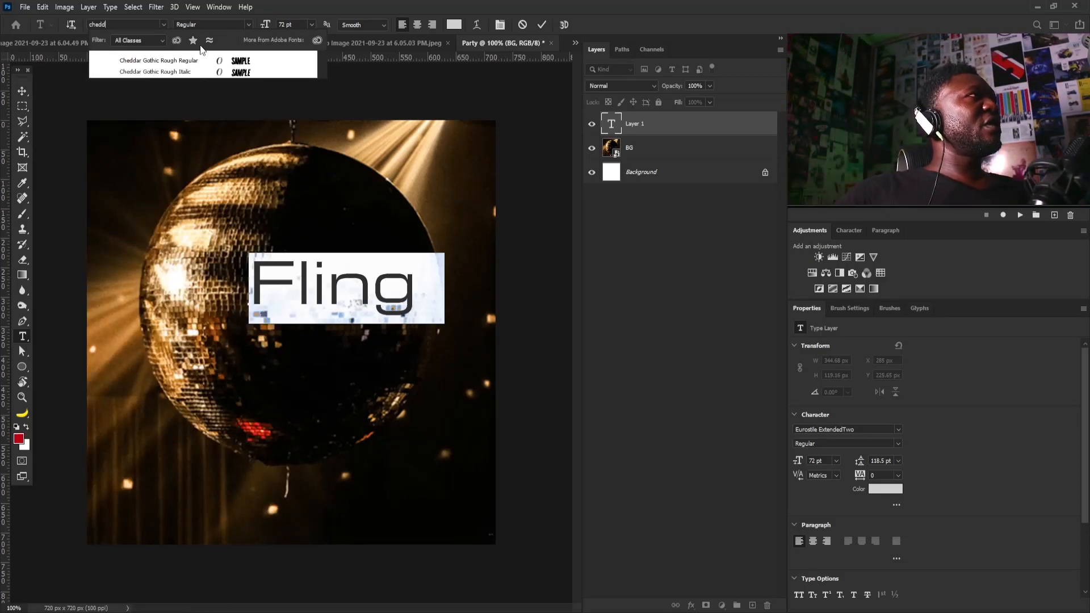
pyautogui.click(210, 59)
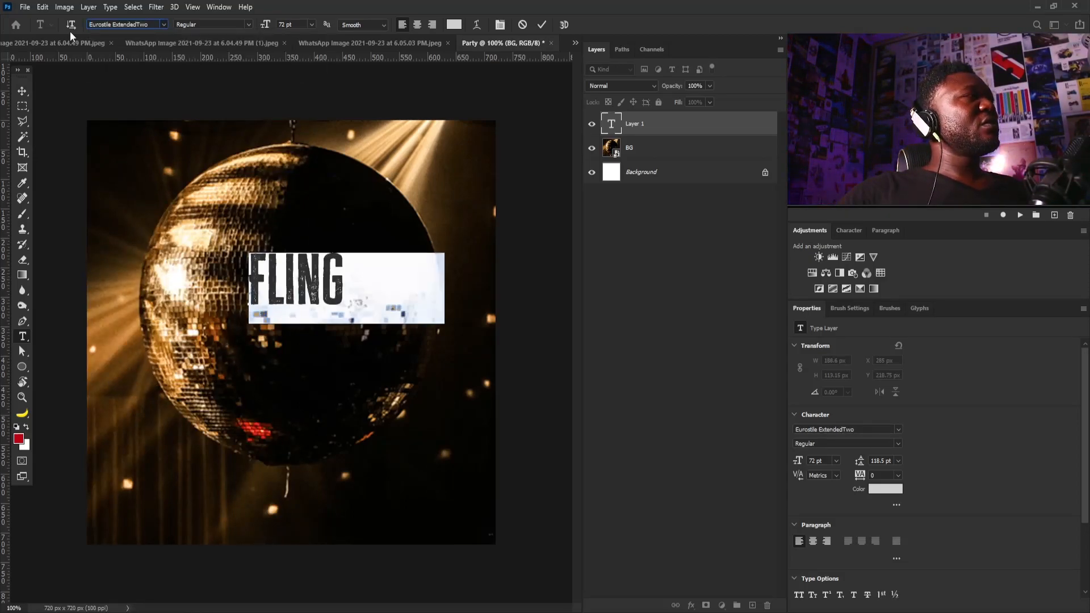
pyautogui.click(22, 91)
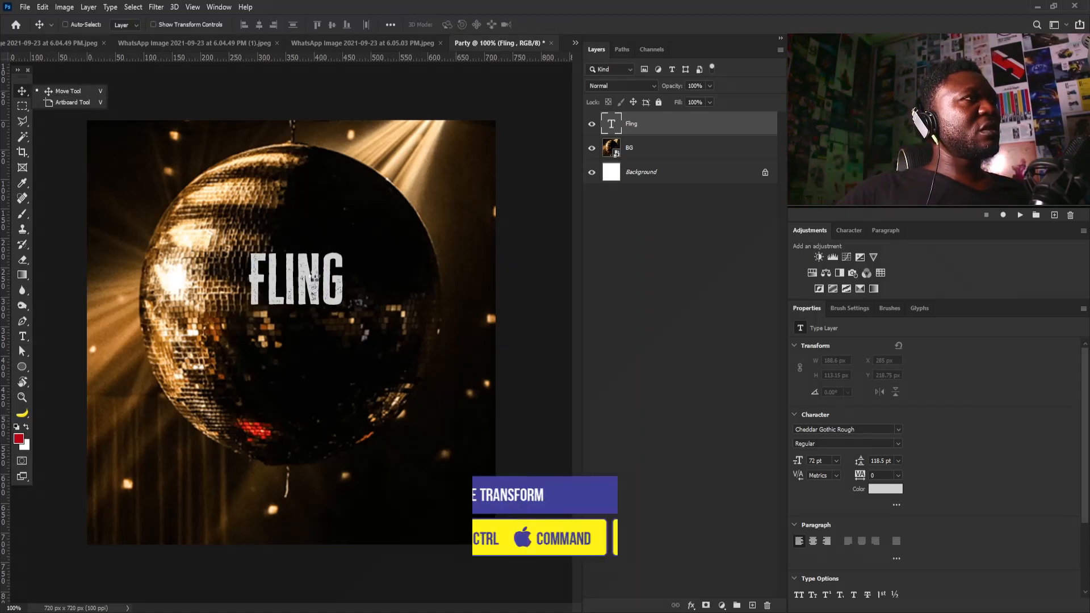
# - Enlarge the Fling text to about 108 pt across the middle of the disco ball
pyautogui.hotkey('ctrl', 't')
pyautogui.moveTo(349, 255); pyautogui.dragTo(309, 293)
pyautogui.press('Return')
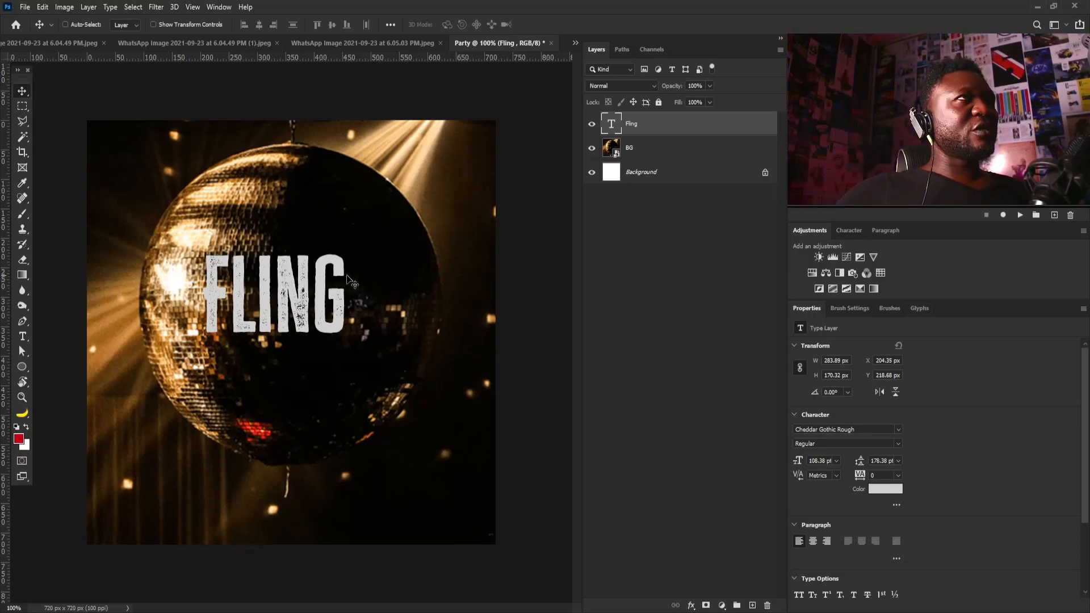
# - Duplicate the Fling text as Friday and place it closely below, offset to the left at about X 77 px, Y 358 px
pyautogui.hotkey('ctrl', 'j')
pyautogui.moveTo(311, 278); pyautogui.dragTo(311, 377)
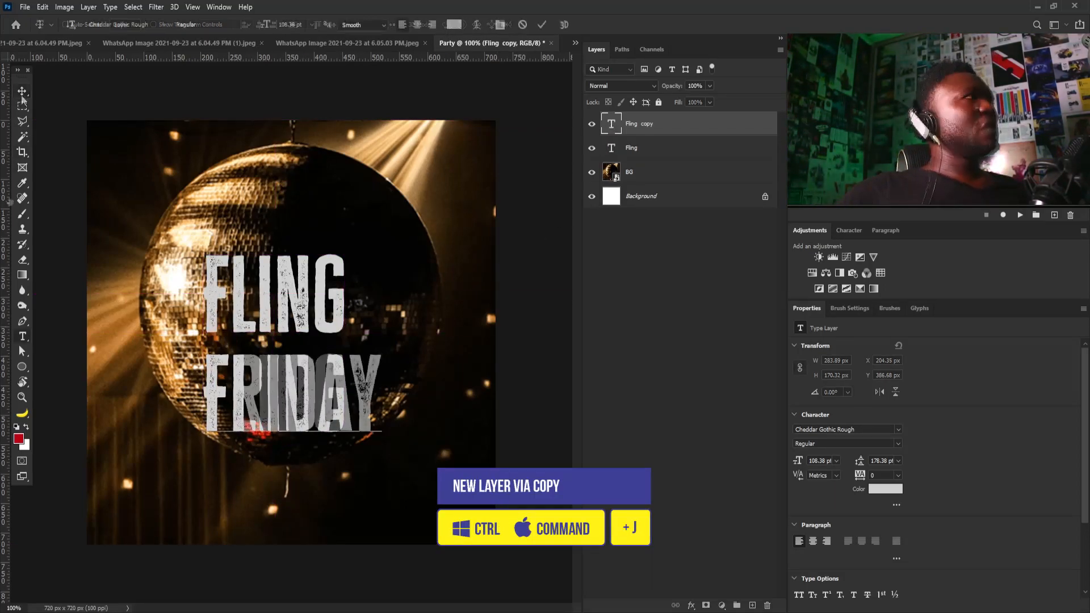
pyautogui.hotkey('ctrl', 'Return')
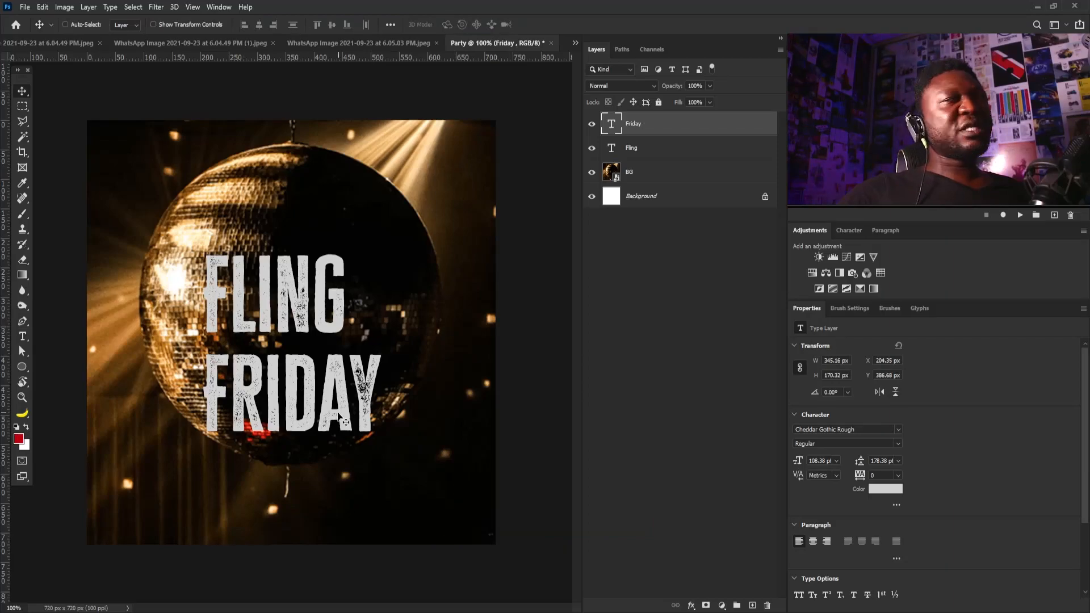
pyautogui.moveTo(341, 387); pyautogui.dragTo(270, 374)
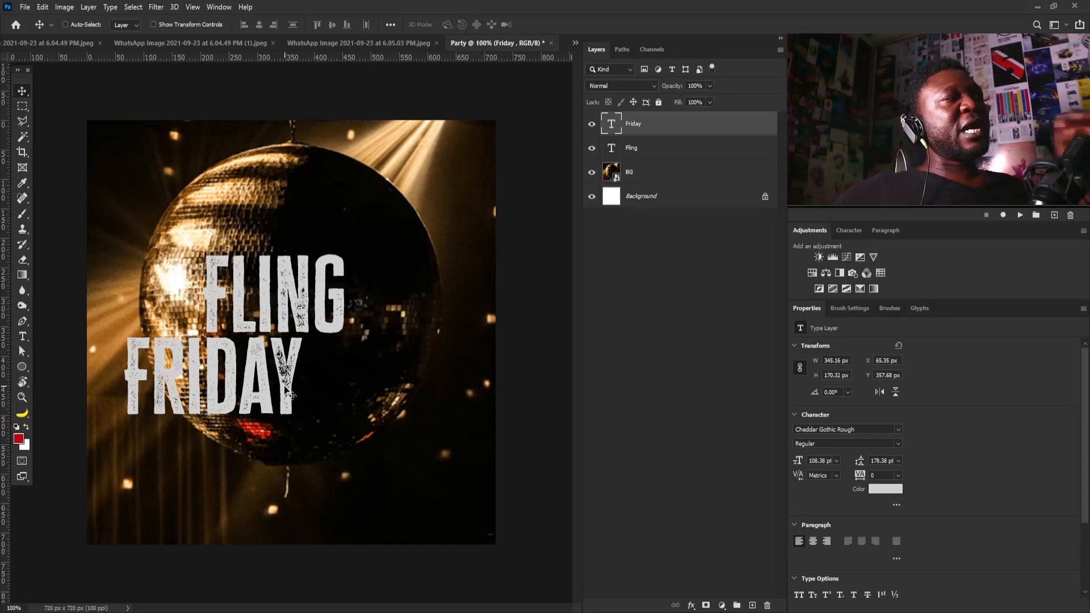
pyautogui.moveTo(293, 362); pyautogui.dragTo(296, 363)
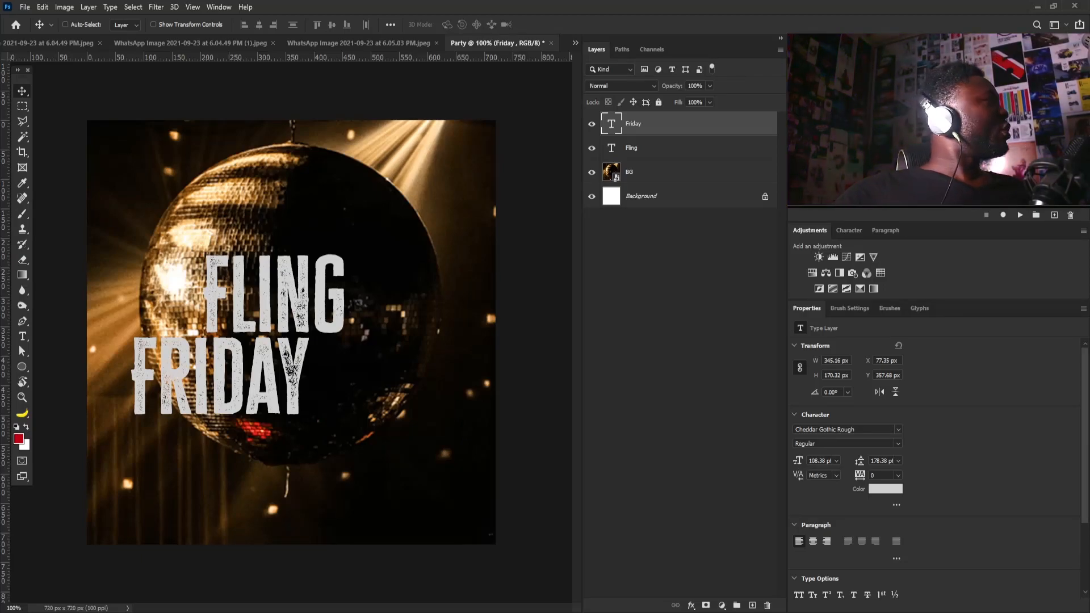
# - Paste the copied line Jams / Barbecue / Bar as new text and shrink it to about 14.8 pt beneath FRIDAY
pyautogui.press('t')
pyautogui.click(129, 448)
pyautogui.hotkey('ctrl', 'v')
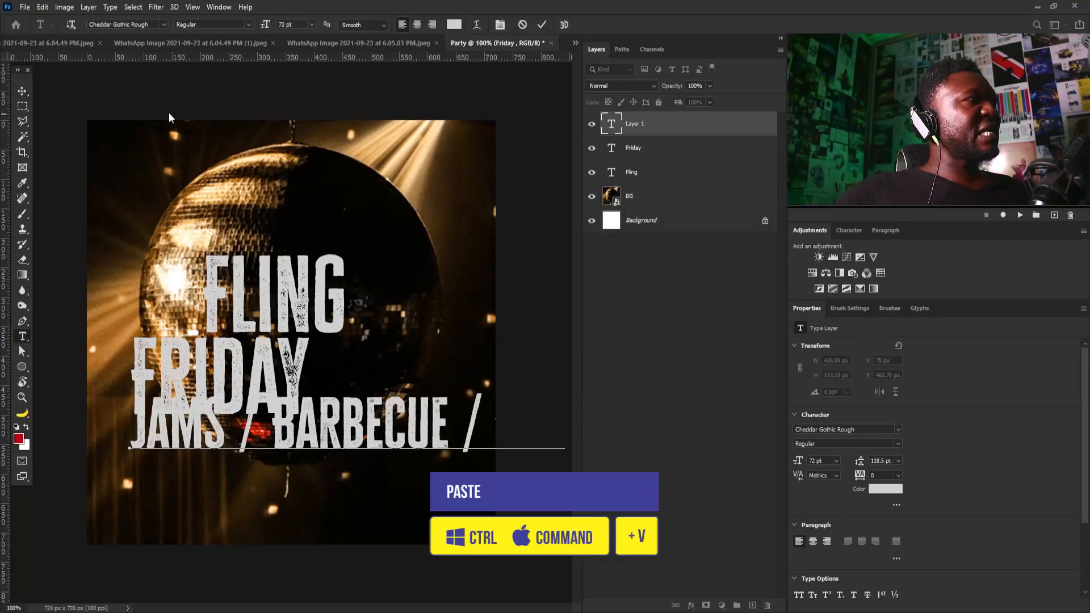
pyautogui.click(23, 91)
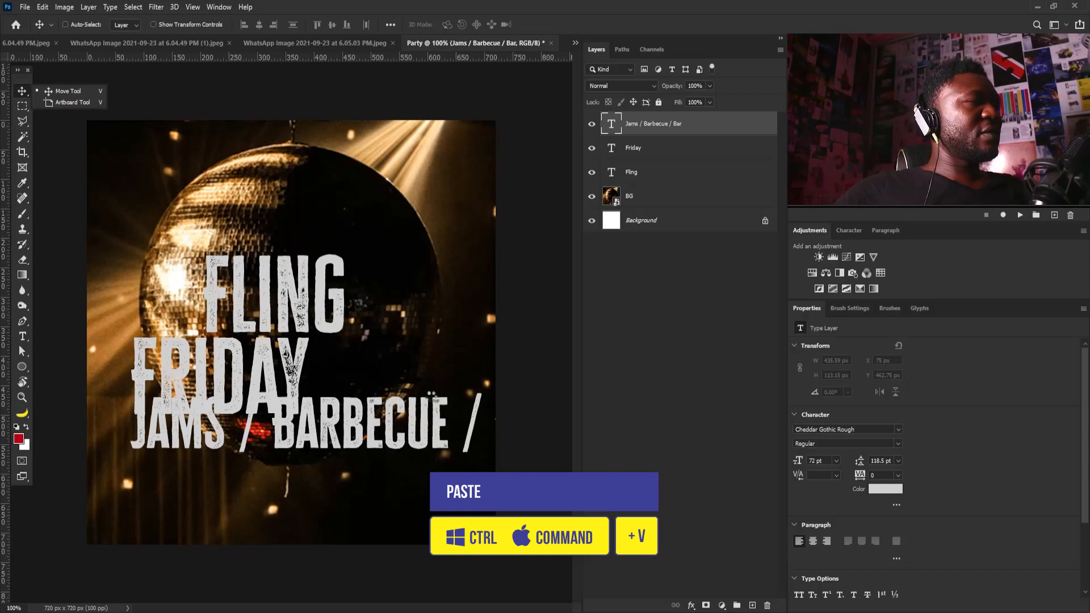
pyautogui.hotkey('ctrl', 't')
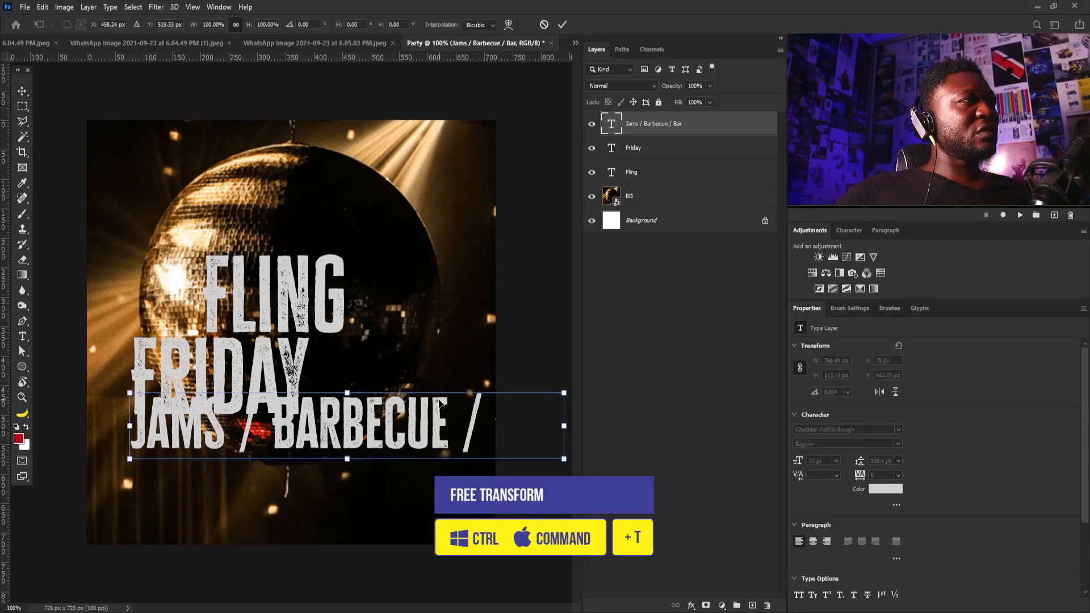
pyautogui.moveTo(440, 404); pyautogui.dragTo(462, 405)
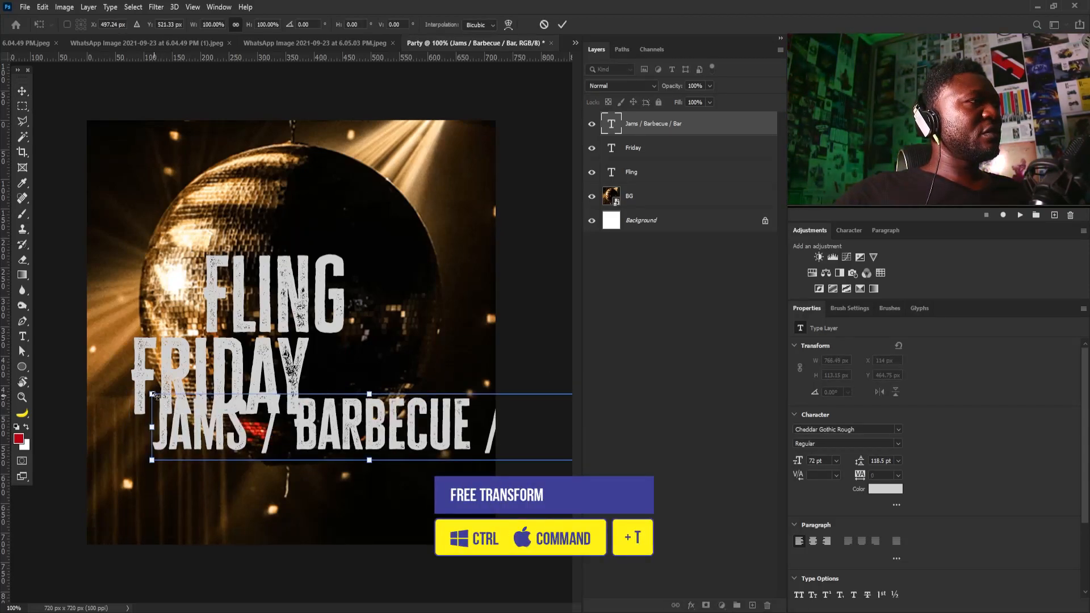
pyautogui.moveTo(152, 394); pyautogui.dragTo(264, 411)
# - Set the Jams / Barbecue / Bar text in Eurostar Black Extended with all caps
pyautogui.write('e')
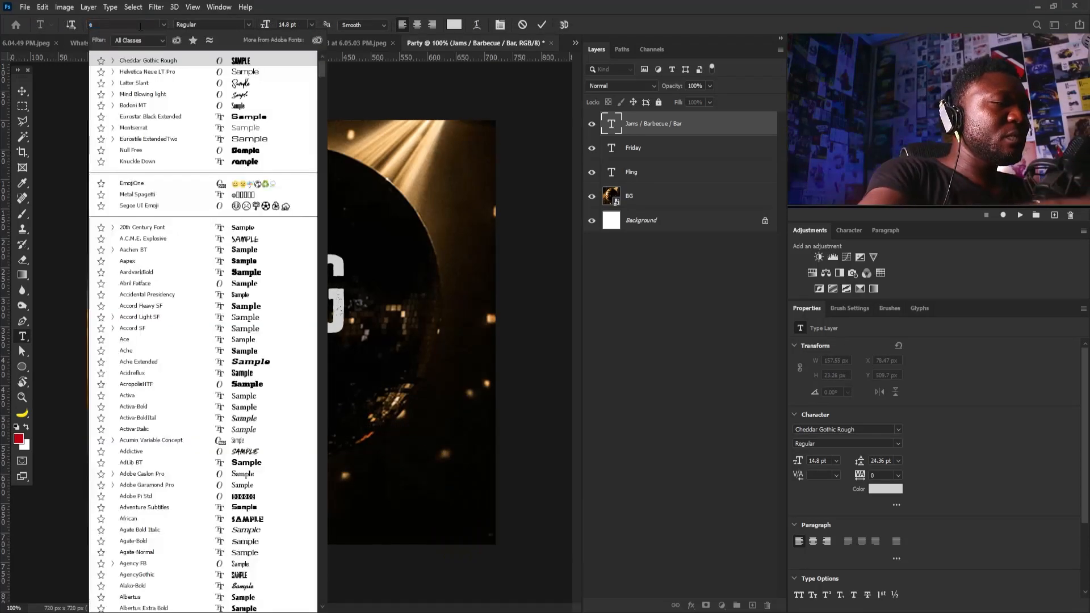
pyautogui.write('urostar Black Extended')
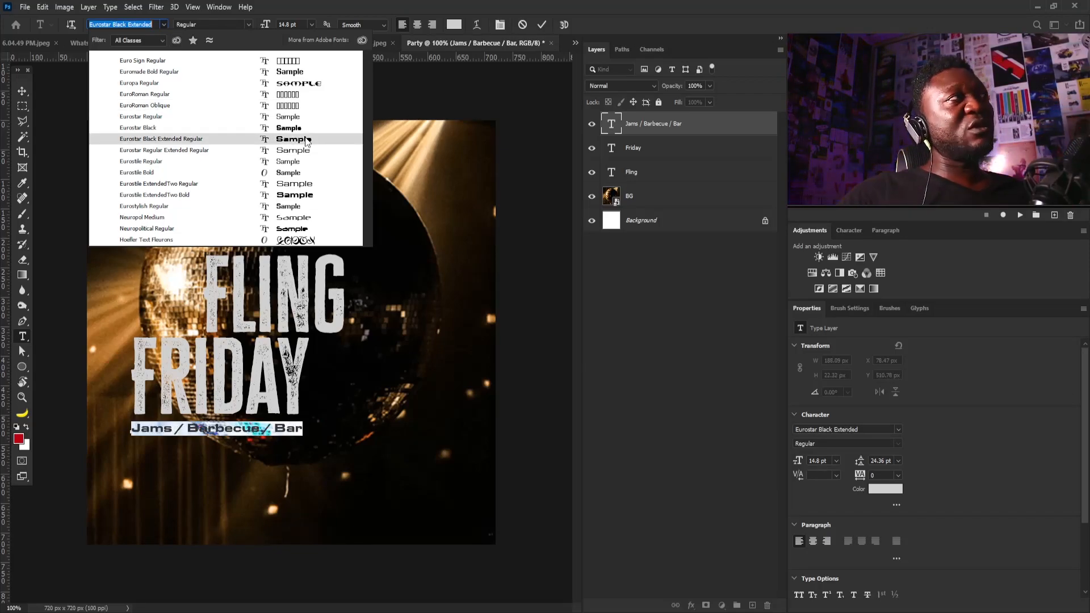
pyautogui.press('Escape')
pyautogui.click(22, 87)
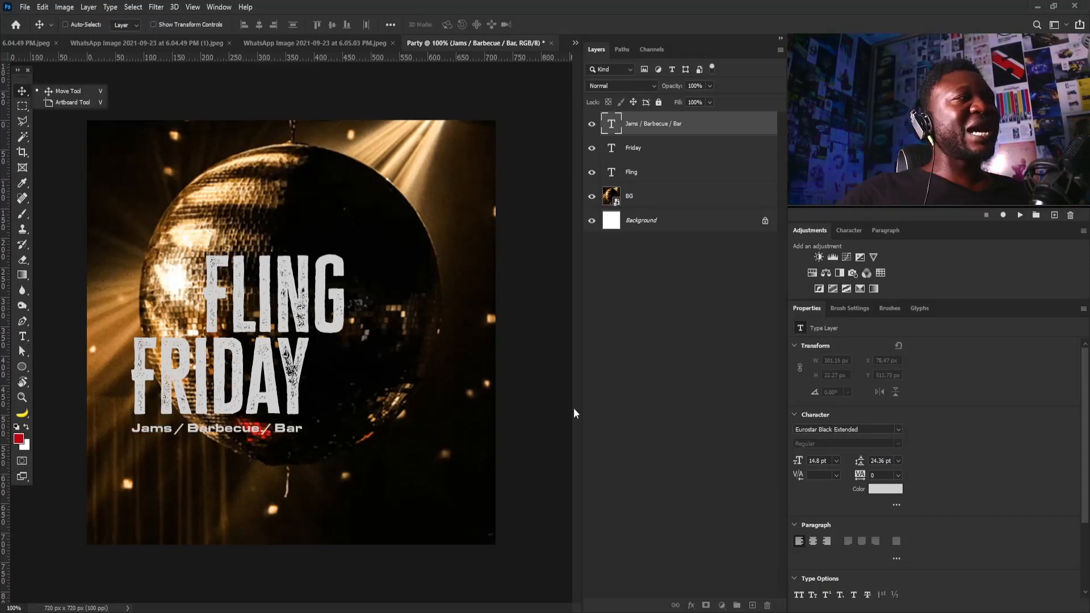
pyautogui.click(799, 596)
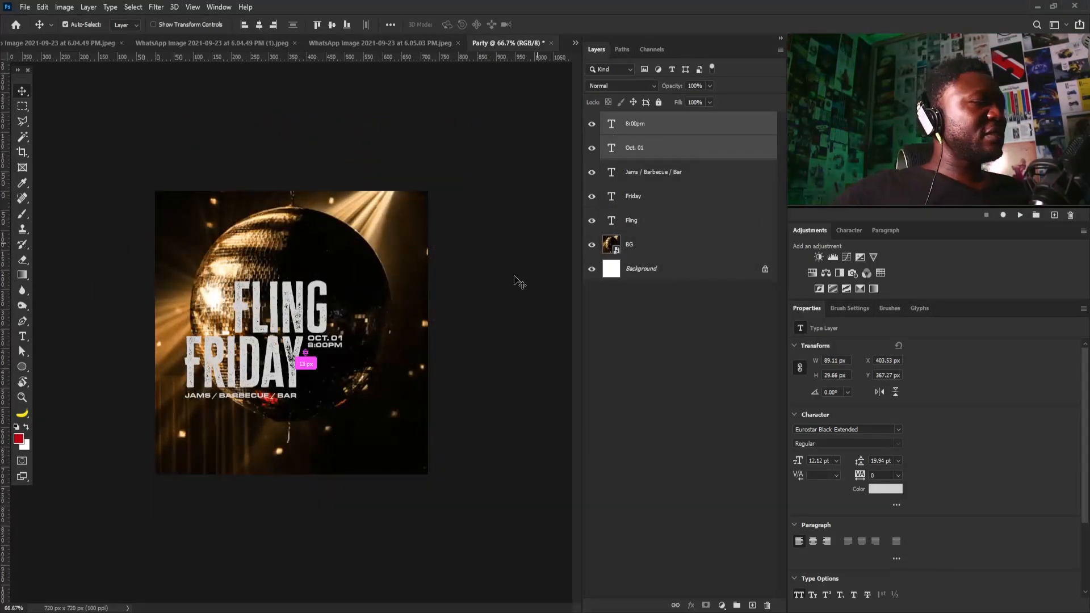
# - Enlarge the Oct. 01 and 8:00pm texts together in the space beside FRIDAY
pyautogui.hotkey('ctrl', 't')
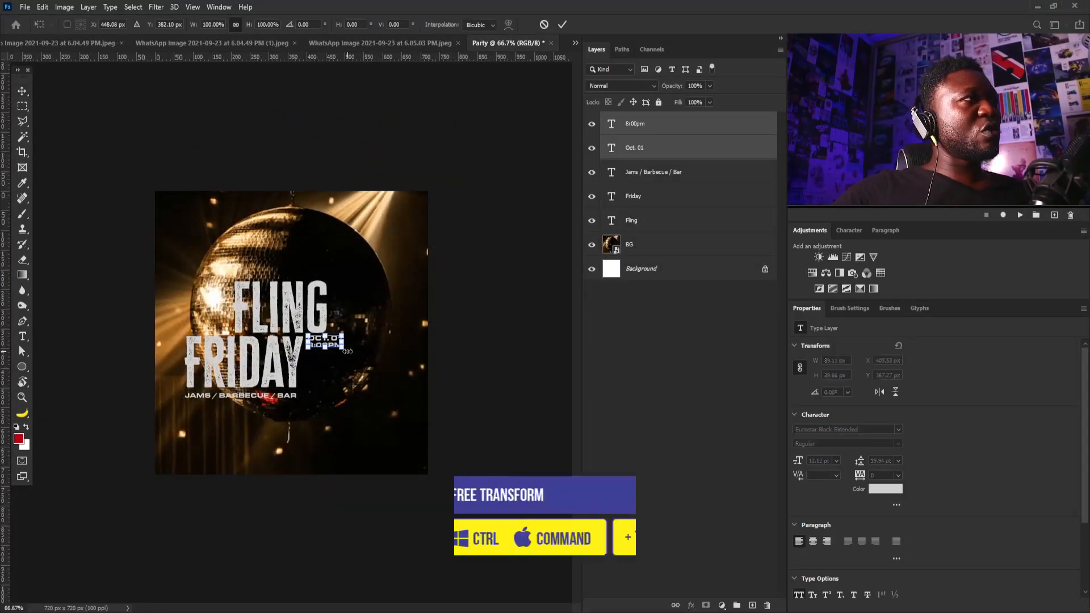
pyautogui.moveTo(342, 348); pyautogui.dragTo(391, 385)
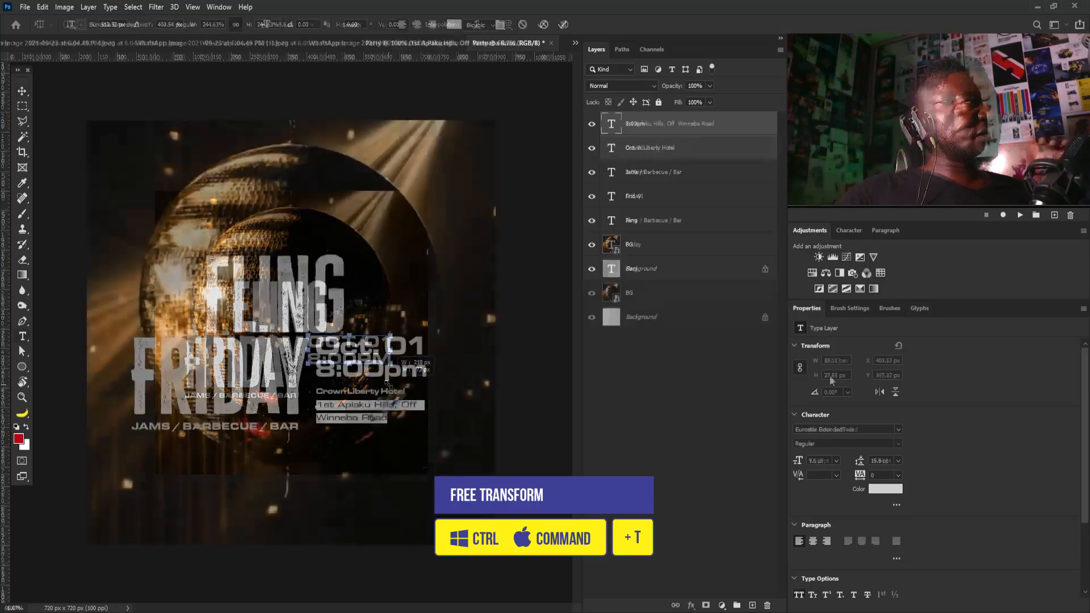
# - Set the Crown Liberty Hotel text's tracking to 0 and move it down about 4 px together with the address text
pyautogui.click(640, 146)
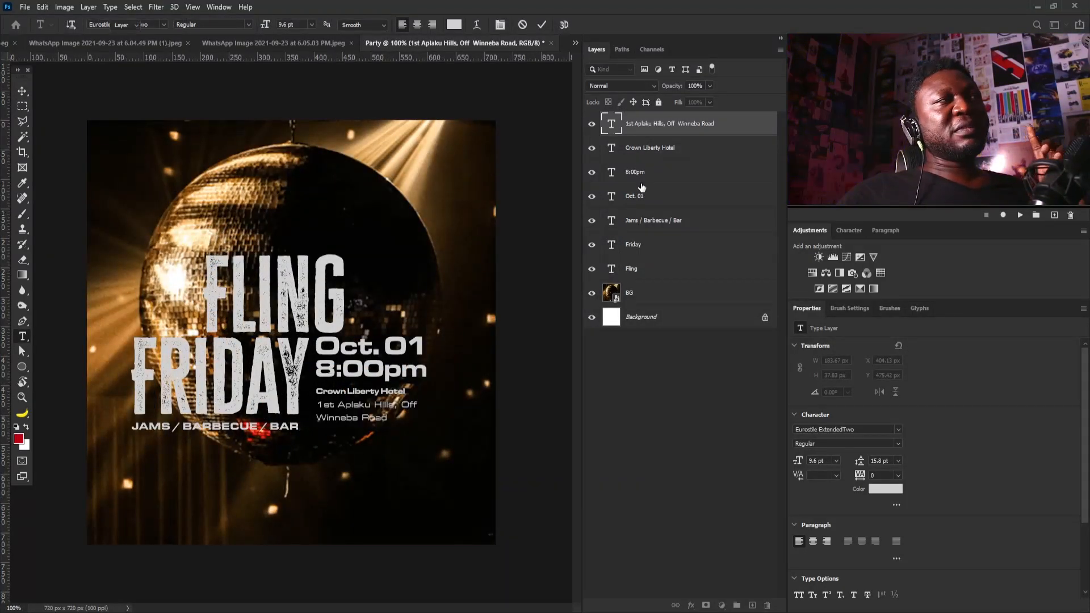
pyautogui.moveTo(886, 475); pyautogui.dragTo(871, 476)
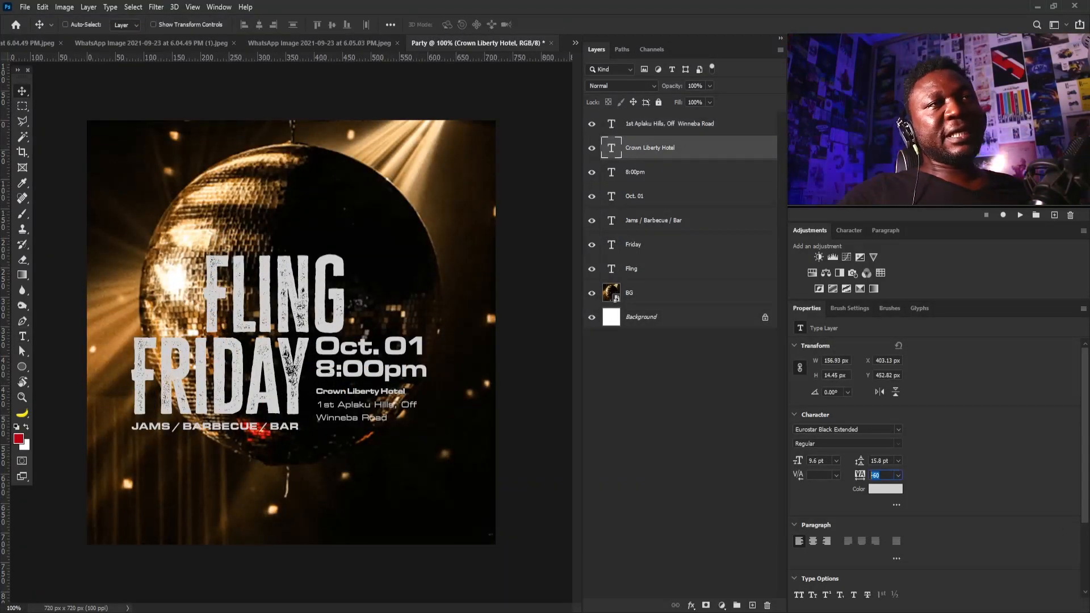
pyautogui.write('0')
pyautogui.press('Return')
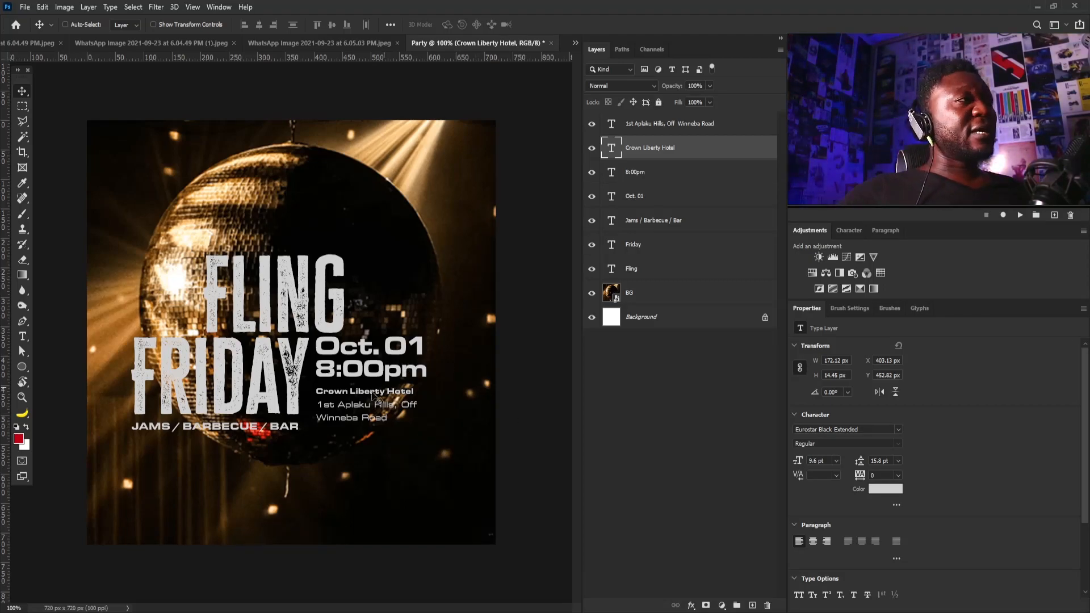
pyautogui.keyDown('shift'); pyautogui.click(649, 130); pyautogui.keyUp('shift')
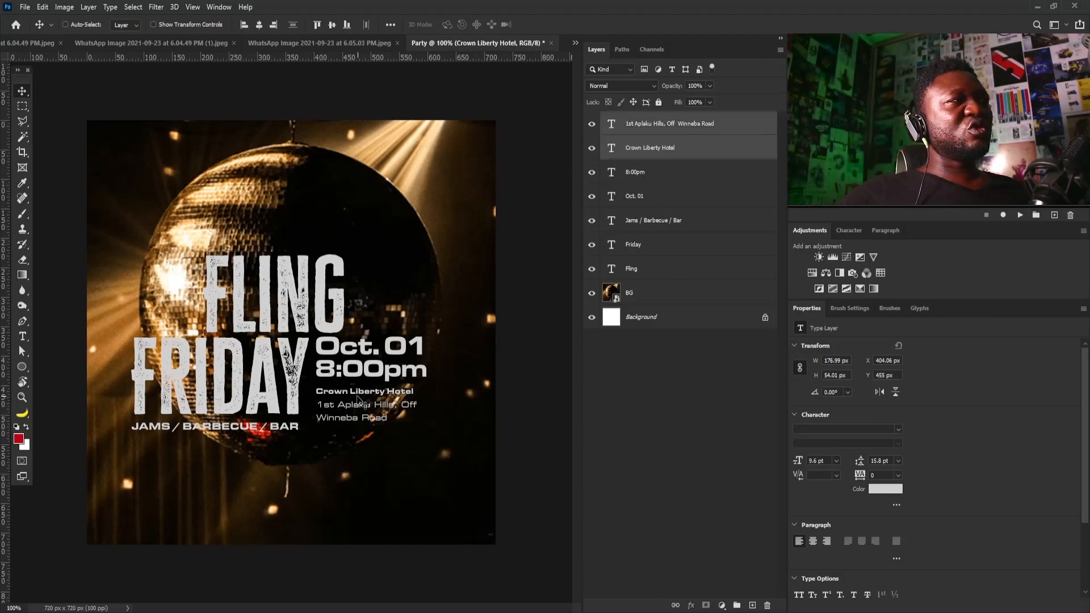
pyautogui.moveTo(354, 396); pyautogui.dragTo(354, 396)
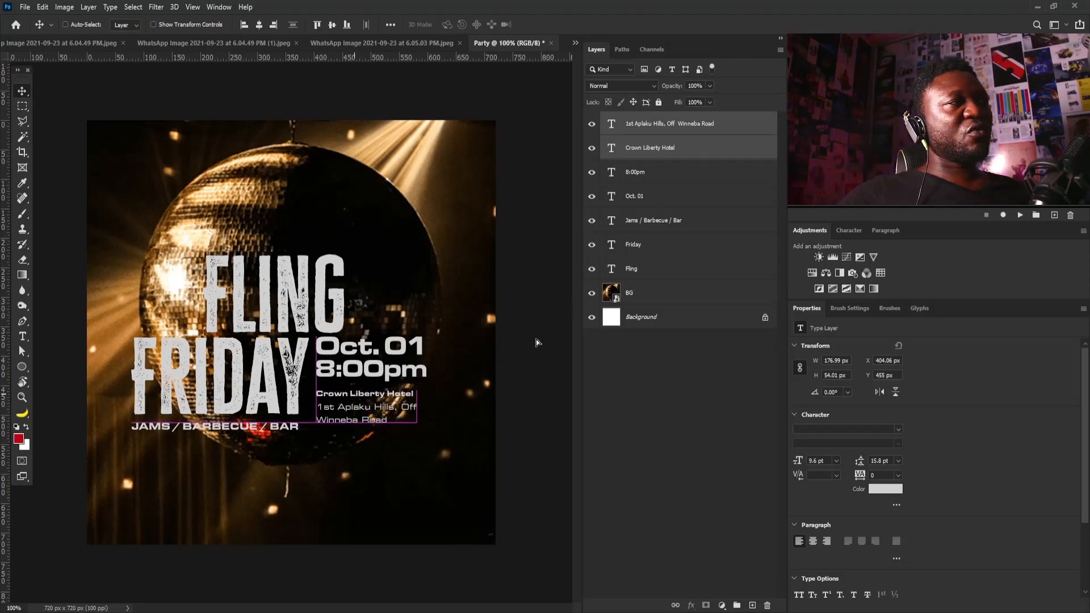
# - Duplicate the hotel name and address texts together 84 px straight below the originals
pyautogui.click(624, 149)
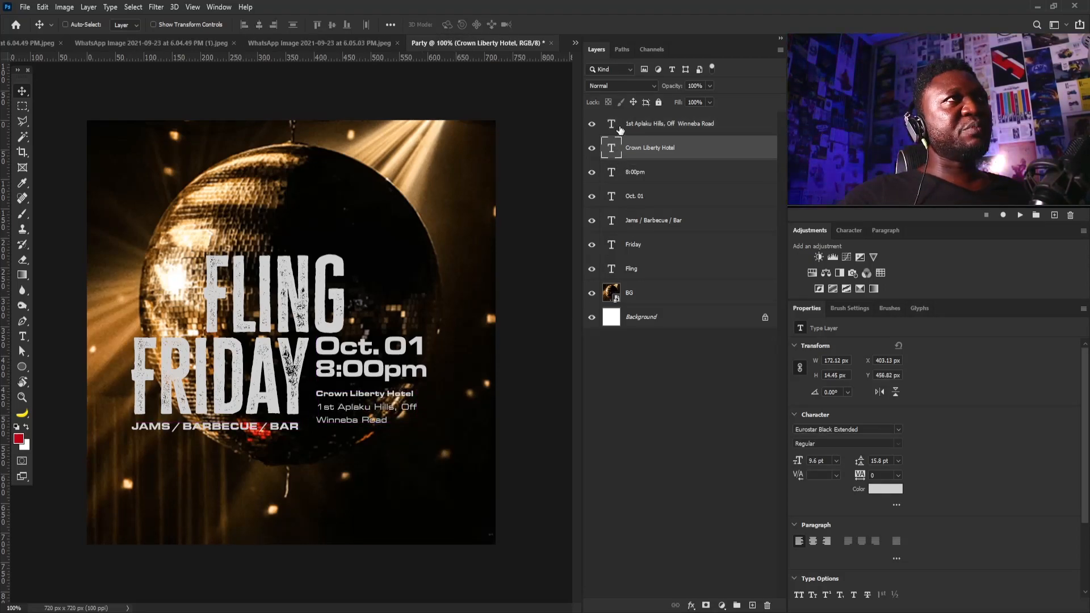
pyautogui.hotkey('alt', ']')
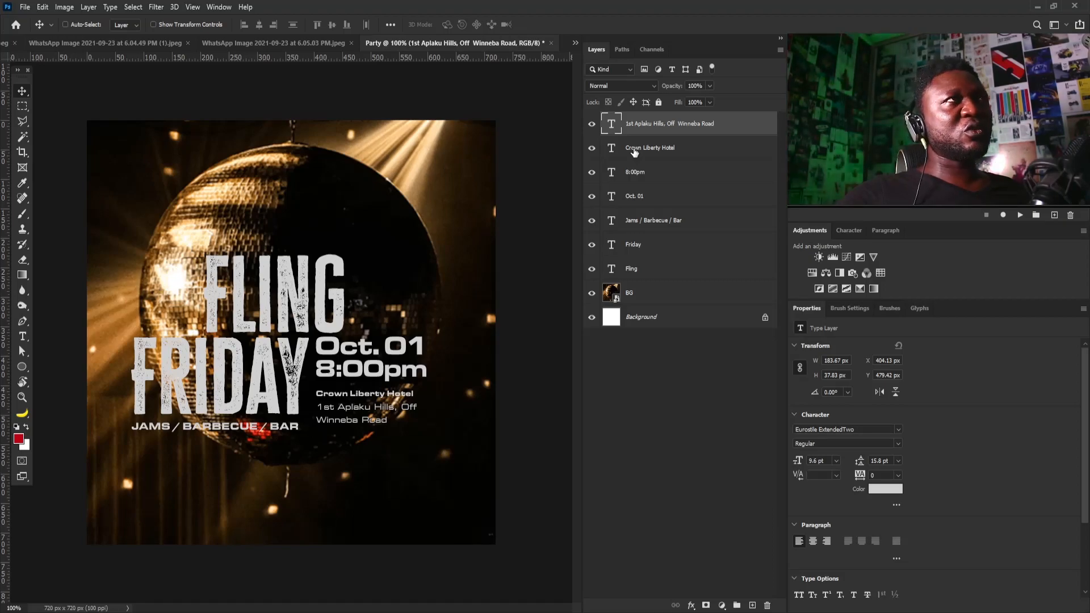
pyautogui.click(635, 151)
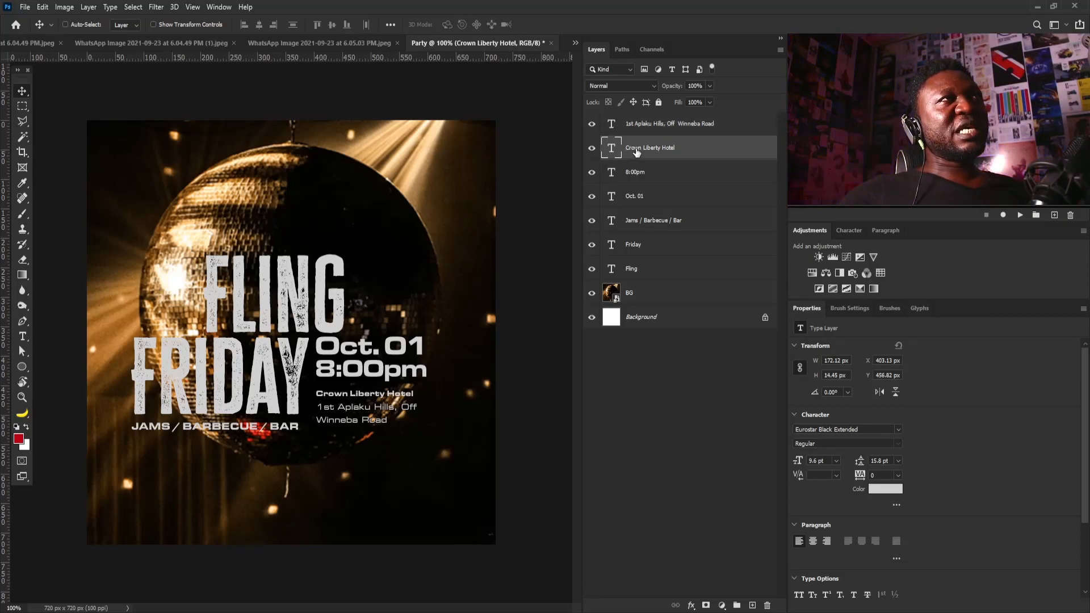
pyautogui.press('ctrl')
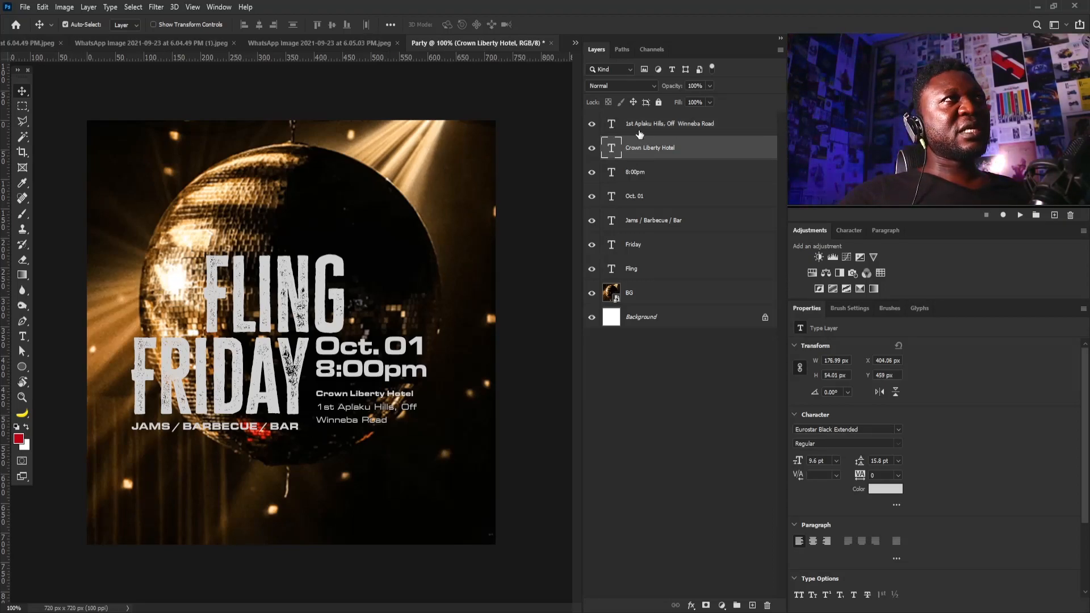
pyautogui.keyDown('ctrl'); pyautogui.click(640, 132); pyautogui.keyUp('ctrl')
pyautogui.moveTo(361, 412); pyautogui.dragTo(364, 451)
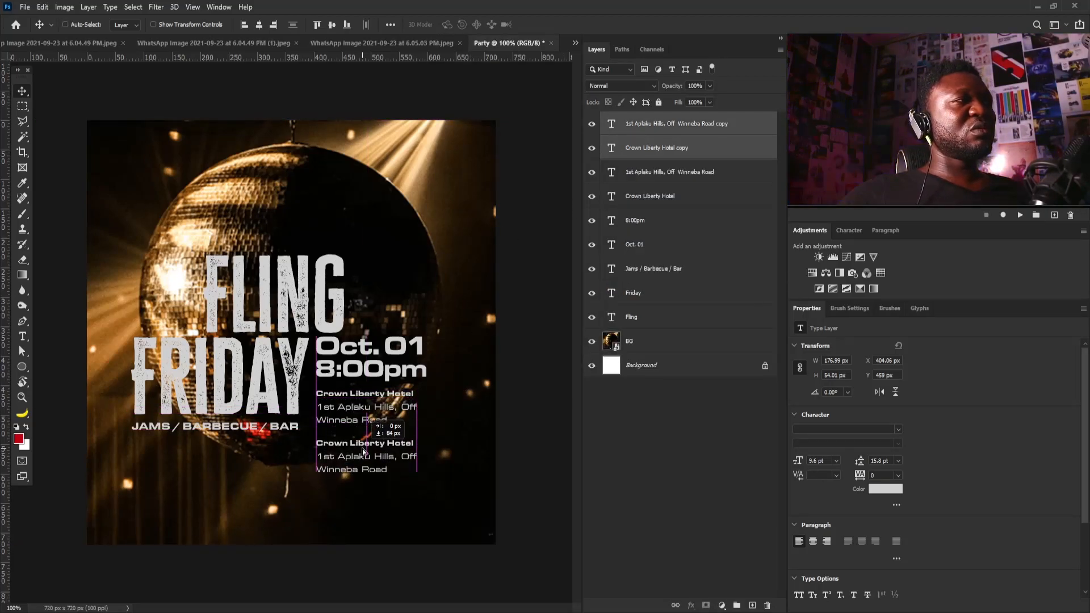
# - Replace the copied hotel name with the For More Info line and contact phone number, and delete the copied address layer
pyautogui.click(611, 151)
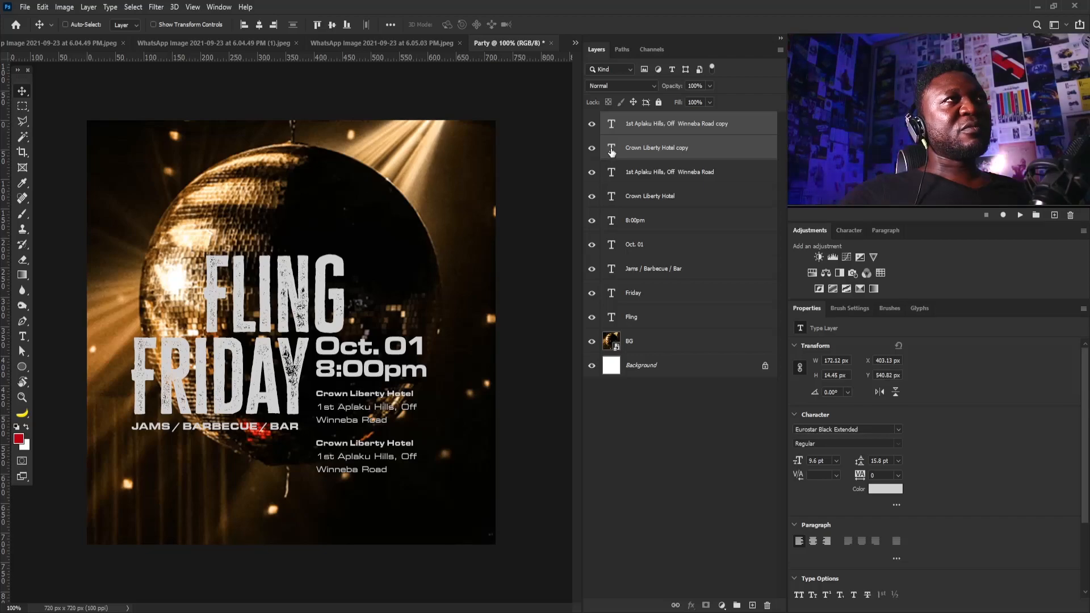
pyautogui.press('t')
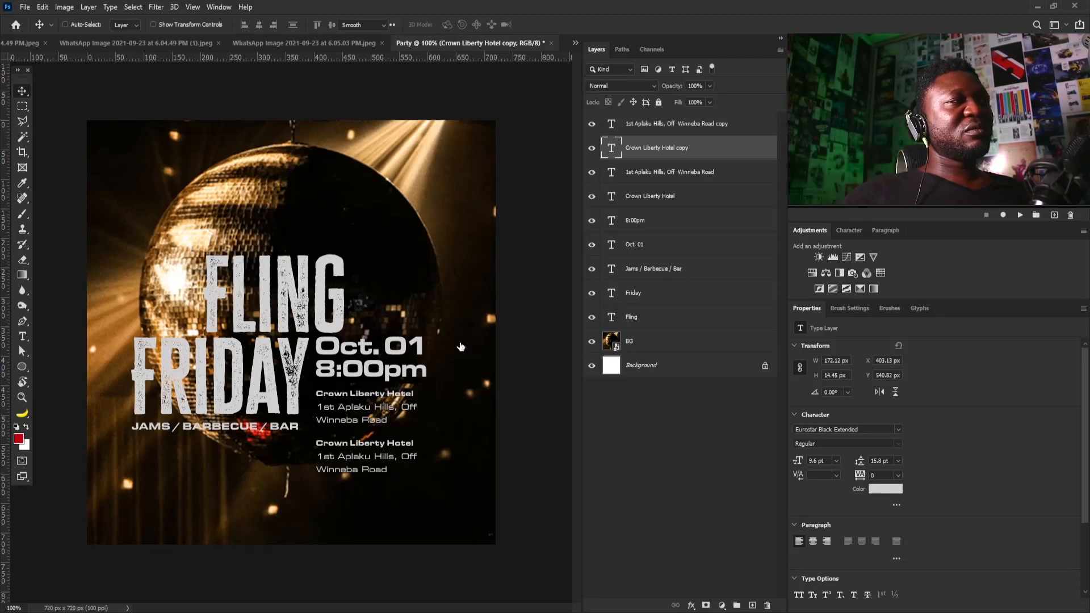
pyautogui.press('Return')
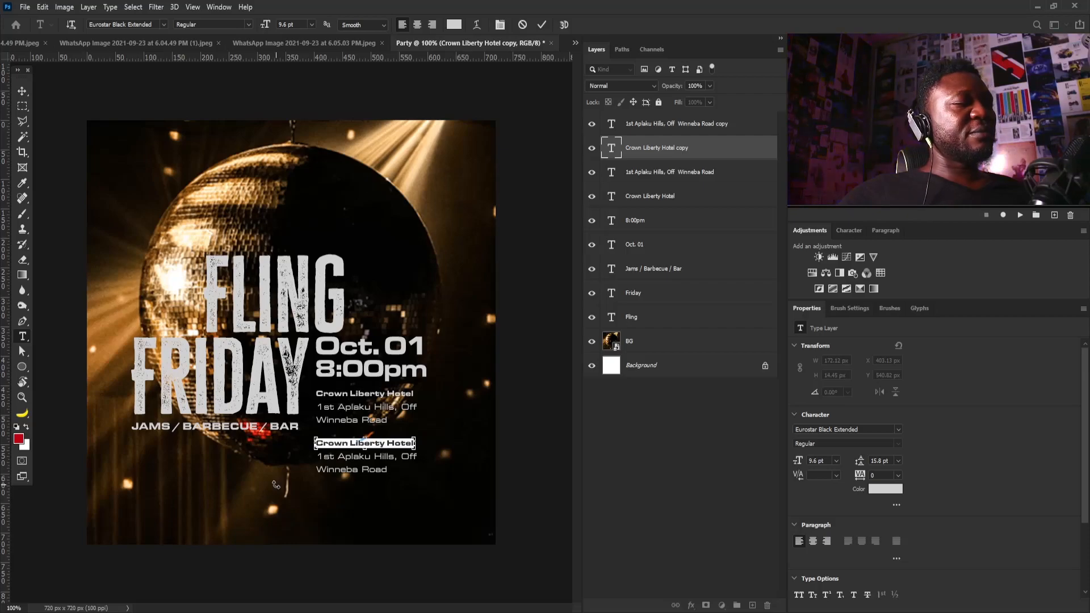
pyautogui.hotkey('ctrl', 'v')
pyautogui.click(616, 127)
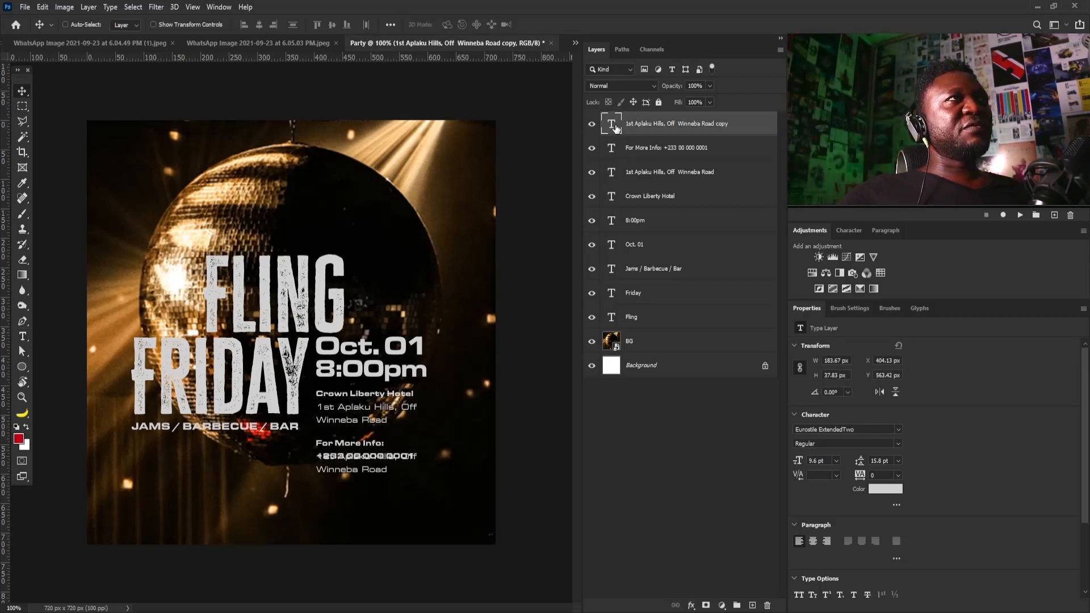
pyautogui.moveTo(616, 127); pyautogui.dragTo(768, 603)
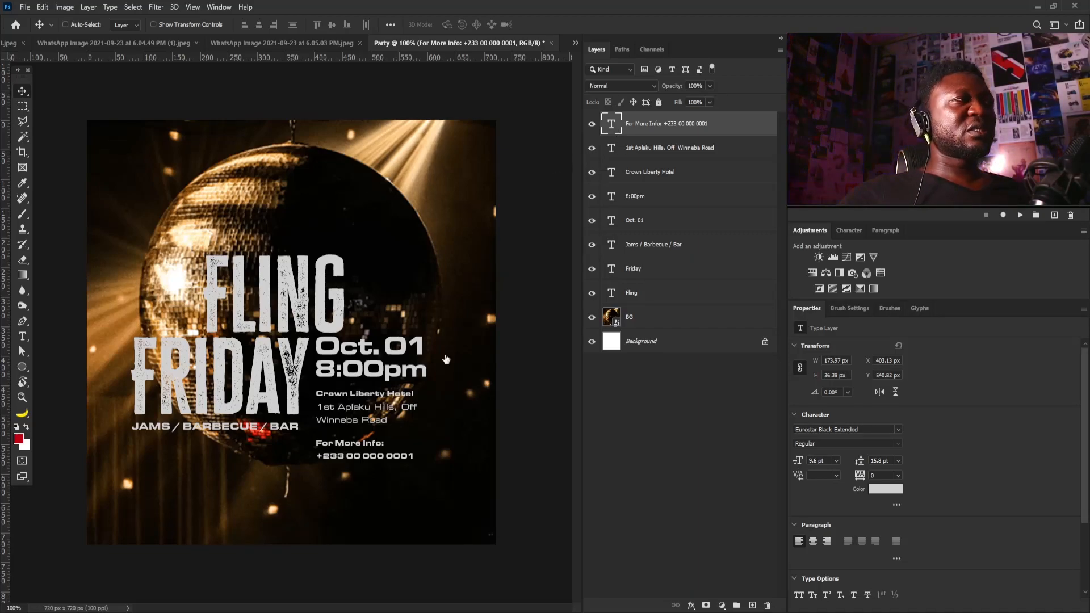
# - Change the phone number beneath For More Info to the lighter extended typeface matching the address text
pyautogui.doubleClick(316, 454)
pyautogui.moveTo(315, 454); pyautogui.dragTo(476, 455)
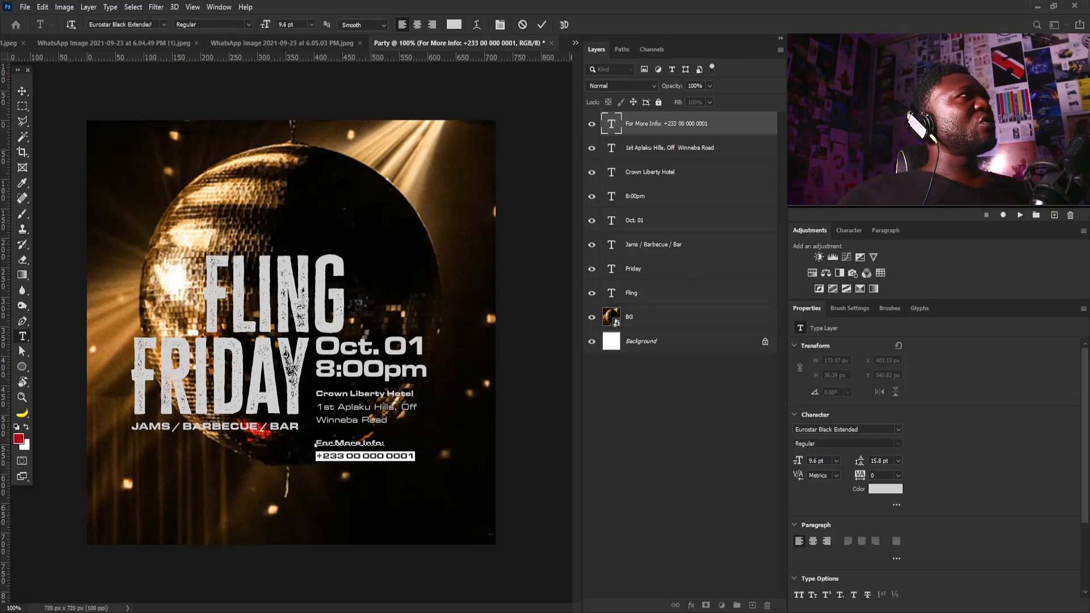
pyautogui.click(152, 25)
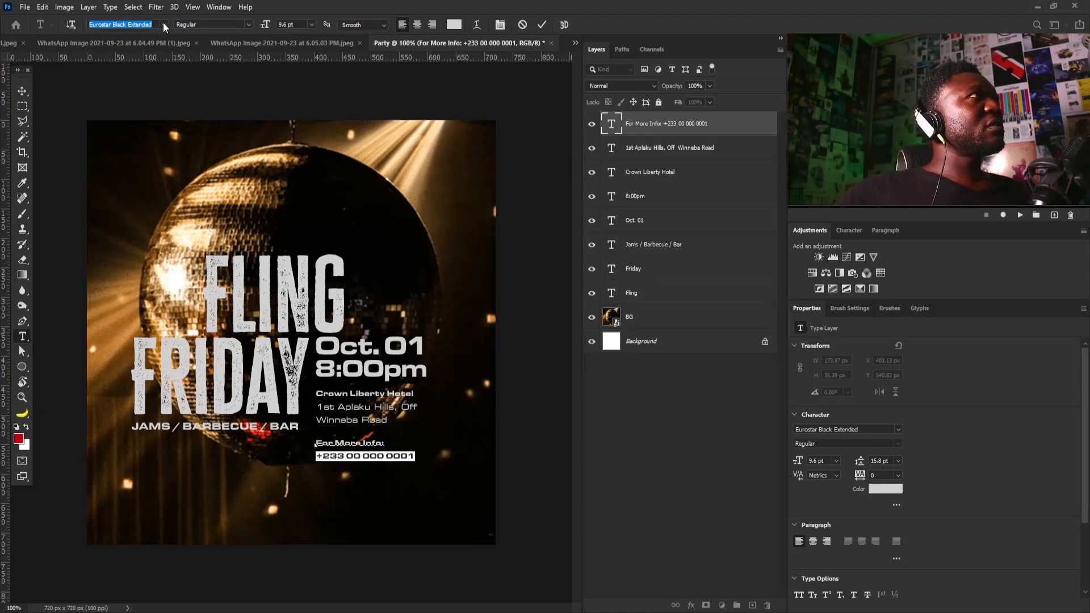
pyautogui.click(164, 25)
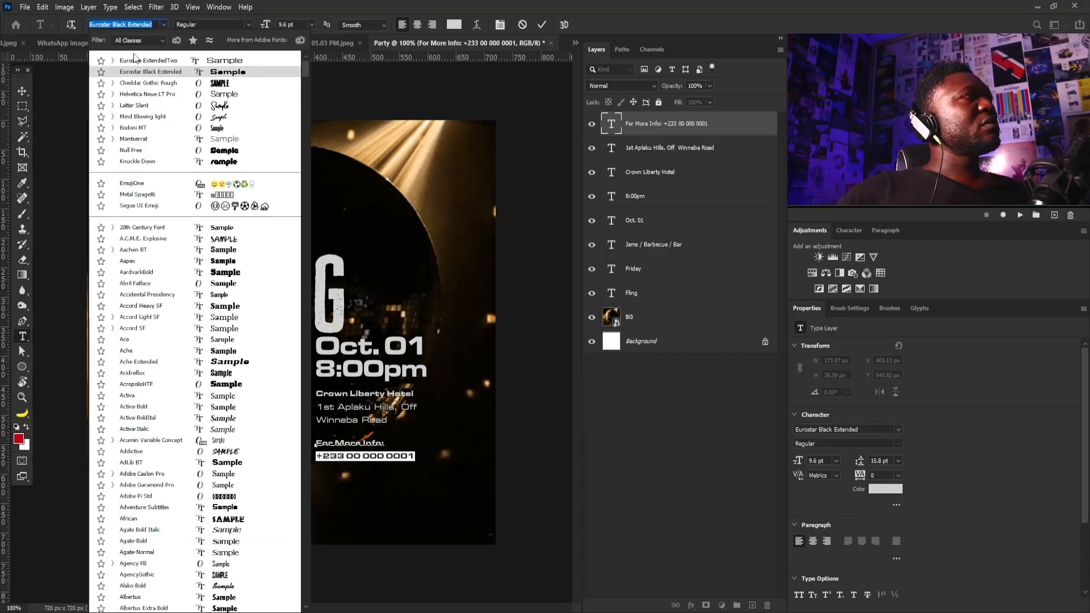
pyautogui.click(242, 68)
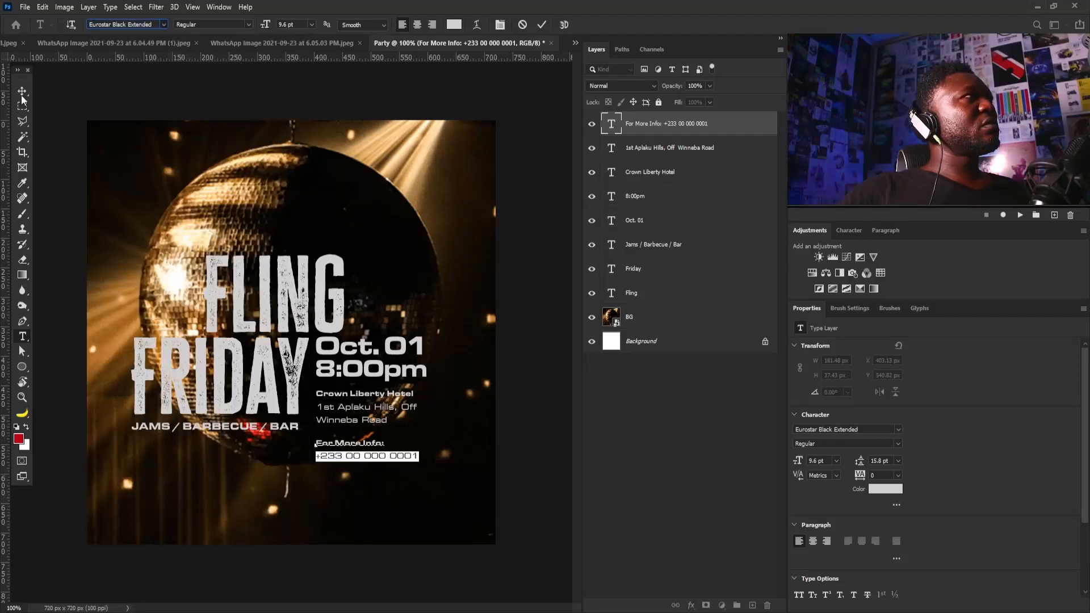
pyautogui.click(22, 98)
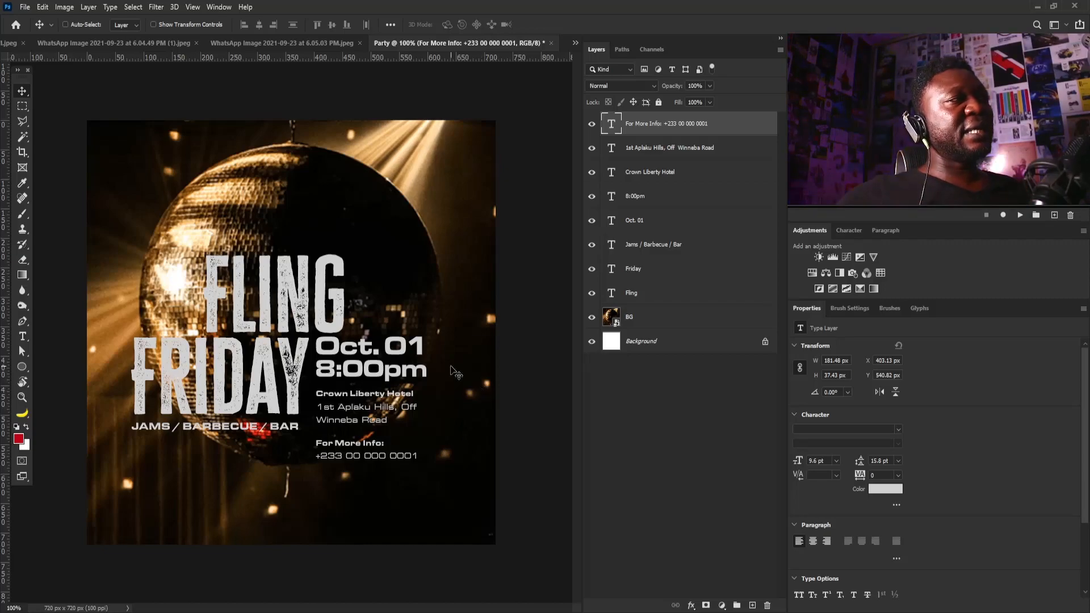
# - Move the For More Info text up 3 px and select it together with the text layers down through Oct. 01
pyautogui.rightClick(372, 450)
pyautogui.click(380, 452)
pyautogui.press('Up')
pyautogui.press('Up')
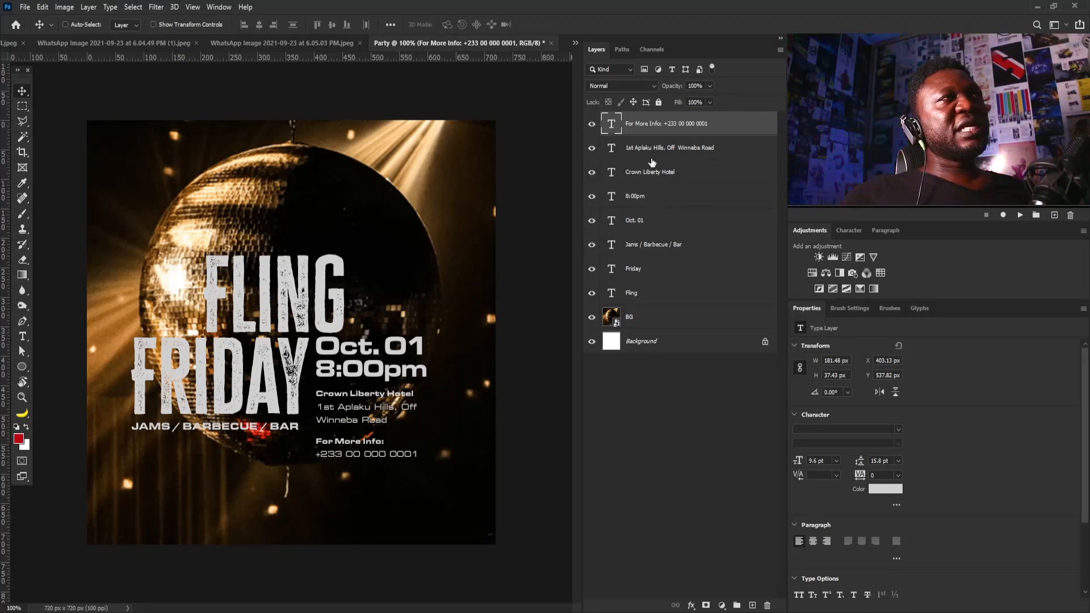
pyautogui.keyDown('shift'); pyautogui.click(641, 221); pyautogui.keyUp('shift')
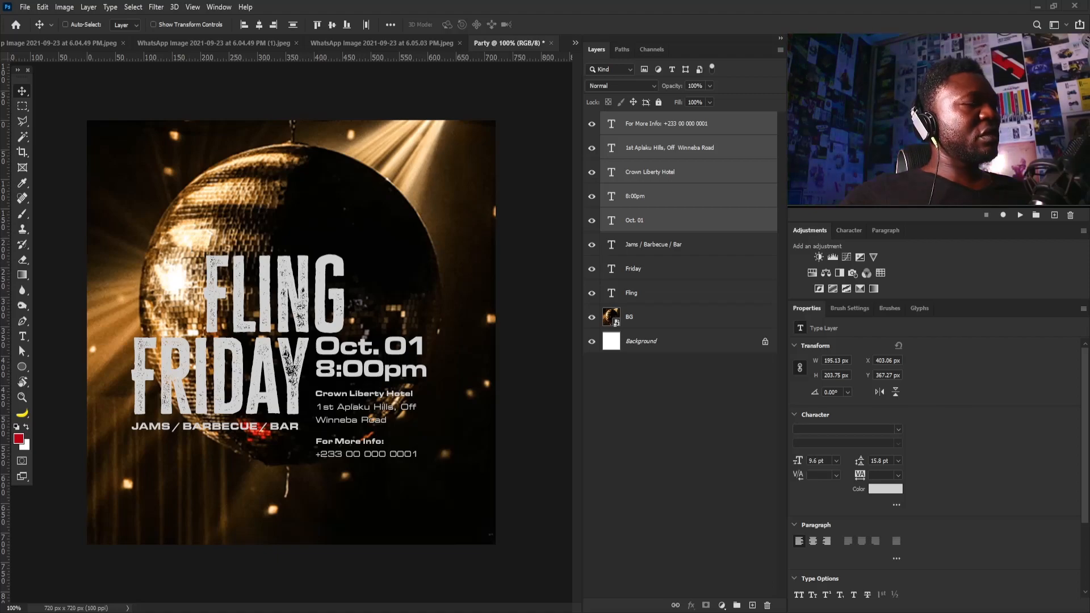
# - Add a new text line near the flyer's bottom reading "All rights reserved. Crown Liberty Event 2021. All Covid Protocols Observed"
pyautogui.moveTo(22, 336); pyautogui.dragTo(22, 336)
pyautogui.click(68, 334)
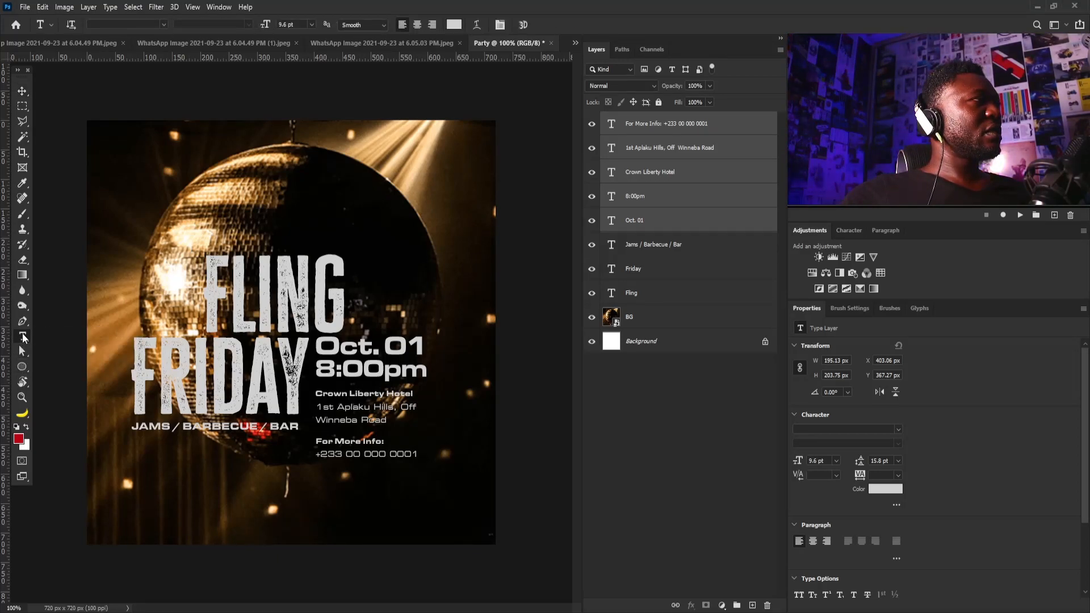
pyautogui.click(182, 521)
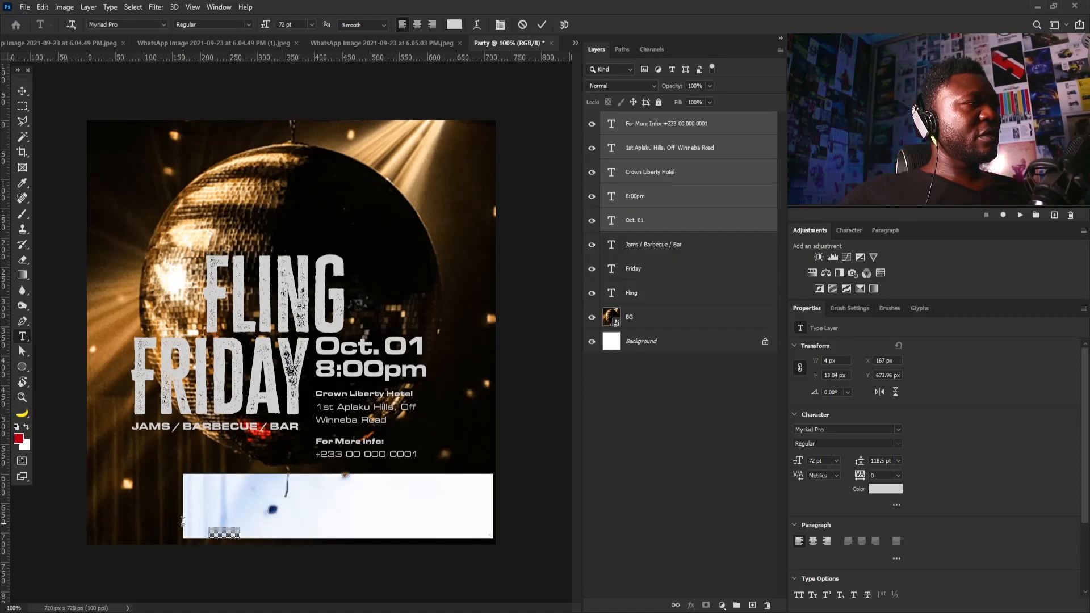
pyautogui.hotkey('ctrl', 'v')
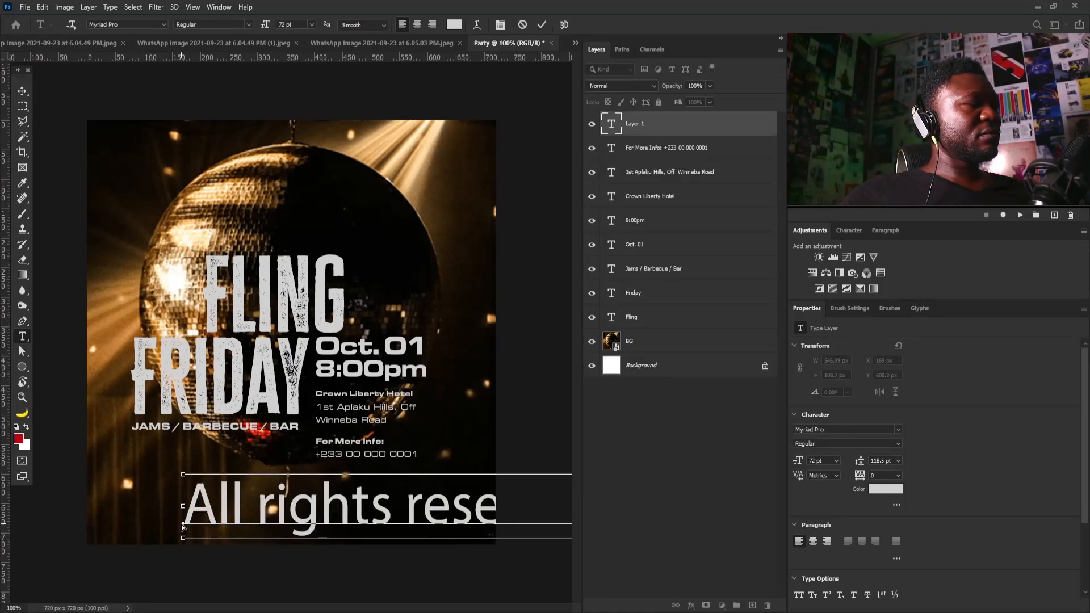
# - Set the rights-reserved line in Eurostar Regular Extended, 8.01 pt with 140 tracking, and place it across the flyer's bottom
pyautogui.hotkey('ctrl', 'a')
pyautogui.click(135, 25)
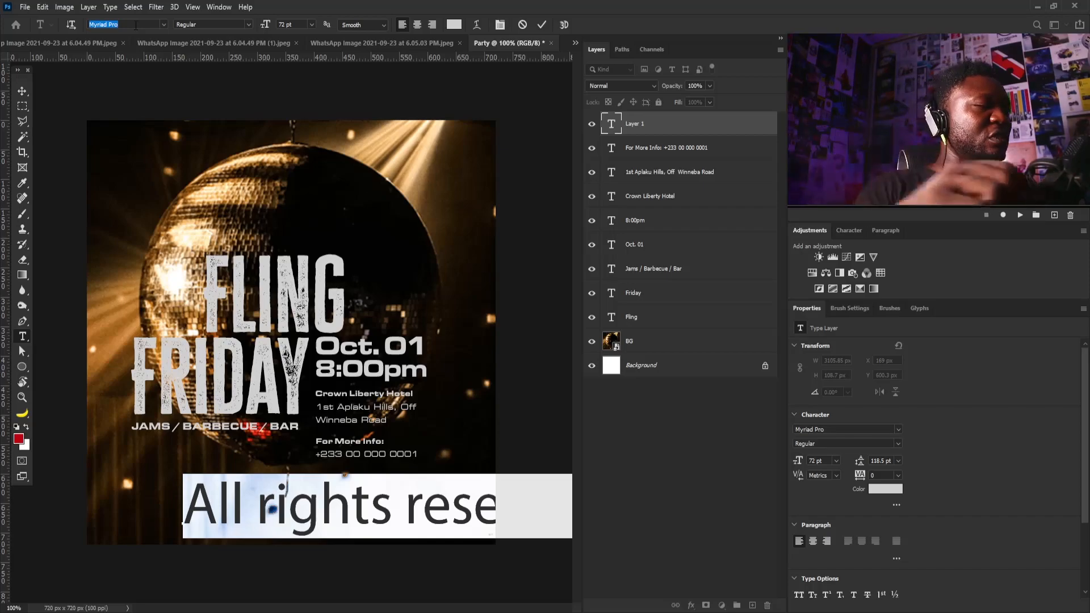
pyautogui.write('eeuro')
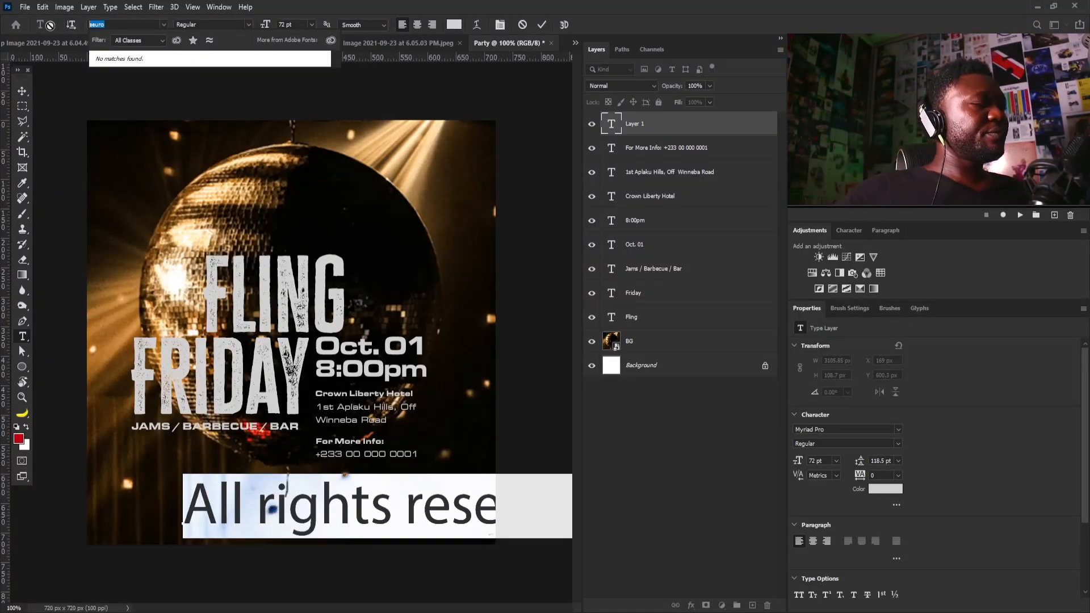
pyautogui.write('euro')
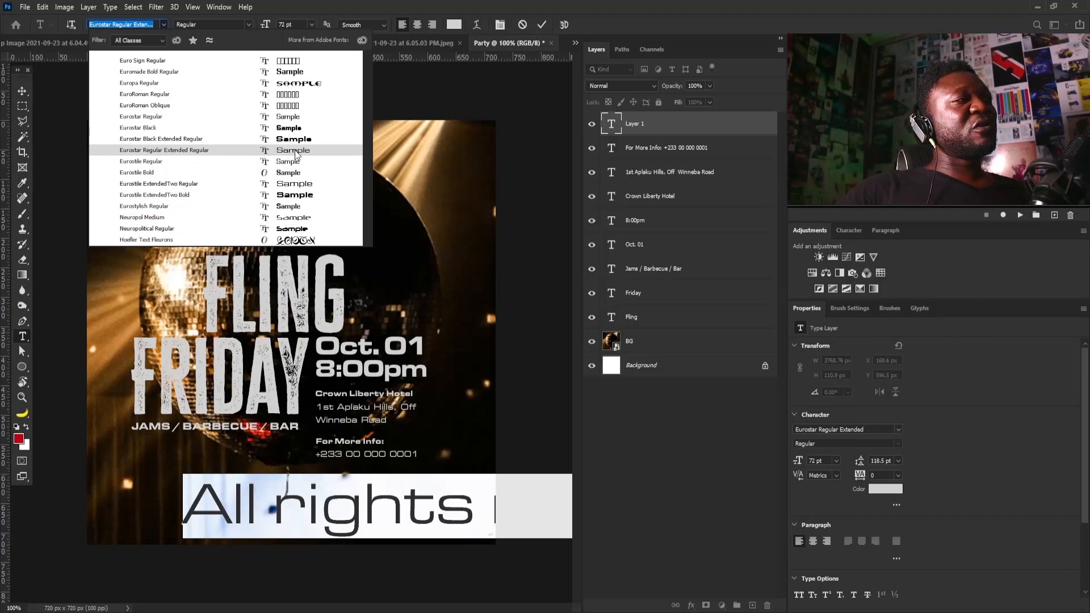
pyautogui.press('Escape')
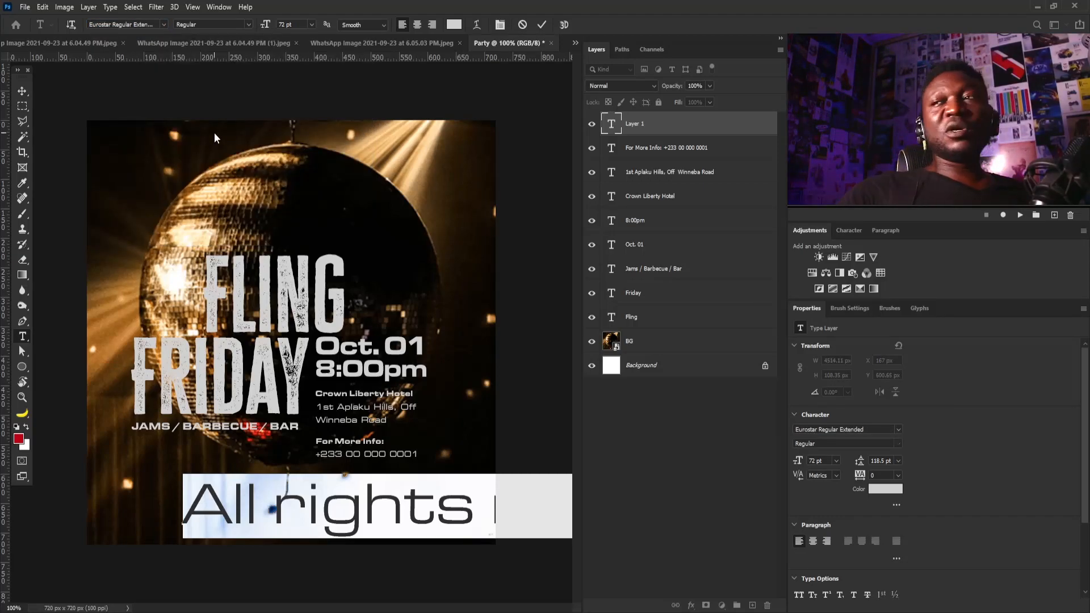
pyautogui.click(26, 87)
pyautogui.moveTo(411, 492); pyautogui.dragTo(283, 450)
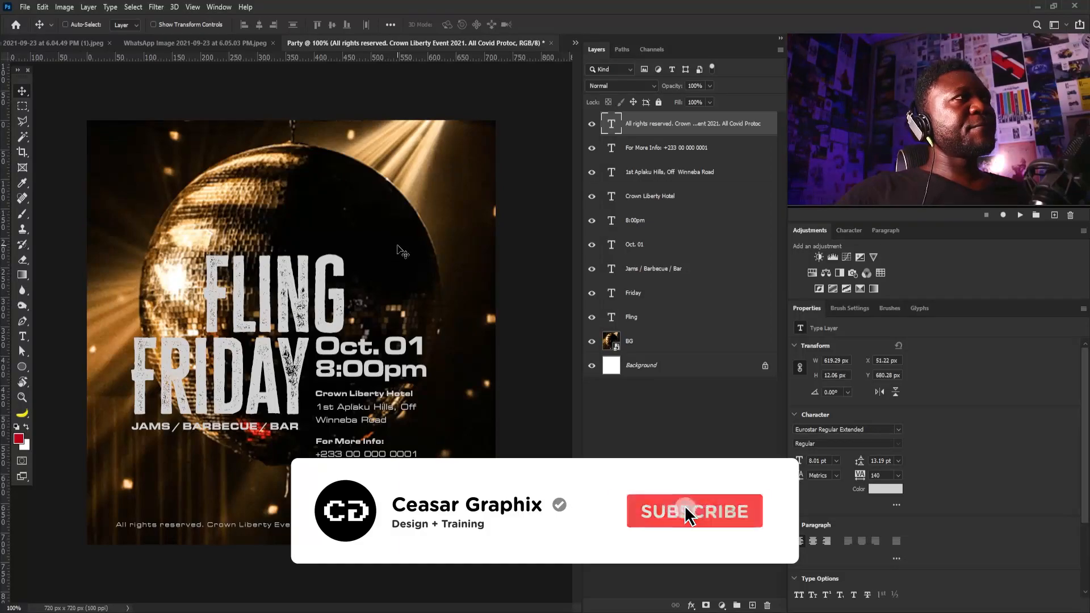
# - Recolor the FLING and FRIDAY title texts together to golden orange f9af0f
pyautogui.click(634, 296)
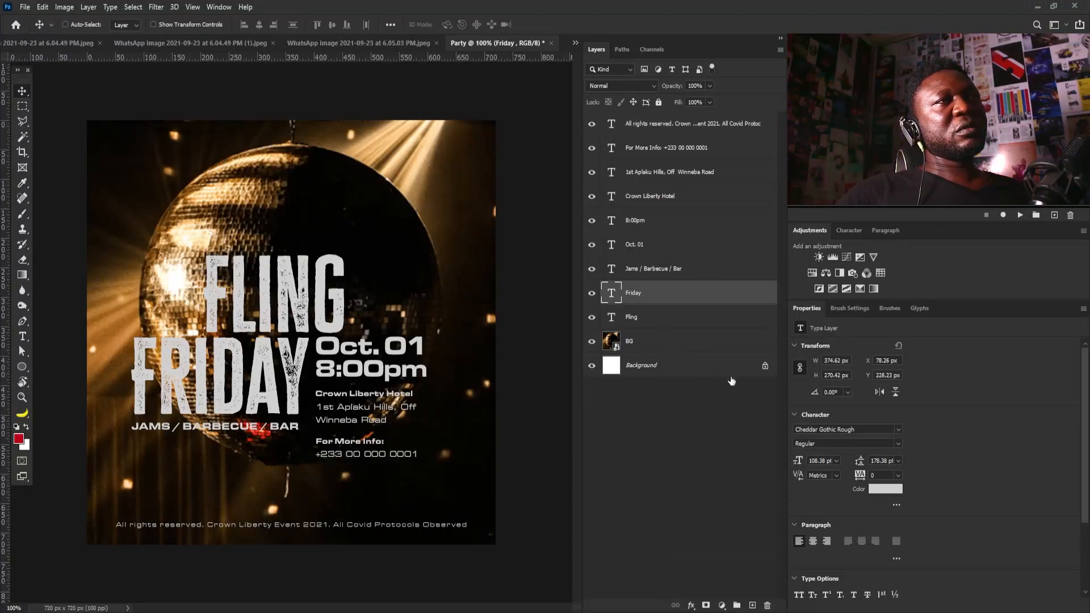
pyautogui.click(886, 489)
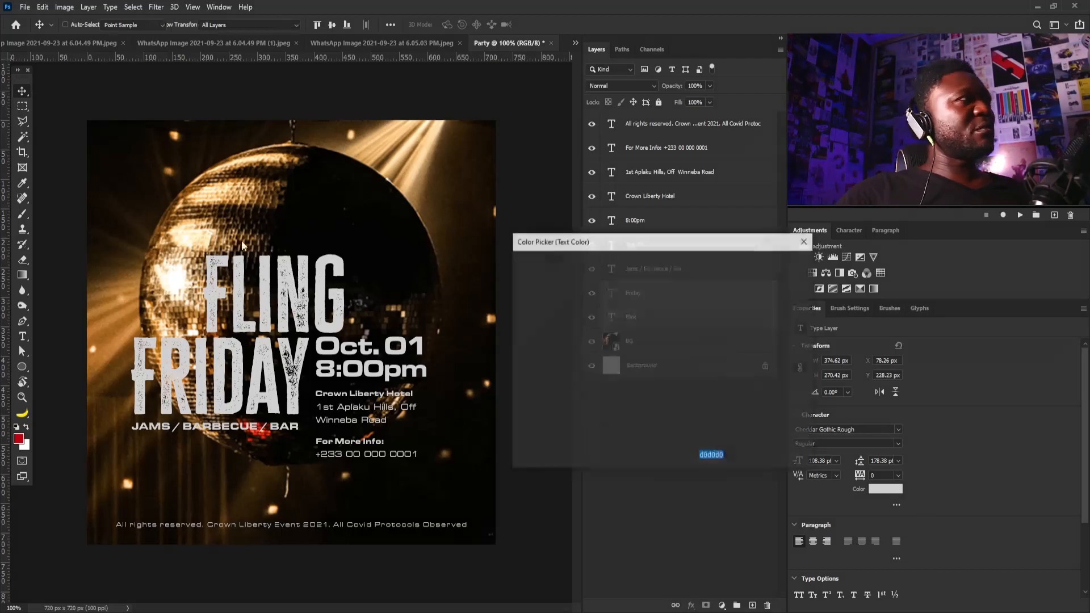
pyautogui.click(133, 301)
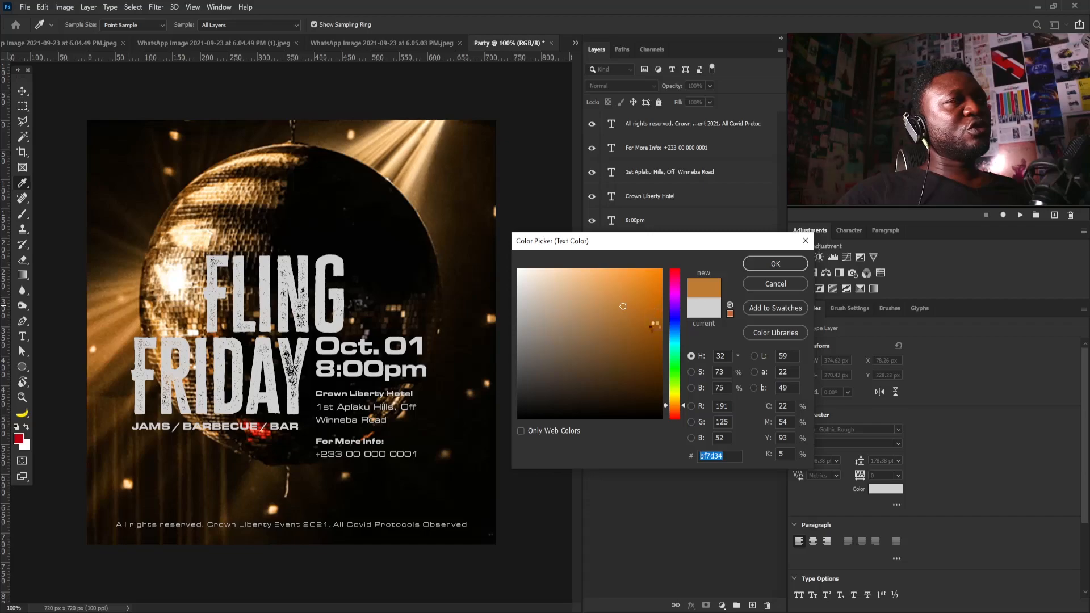
pyautogui.moveTo(675, 405); pyautogui.dragTo(675, 407)
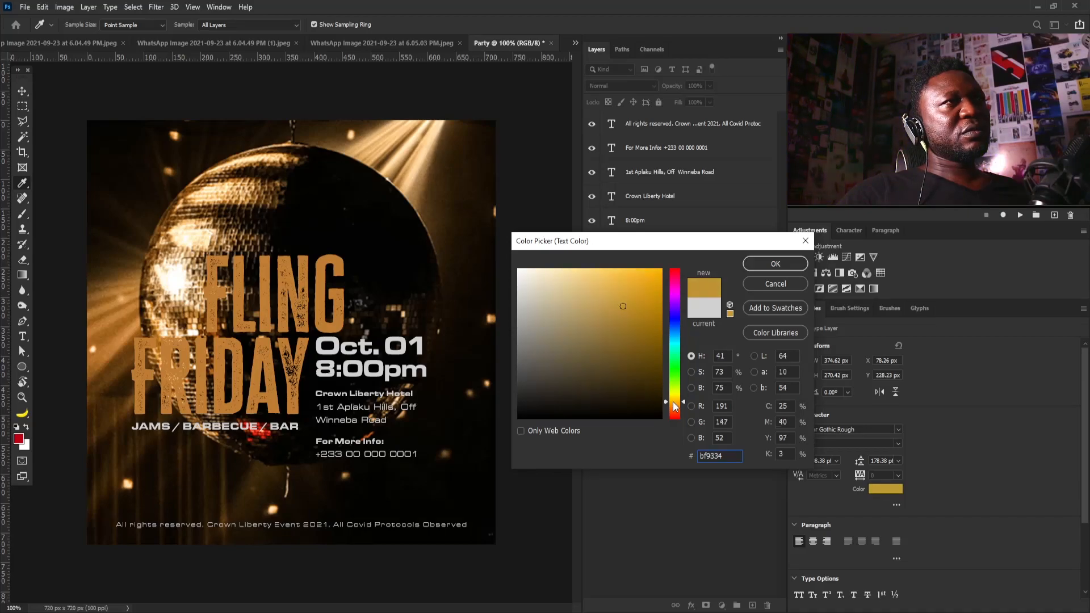
pyautogui.click(647, 281)
pyautogui.moveTo(647, 282); pyautogui.dragTo(654, 271)
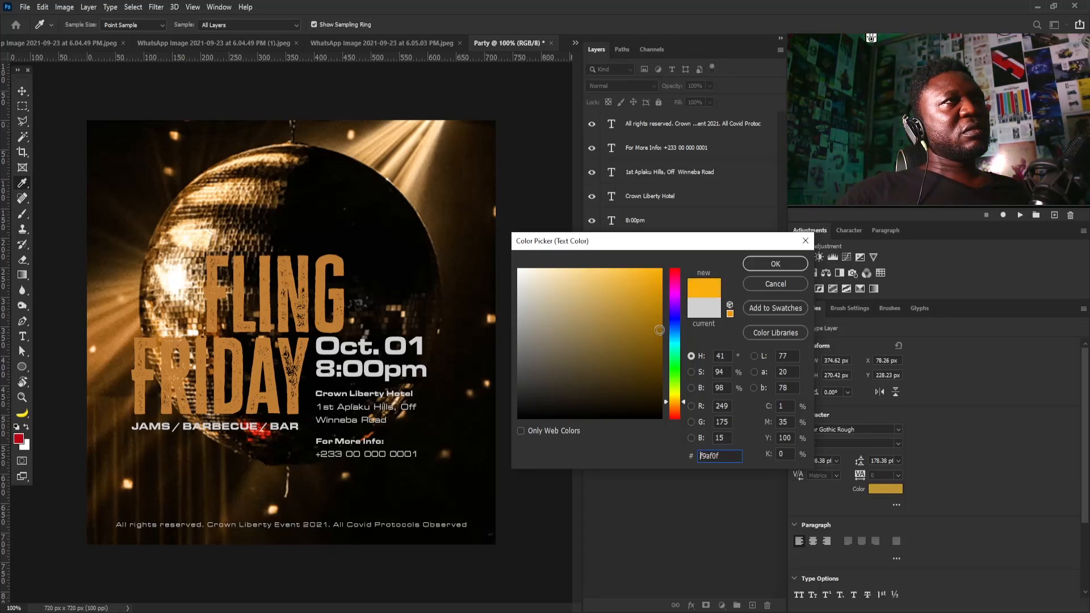
pyautogui.click(683, 402)
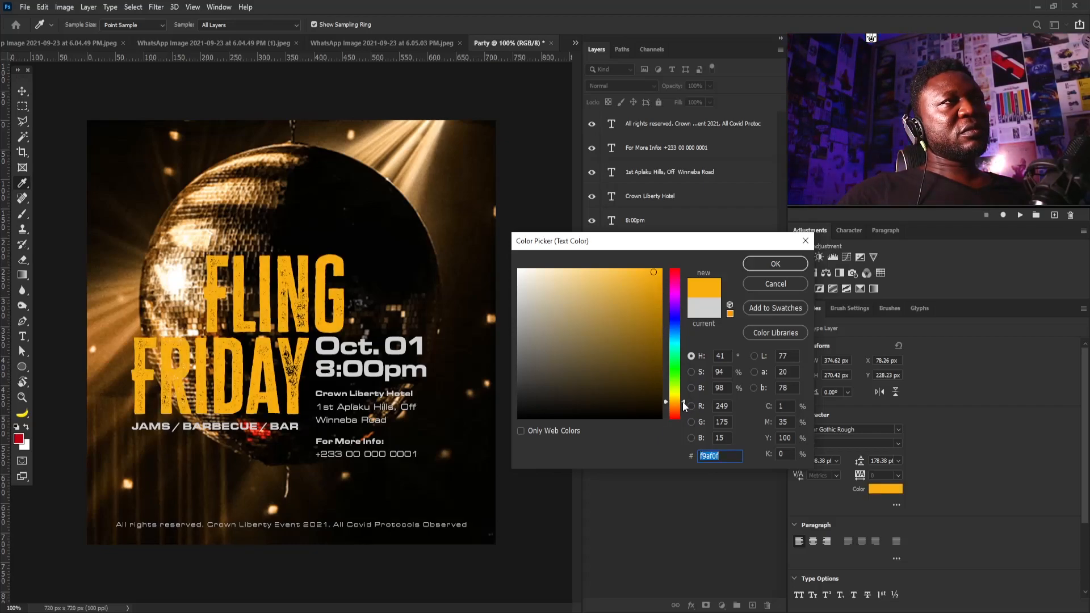
pyautogui.click(762, 266)
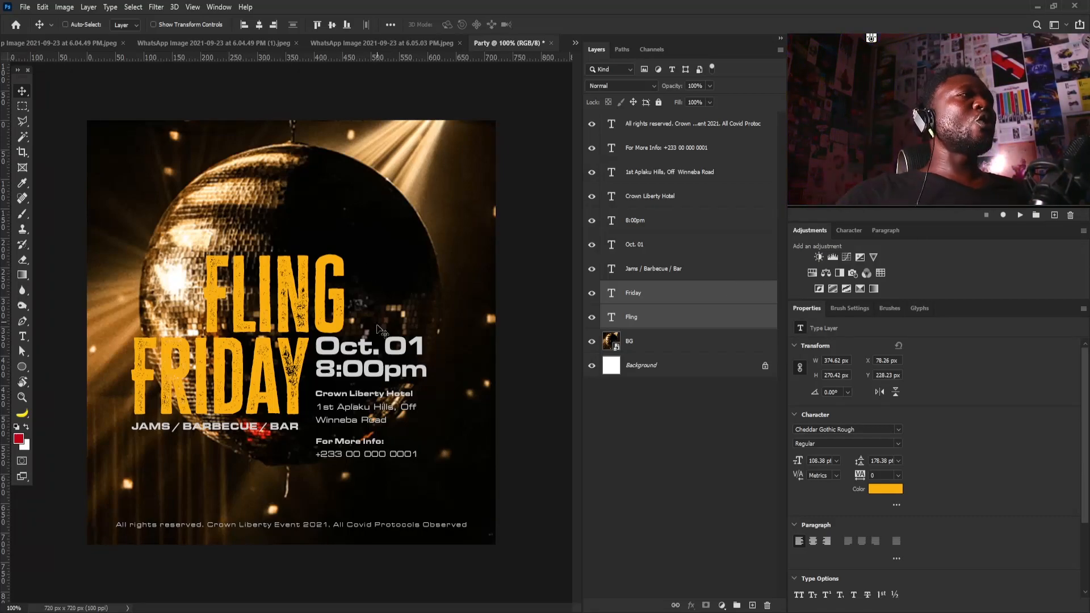
# - Recolor the 8:00pm text to f9af0f by sampling the orange of the FLING title
pyautogui.rightClick(386, 381)
pyautogui.click(403, 380)
pyautogui.click(884, 492)
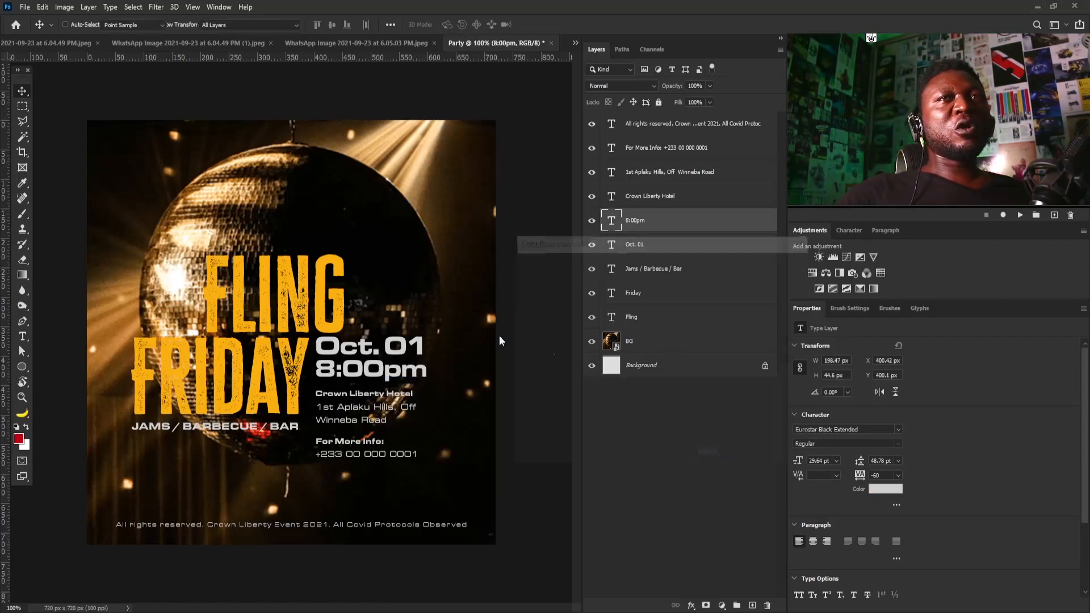
pyautogui.click(238, 270)
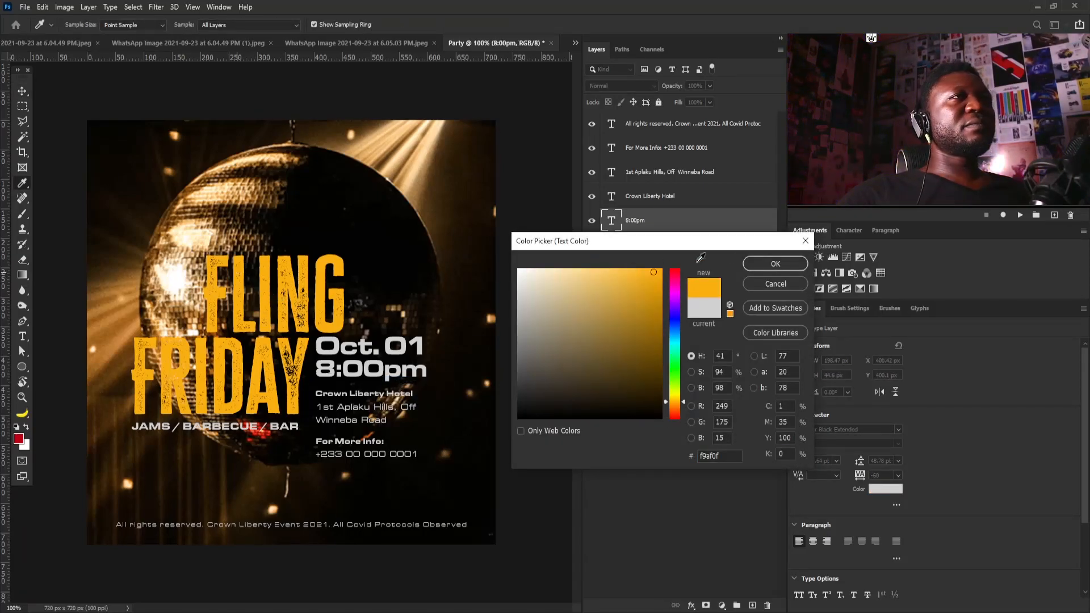
pyautogui.click(760, 264)
# - Recolor the Jams / Barbecue / Bar line to the title's orange, f9af0f
pyautogui.rightClick(244, 428)
pyautogui.click(271, 433)
pyautogui.click(883, 489)
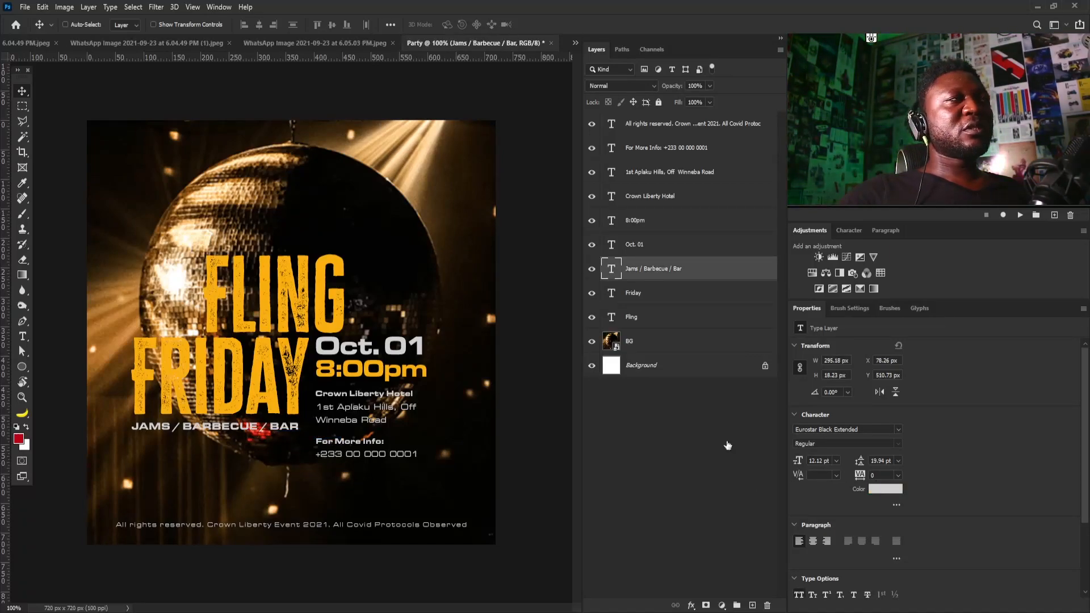
pyautogui.click(339, 322)
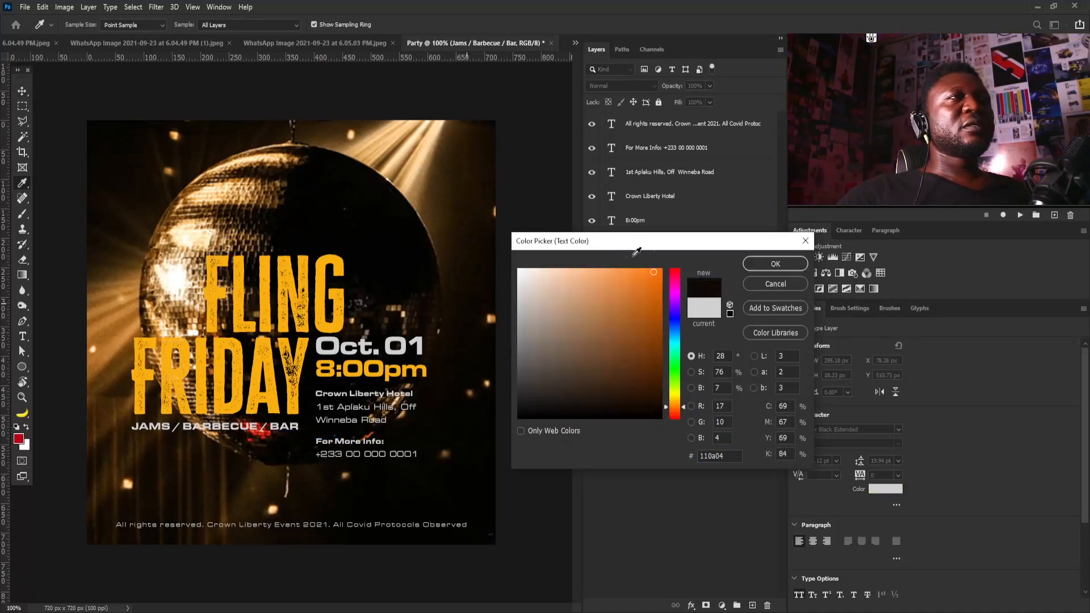
pyautogui.click(775, 264)
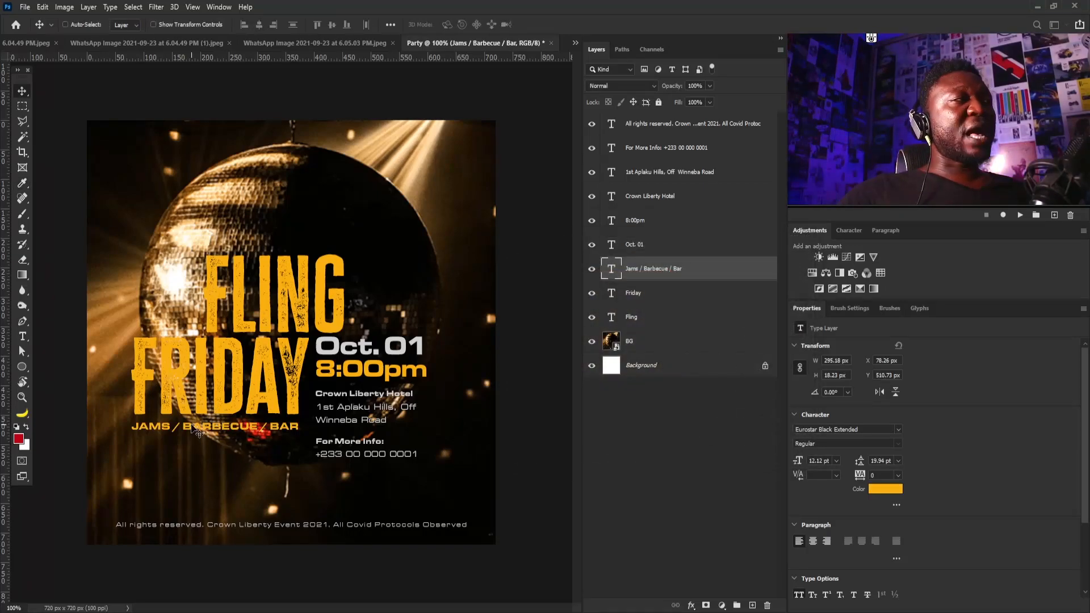
# - Color both slashes in the Jams / Barbecue / Bar line light grey d0d0d0, sampled from Oct. 01, and select the Fling layer
pyautogui.doubleClick(181, 425)
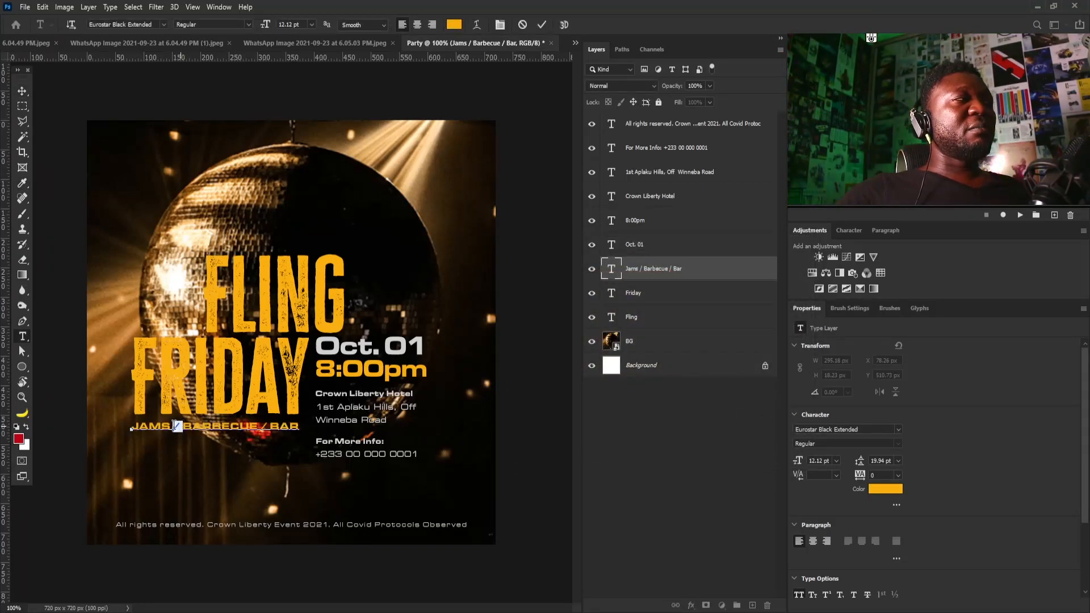
pyautogui.click(884, 489)
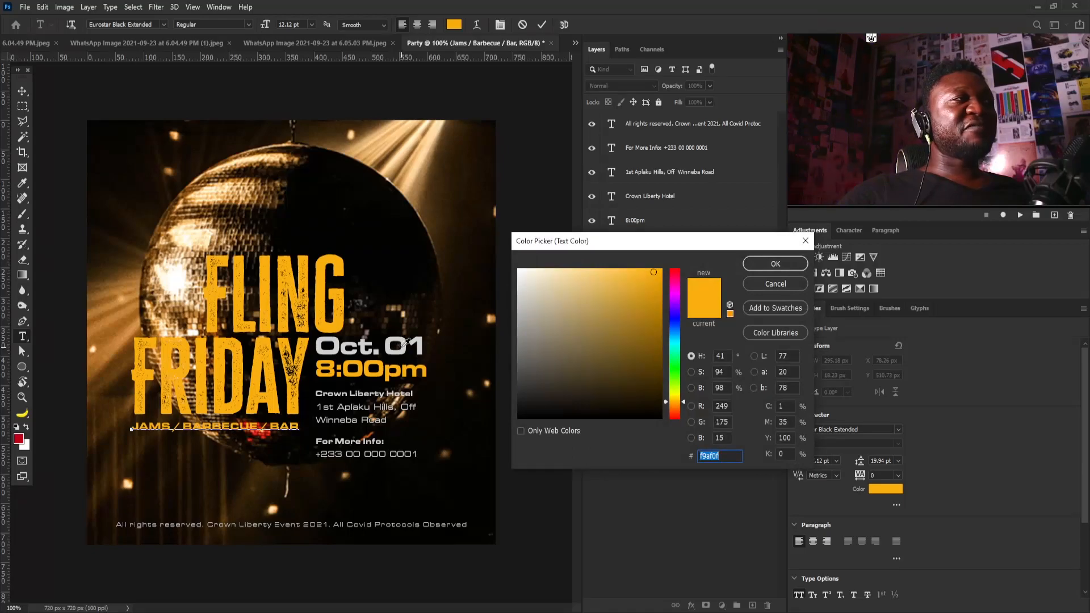
pyautogui.click(404, 345)
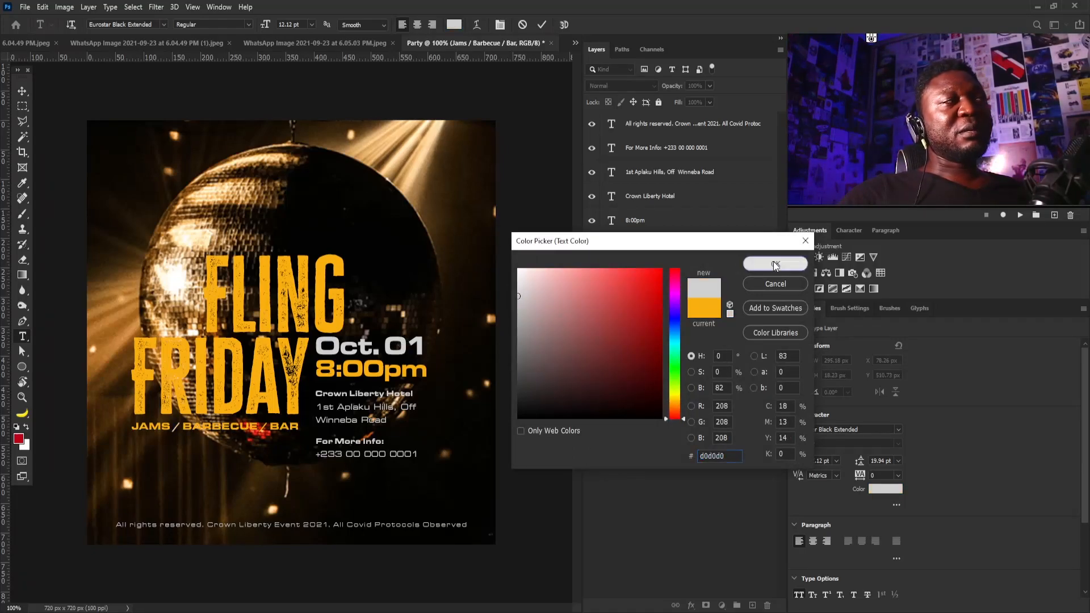
pyautogui.click(776, 264)
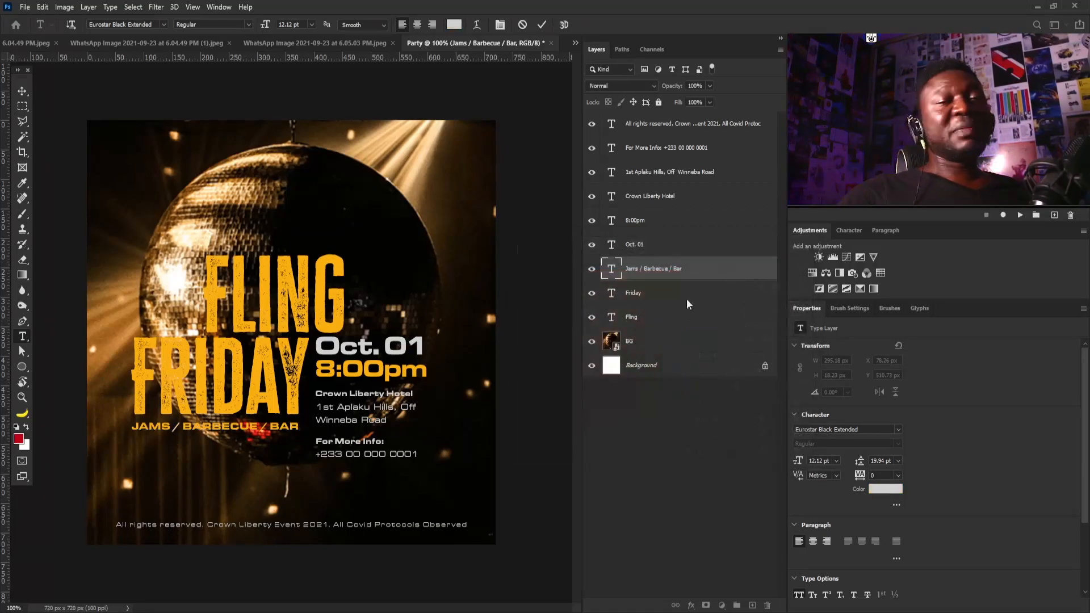
pyautogui.doubleClick(264, 425)
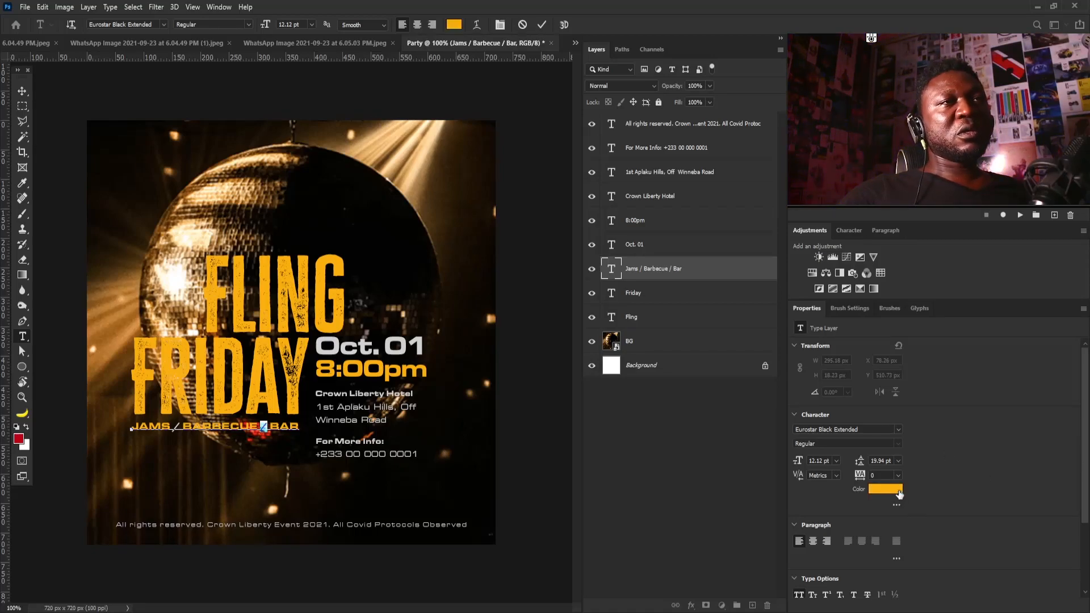
pyautogui.click(403, 350)
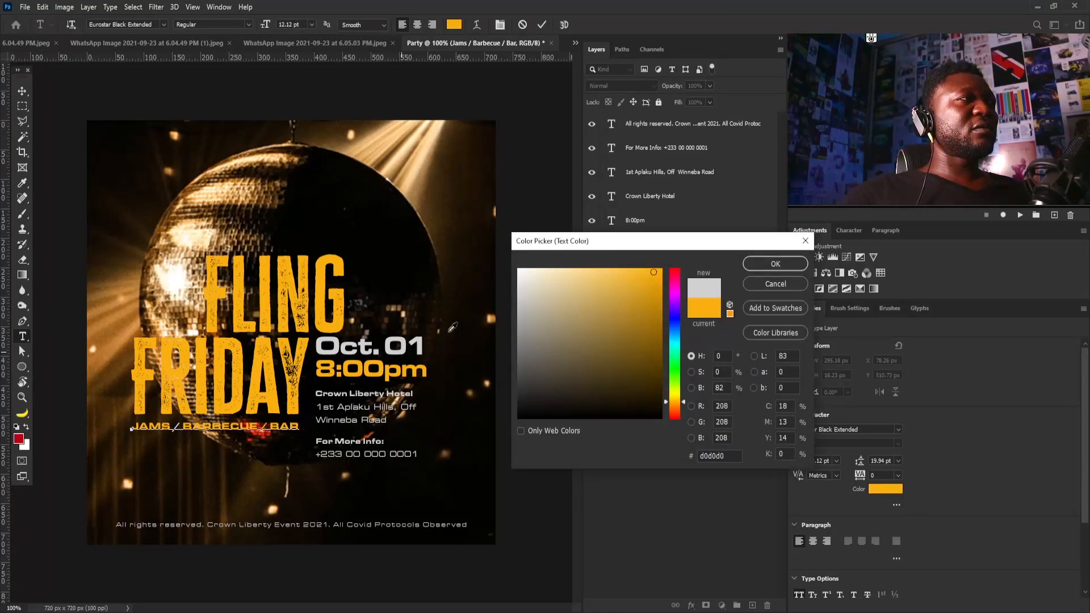
pyautogui.click(776, 264)
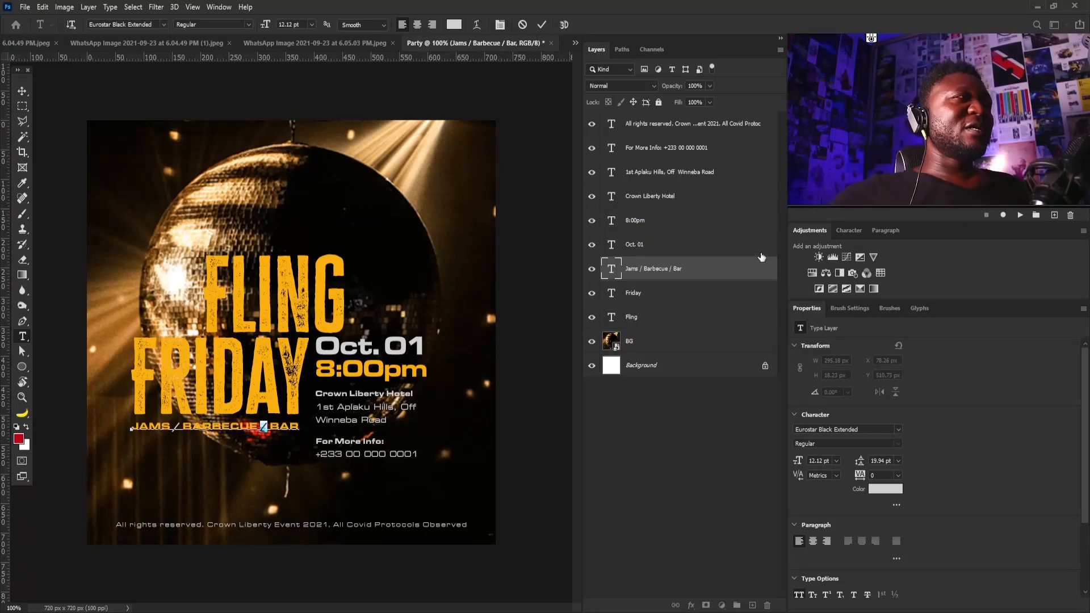
pyautogui.click(641, 324)
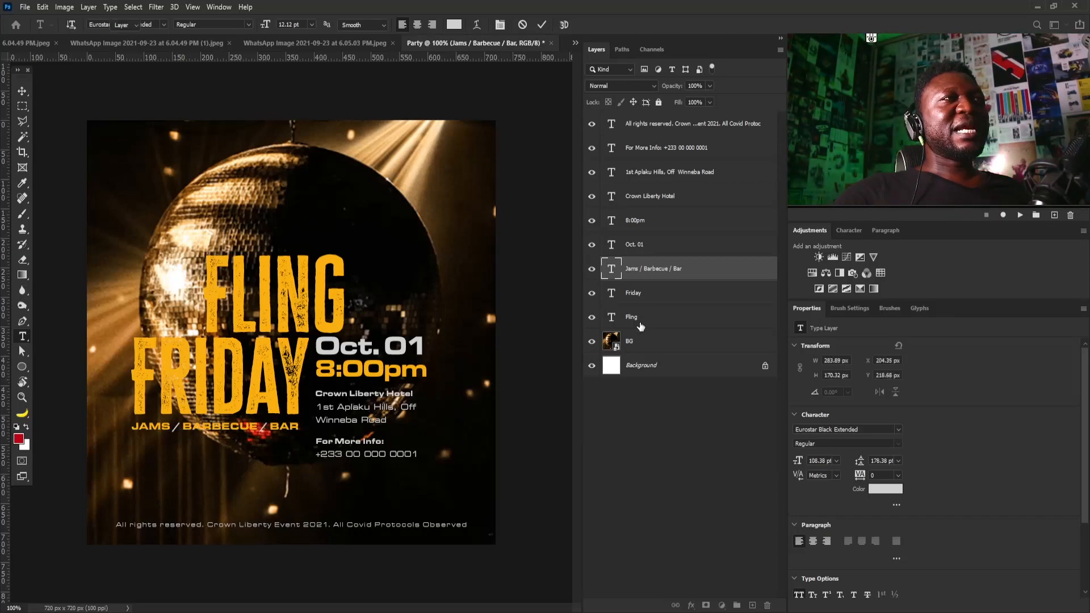
# - Skew the text layers from Fling through For More Info together to a -16.09° vertical slant and move them toward the flyer's lower right
pyautogui.keyDown('shift'); pyautogui.click(665, 149); pyautogui.keyUp('shift')
pyautogui.hotkey('ctrl', 't')
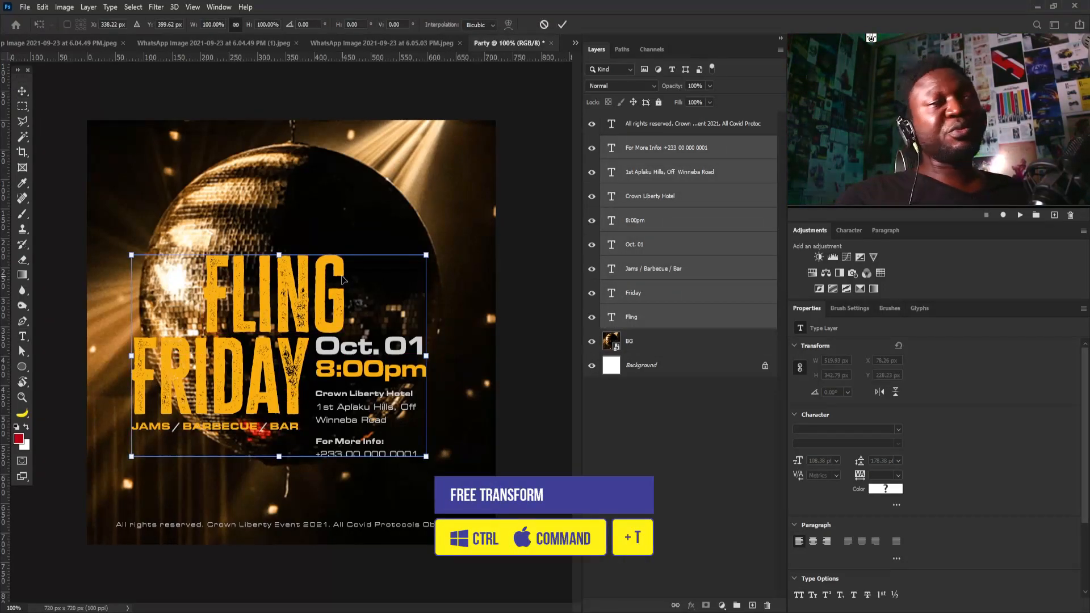
pyautogui.rightClick(362, 315)
pyautogui.click(414, 359)
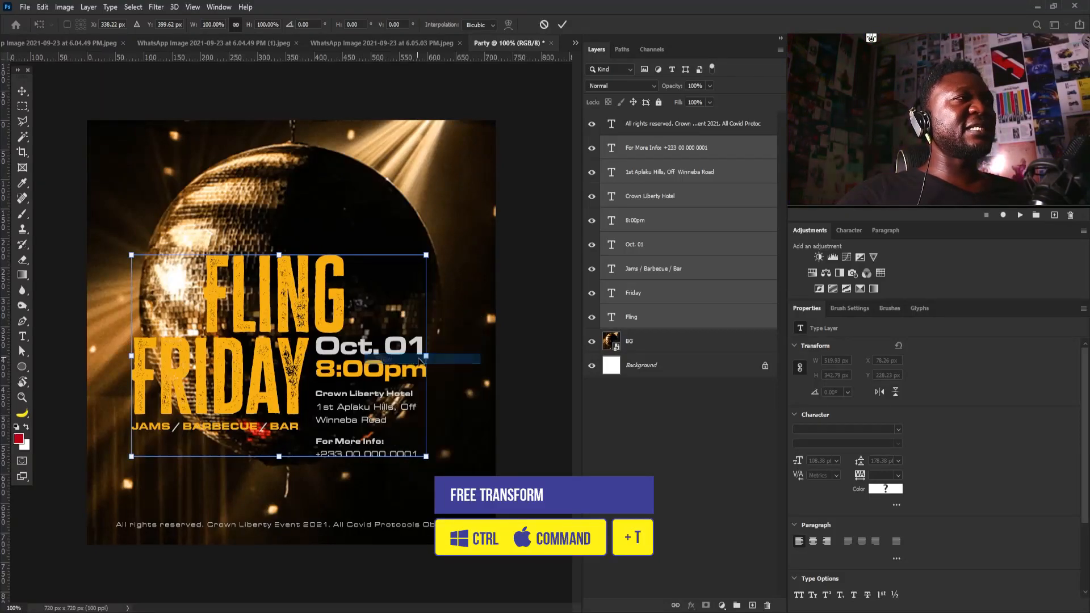
pyautogui.moveTo(426, 359); pyautogui.dragTo(413, 265)
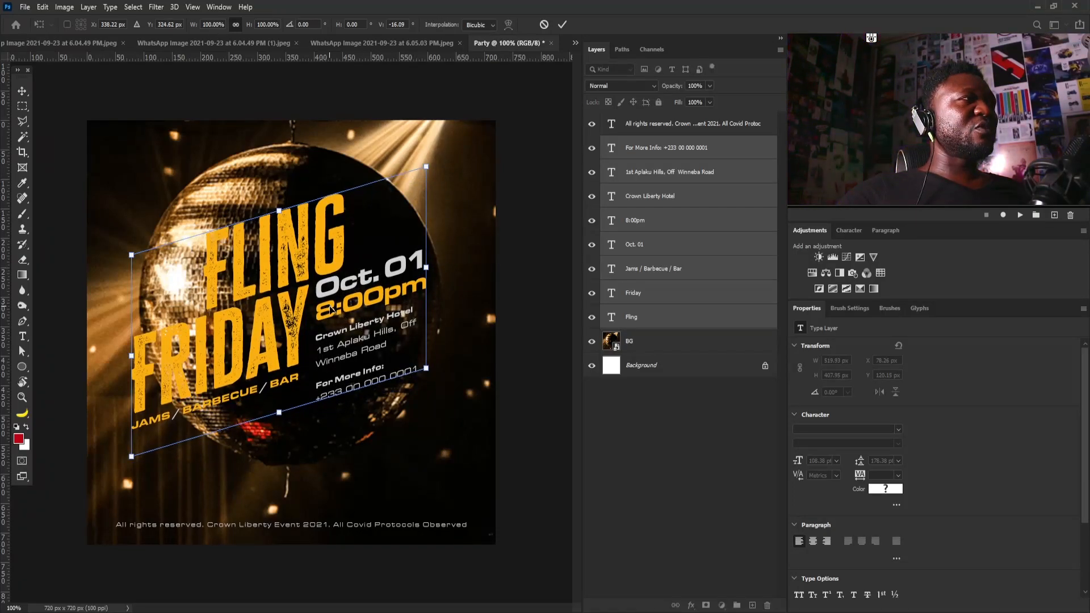
pyautogui.moveTo(331, 308); pyautogui.dragTo(367, 375)
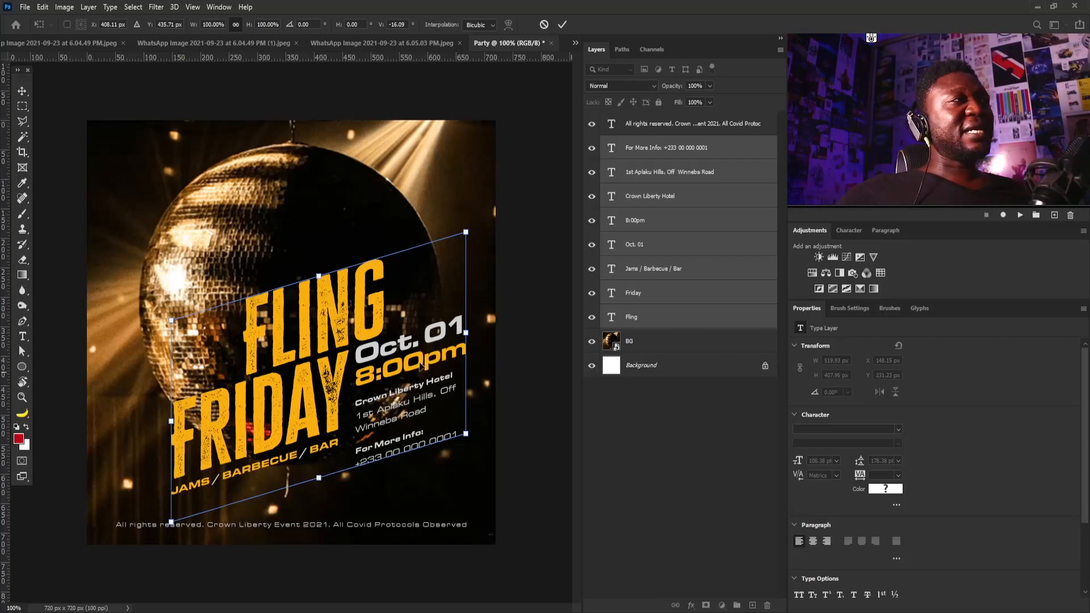
# - Scale the slanted text block down to about 96% and apply the transformation
pyautogui.rightClick(386, 351)
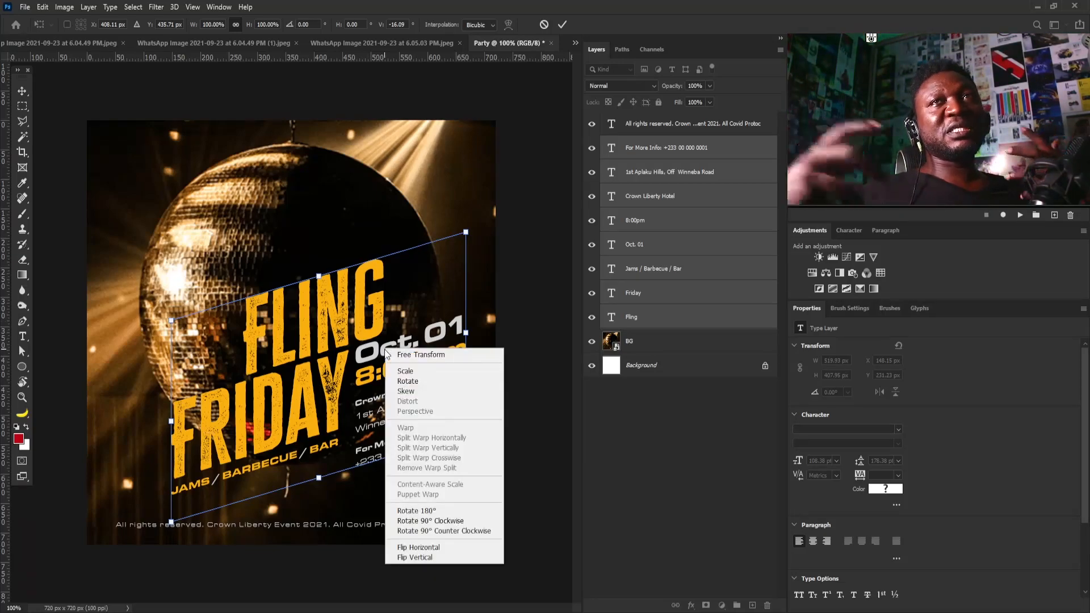
pyautogui.click(430, 370)
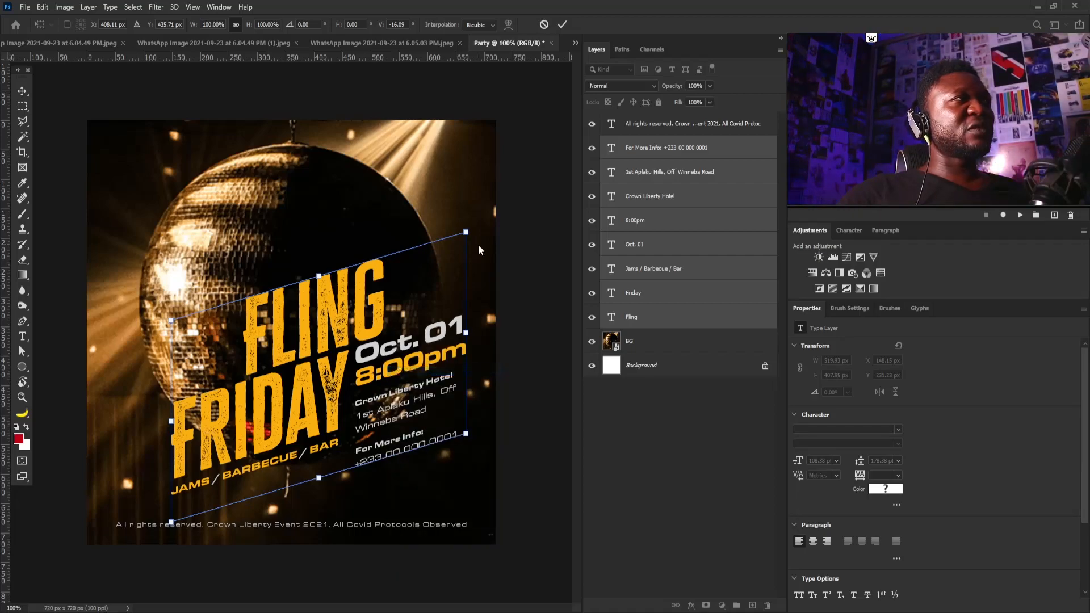
pyautogui.moveTo(460, 240); pyautogui.dragTo(459, 241)
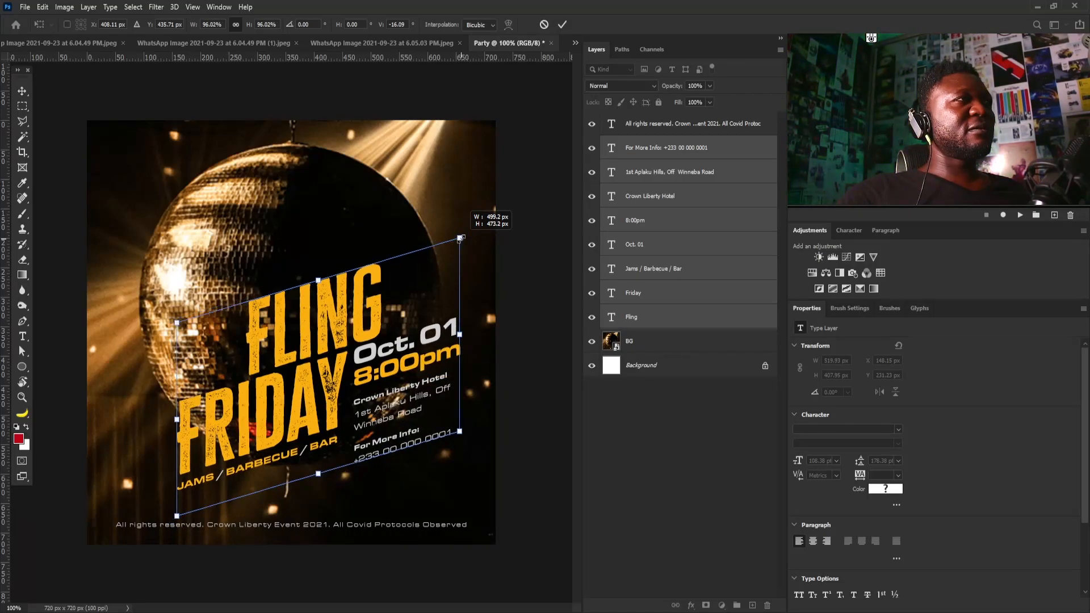
pyautogui.press('Return')
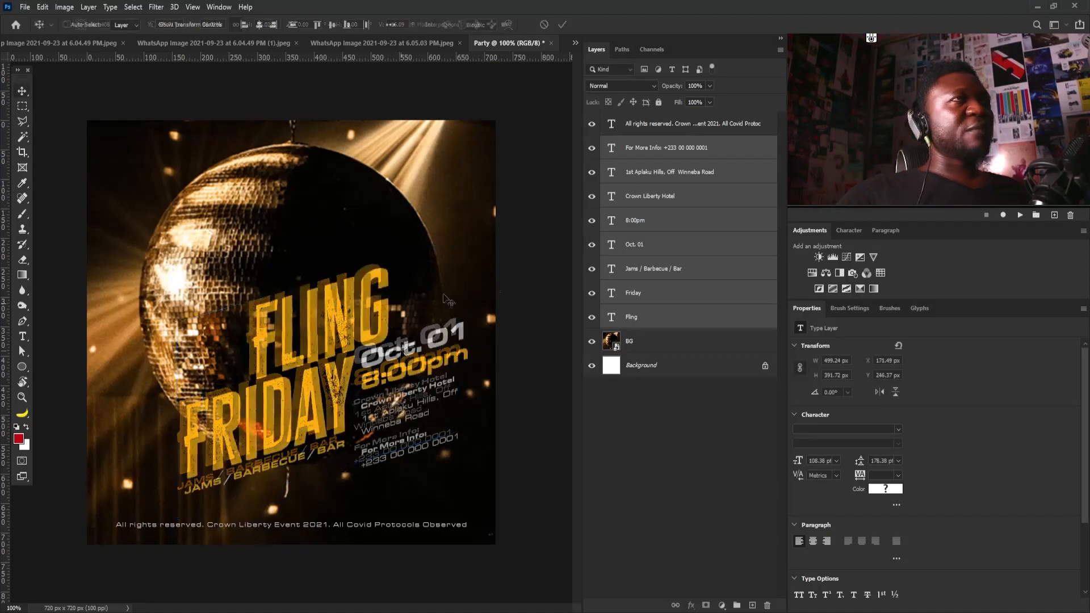
# - Add a Hue/Saturation adjustment above all layers with Saturation set to +43
pyautogui.click(663, 130)
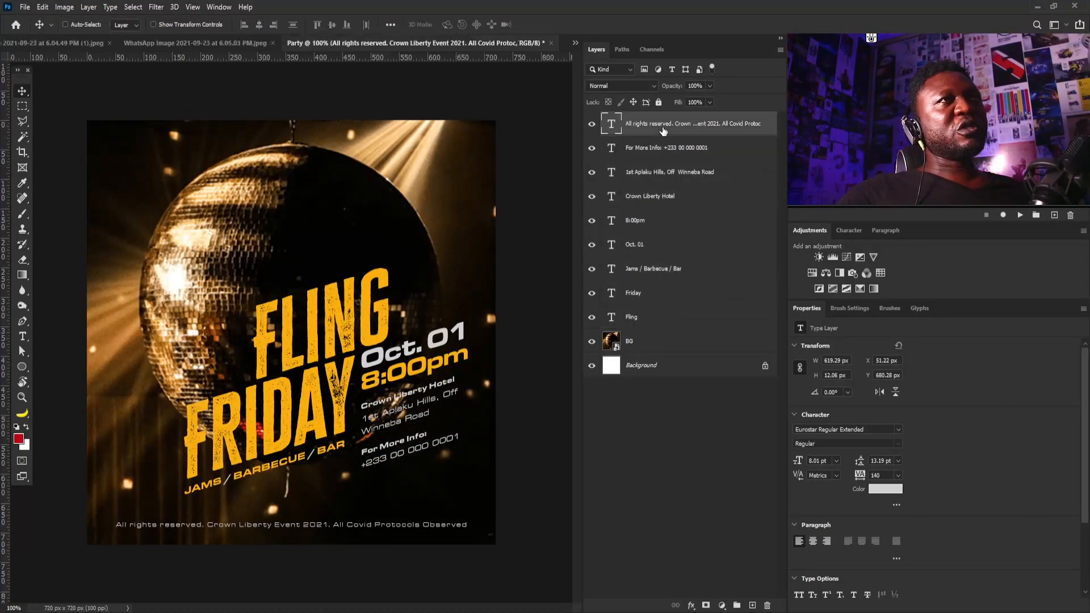
pyautogui.click(811, 272)
pyautogui.moveTo(937, 416); pyautogui.dragTo(991, 414)
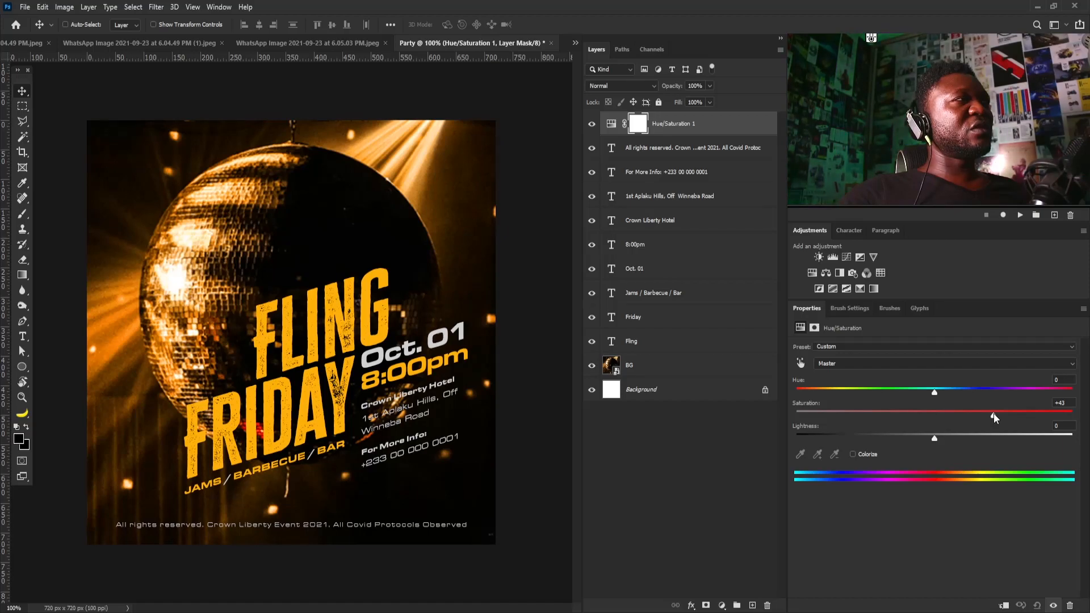
# - Copy the part of the BG layer inside the canvas to a new 720 x 720 px layer
pyautogui.click(649, 363)
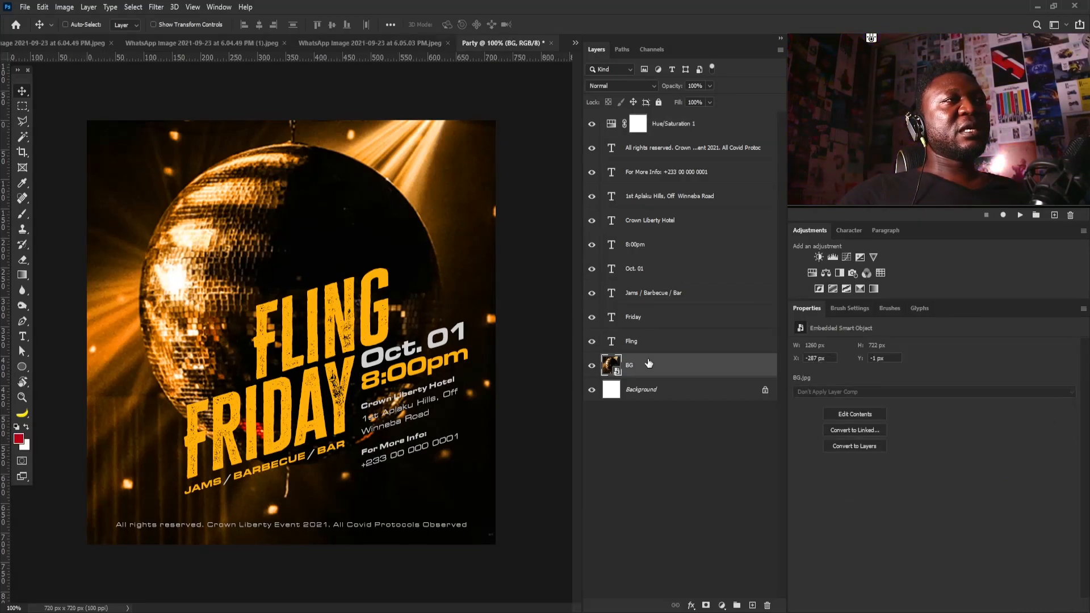
pyautogui.press('m')
pyautogui.moveTo(93, 102); pyautogui.dragTo(510, 553)
pyautogui.hotkey('ctrl', 'j')
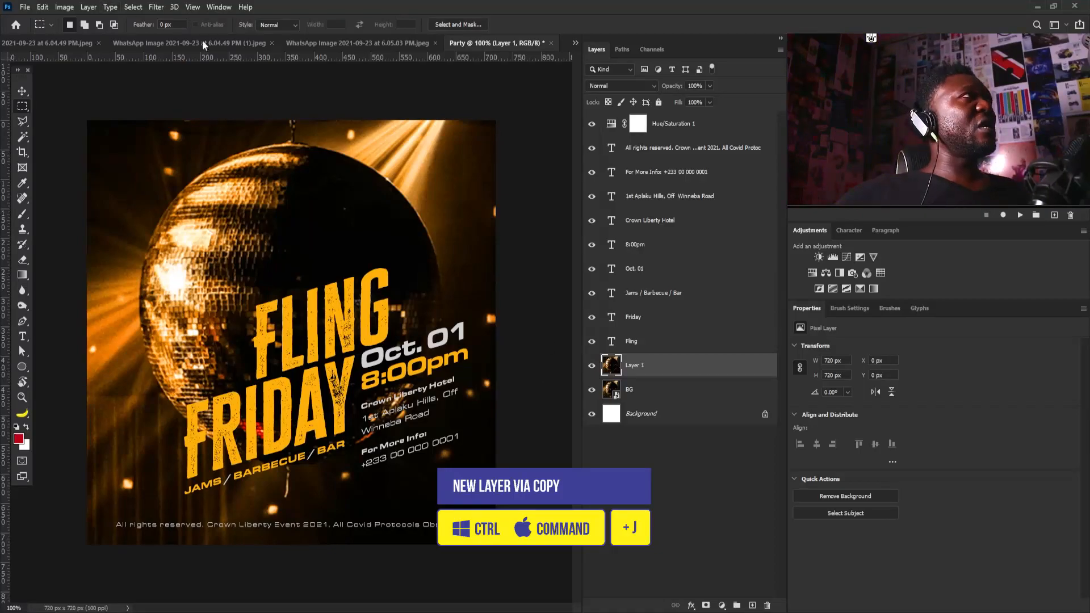
# - Apply a Gaussian Blur with a 3.0 pixel radius to the copied background layer
pyautogui.click(157, 8)
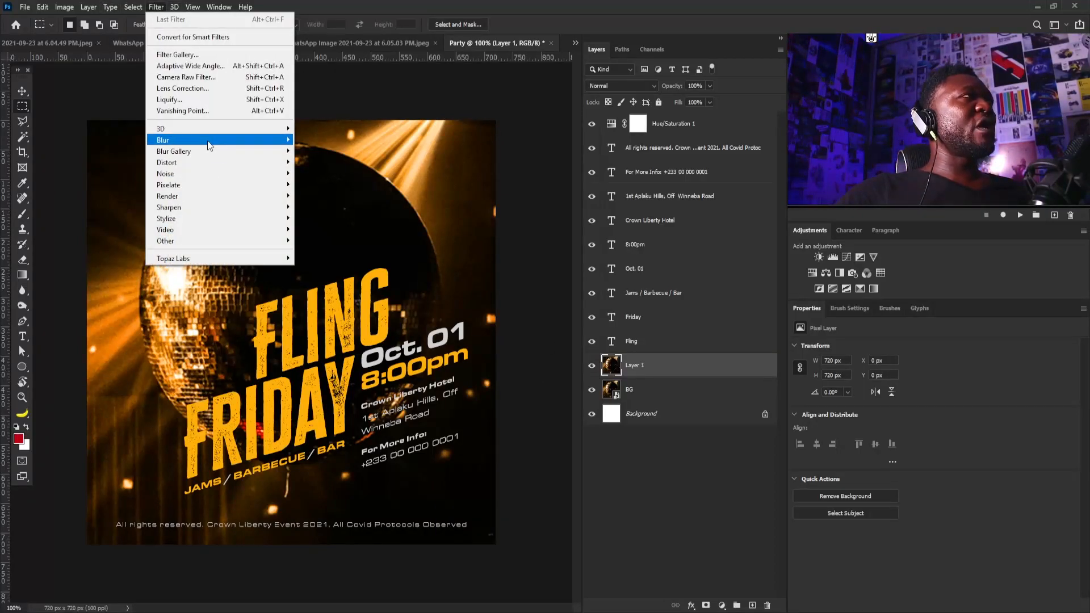
pyautogui.moveTo(207, 141)
pyautogui.click(328, 185)
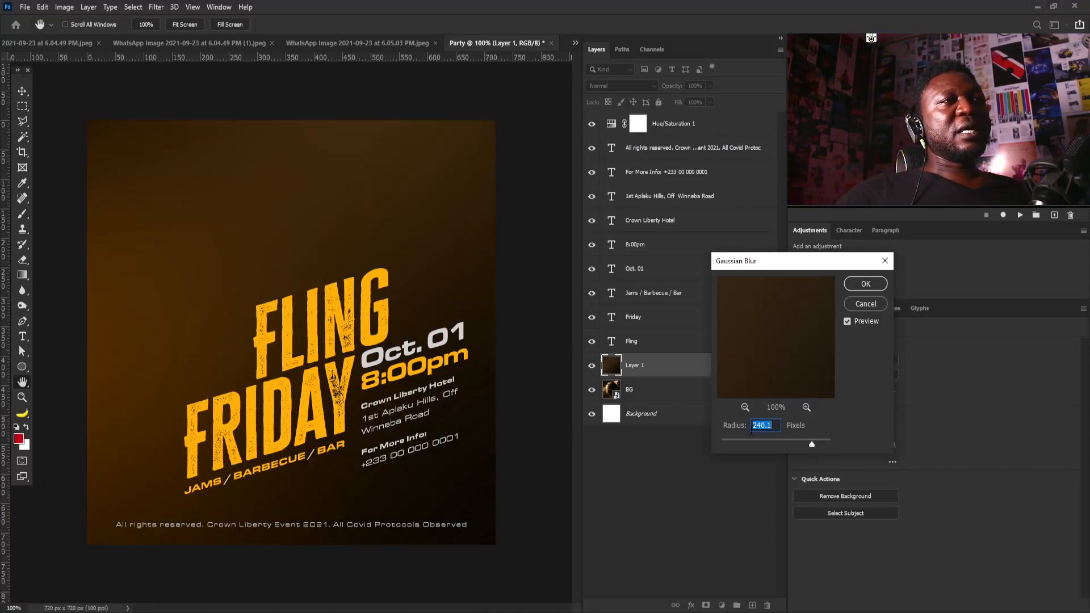
pyautogui.moveTo(812, 444); pyautogui.dragTo(734, 437)
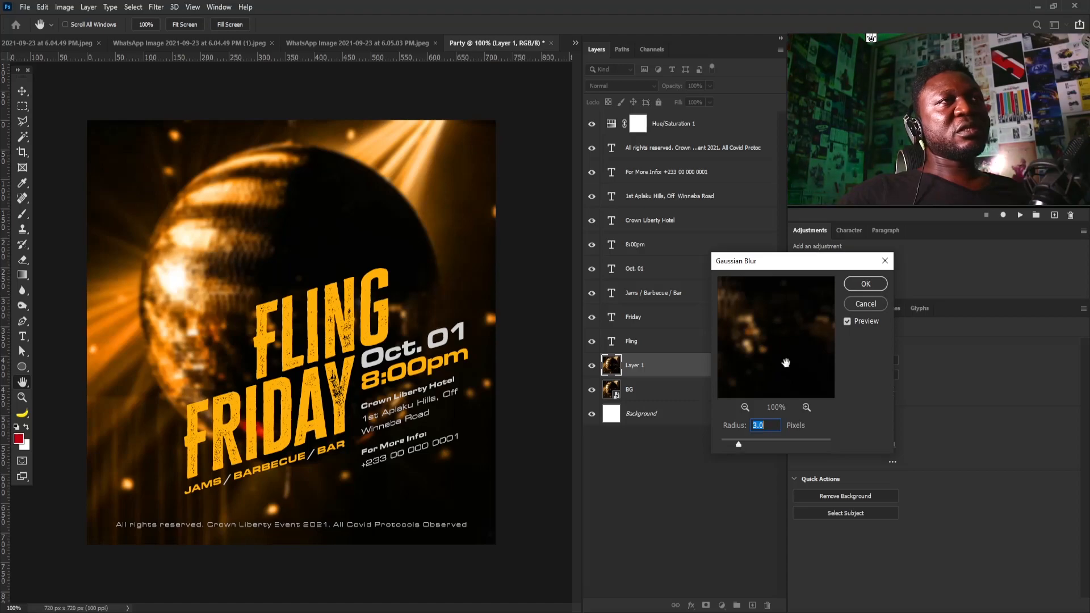
pyautogui.click(864, 284)
pyautogui.press('m')
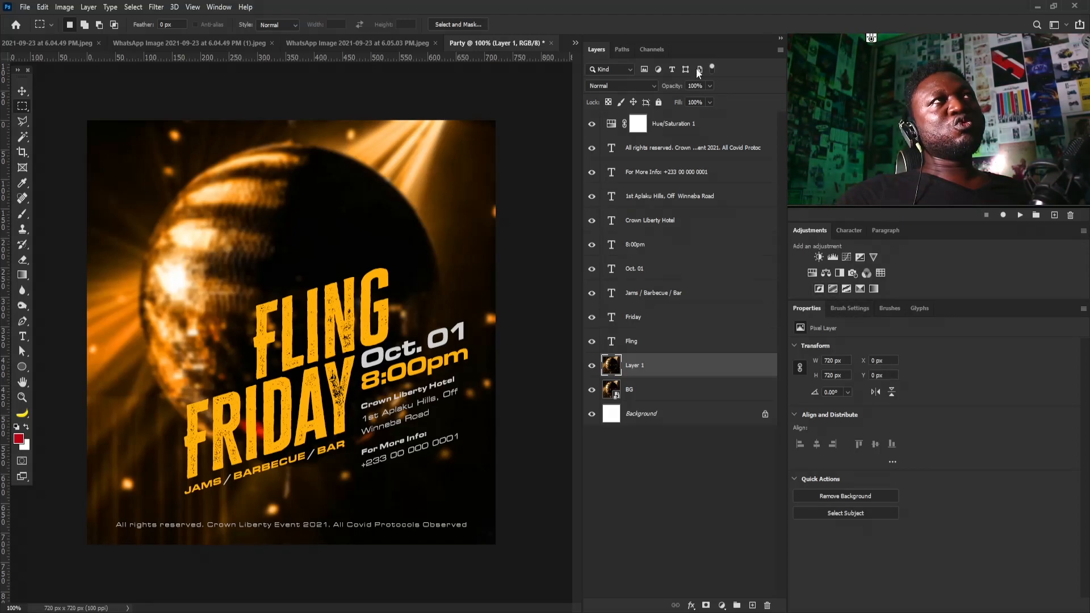
# - Set the blurred background copy to Screen blending at 46% opacity
pyautogui.click(650, 85)
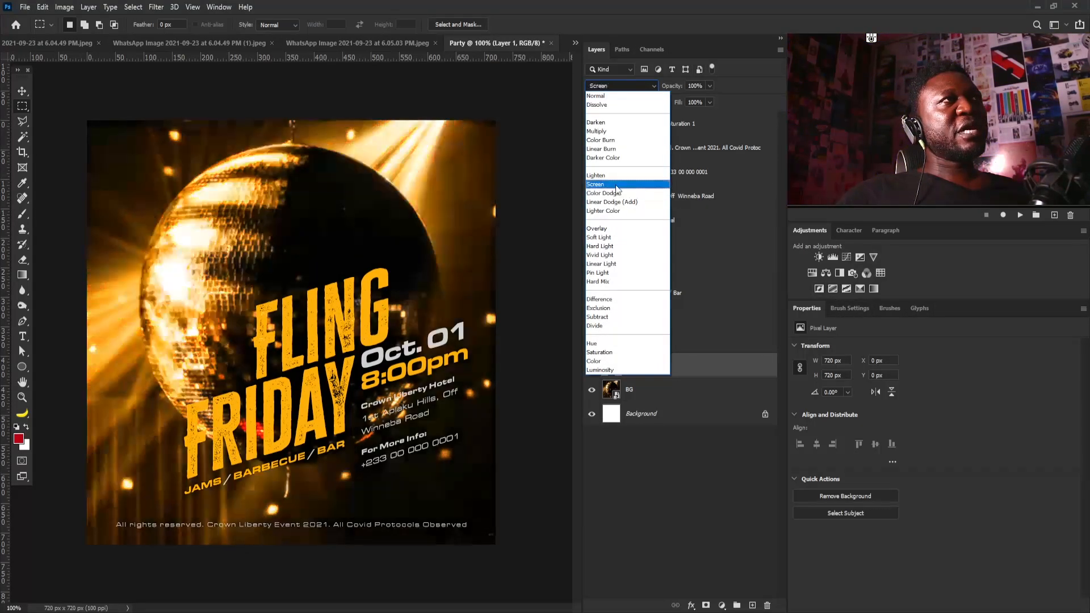
pyautogui.click(616, 185)
pyautogui.click(709, 85)
pyautogui.moveTo(712, 99); pyautogui.dragTo(685, 101)
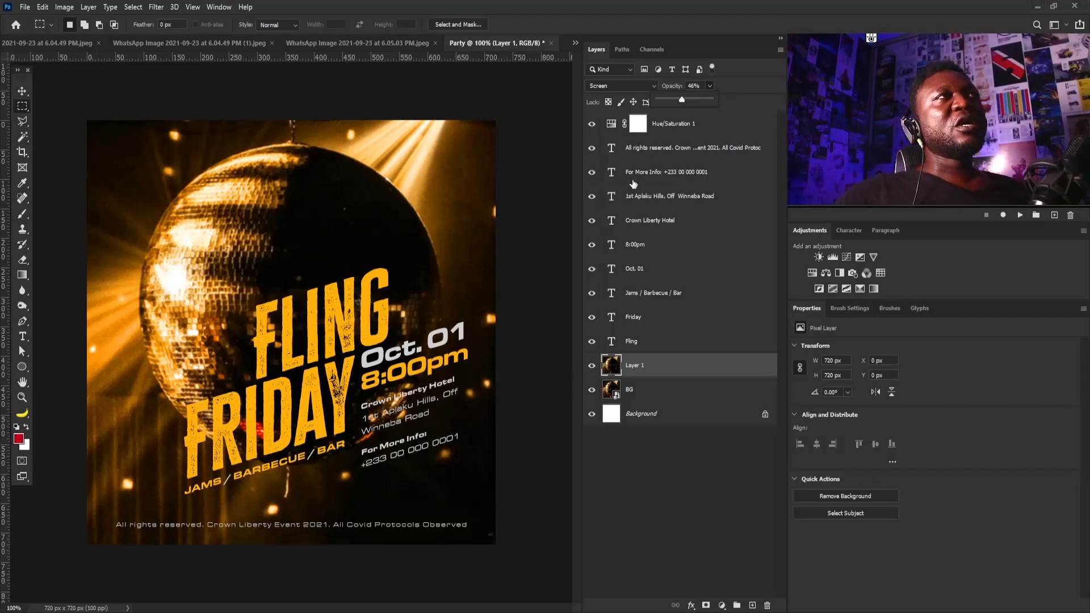
pyautogui.click(372, 238)
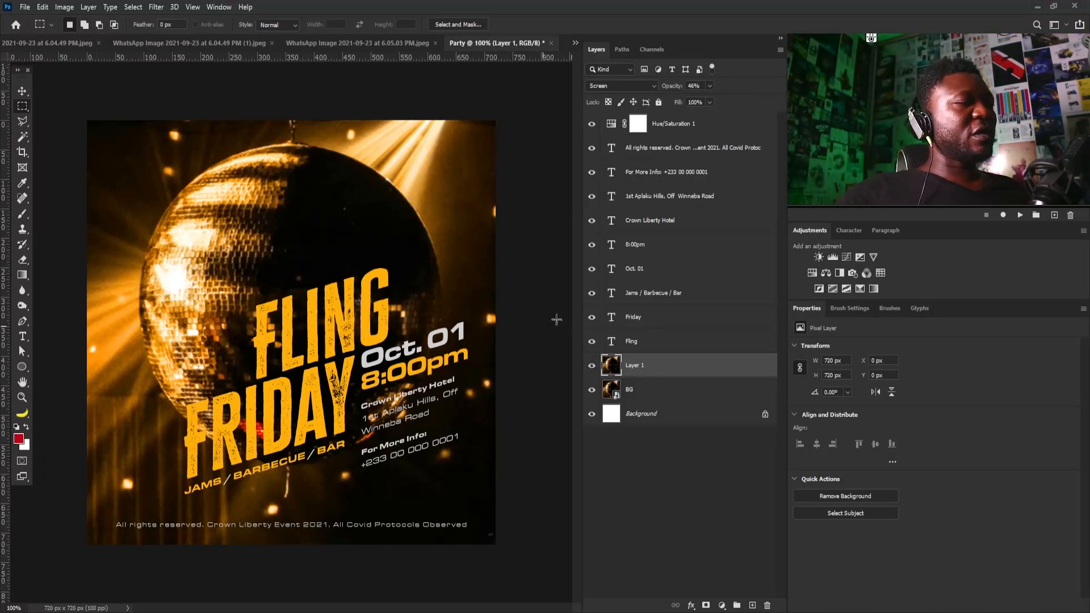
# - Move the date, time, venue, address and For More Info texts together slightly down beside the FRIDAY title
pyautogui.press('v')
pyautogui.click(636, 206)
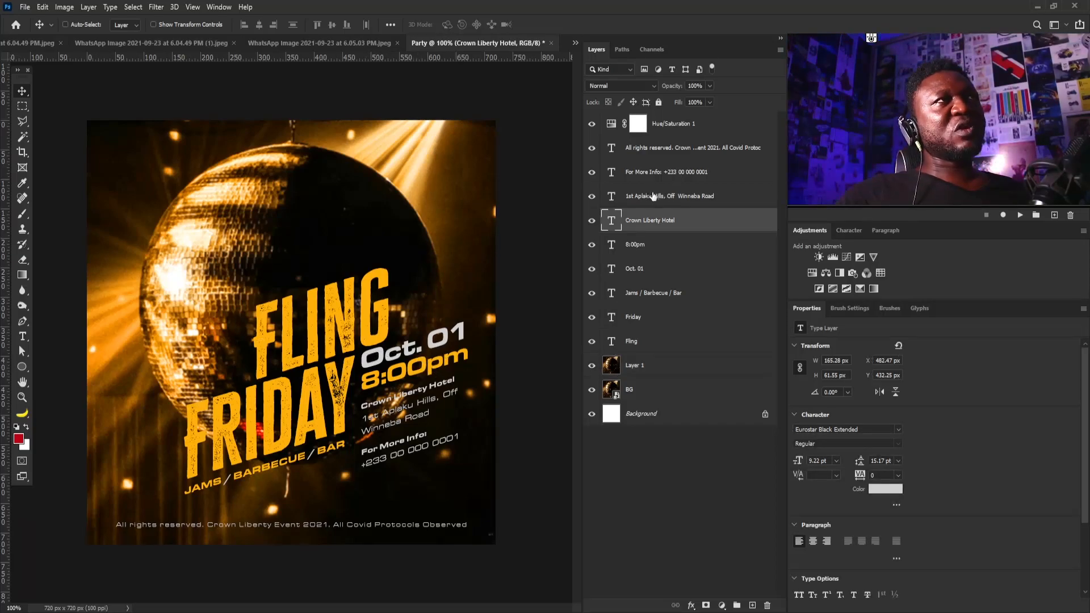
pyautogui.keyDown('shift'); pyautogui.click(636, 268); pyautogui.keyUp('shift')
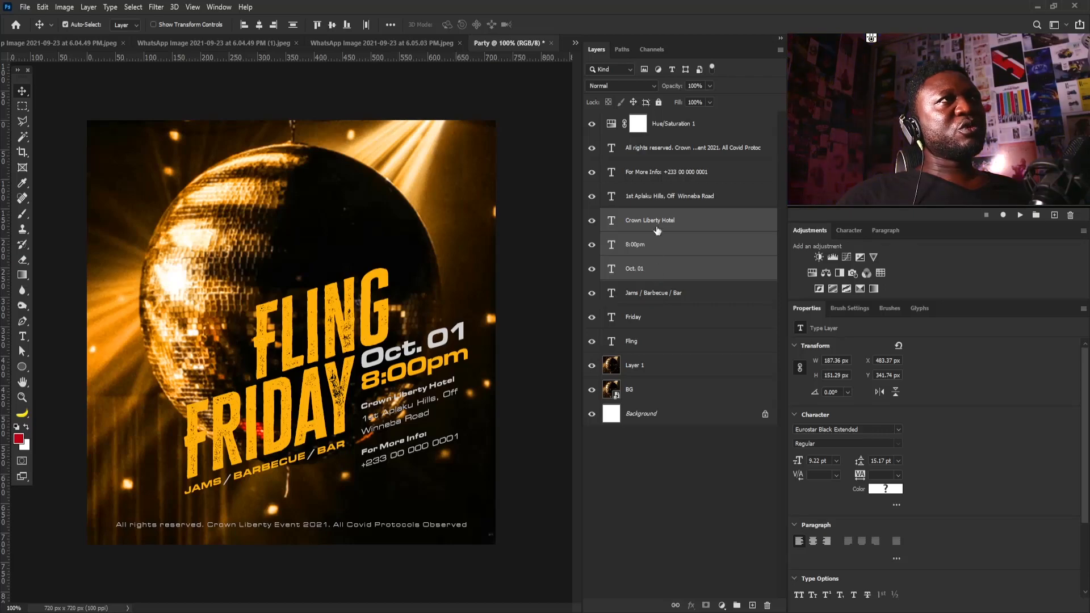
pyautogui.keyDown('shift'); pyautogui.click(662, 196); pyautogui.keyUp('shift')
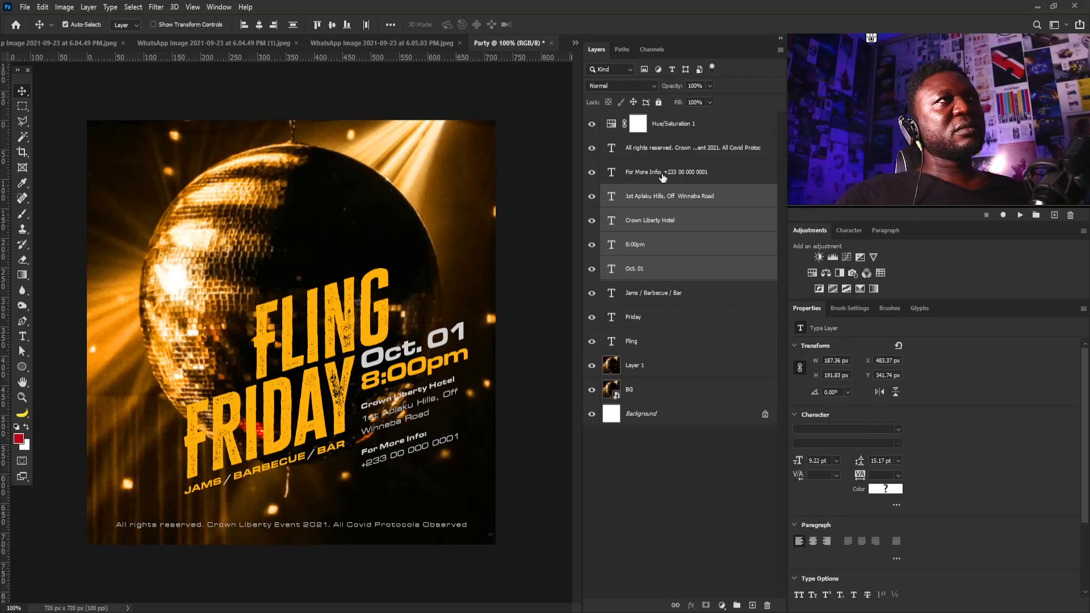
pyautogui.moveTo(397, 358); pyautogui.dragTo(397, 376)
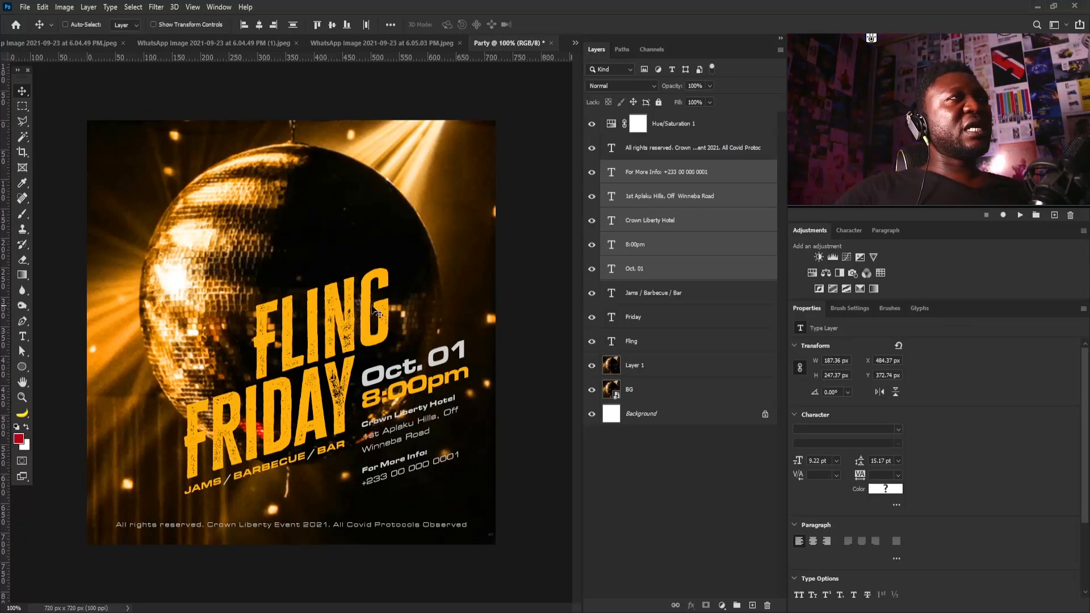
# - Duplicate the BG layer, place the copy above Layer 1, and shift it left until its dark area with light specks fills the canvas middle
pyautogui.click(648, 363)
pyautogui.click(642, 389)
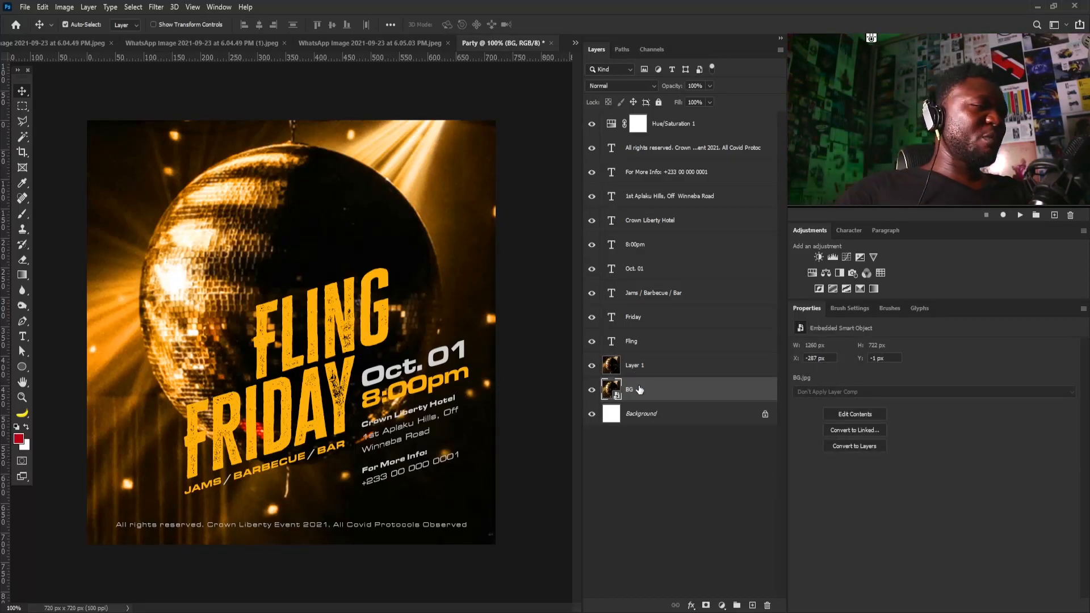
pyautogui.hotkey('ctrl', 'j')
pyautogui.moveTo(641, 390)
pyautogui.mouseDown()
pyautogui.moveTo(649, 359)
pyautogui.moveTo(641, 370)
pyautogui.mouseUp()
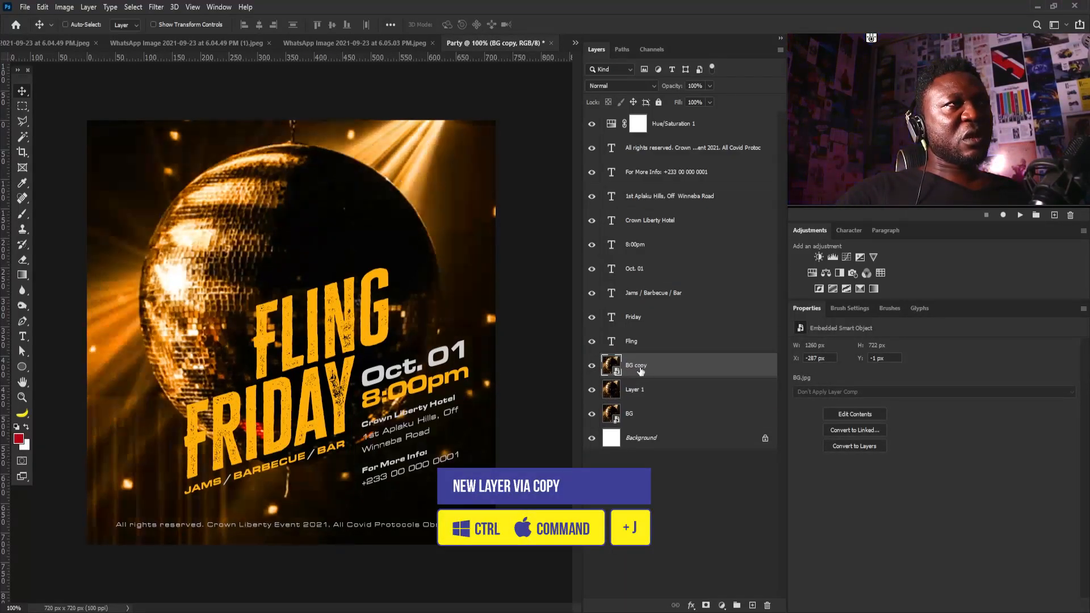
pyautogui.moveTo(507, 361); pyautogui.dragTo(258, 335)
# - Copy a 316 x 571 px rectangle of the dark, light-specked area to a new layer and delete the BG copy layer
pyautogui.click(22, 106)
pyautogui.moveTo(244, 121); pyautogui.dragTo(423, 455)
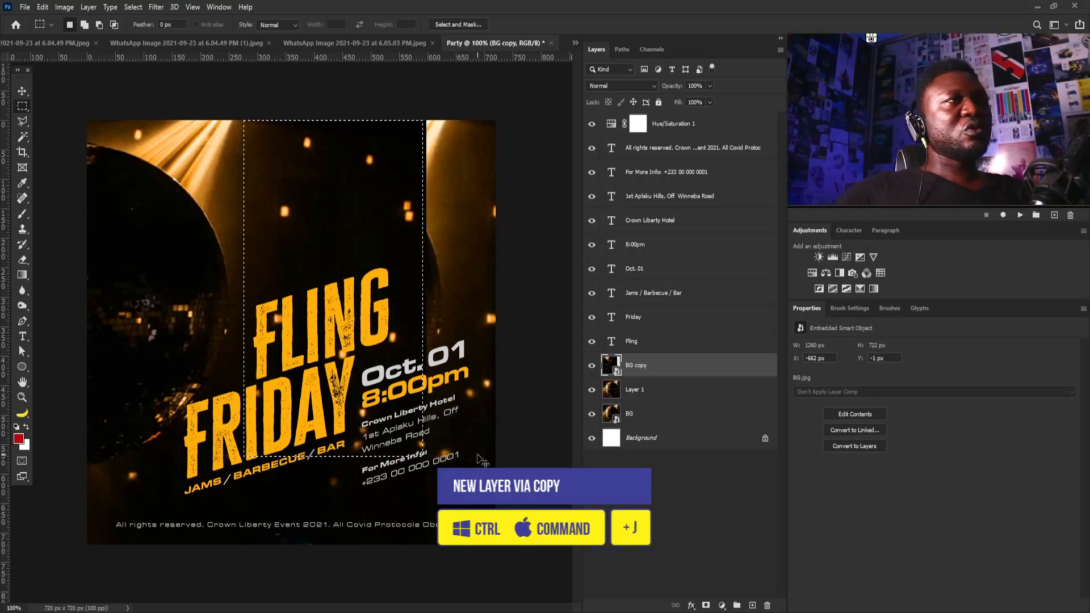
pyautogui.hotkey('ctrl', 'j')
pyautogui.moveTo(646, 395); pyautogui.dragTo(767, 605)
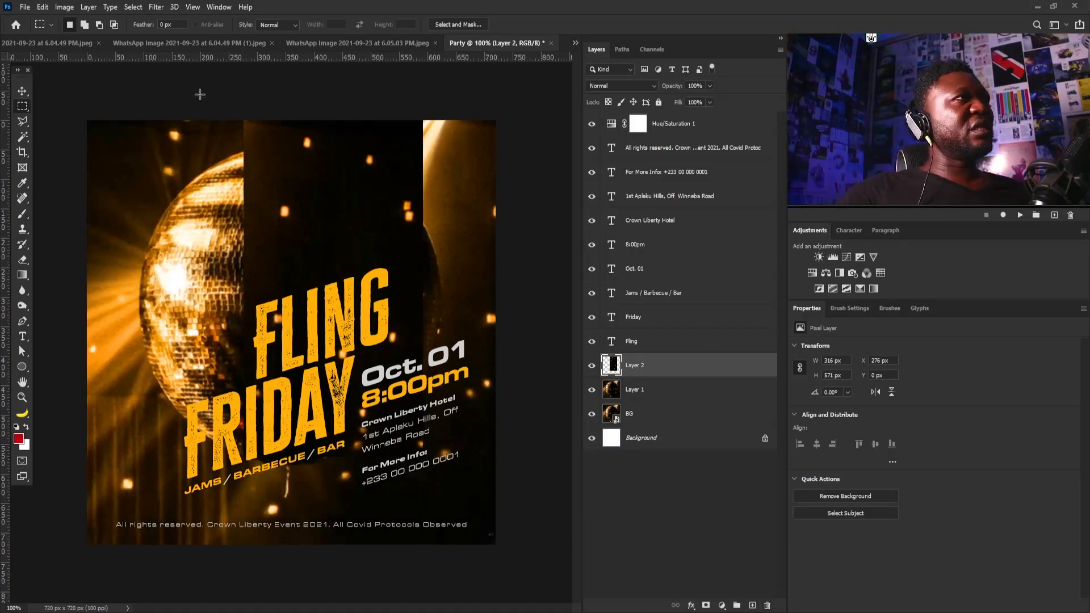
# - Apply a Field Blur of 30 px with 51% Light Bokeh to the light-specks layer
pyautogui.click(156, 7)
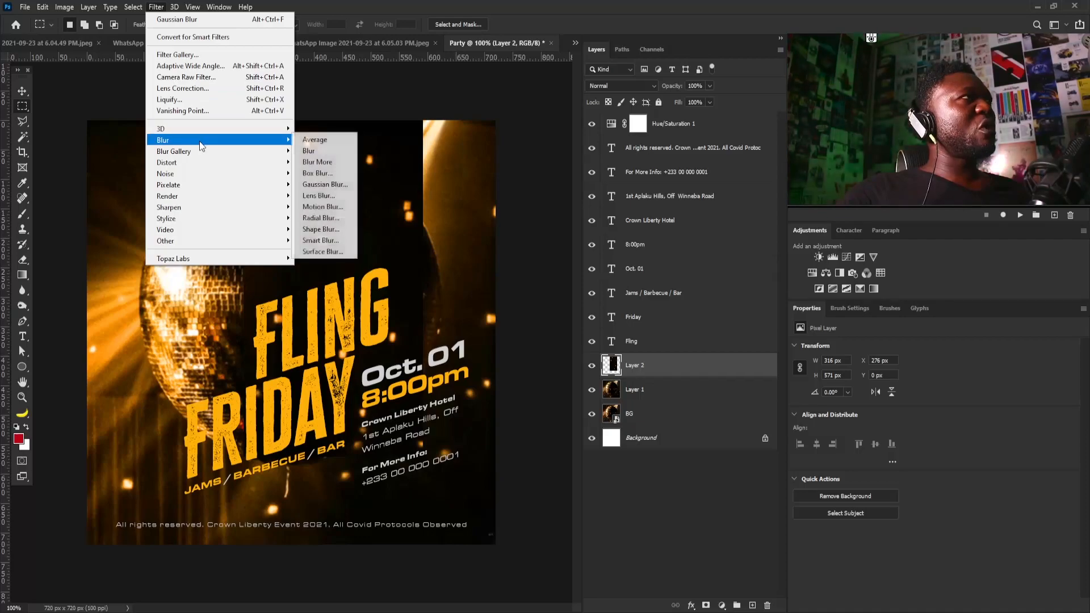
pyautogui.moveTo(210, 151)
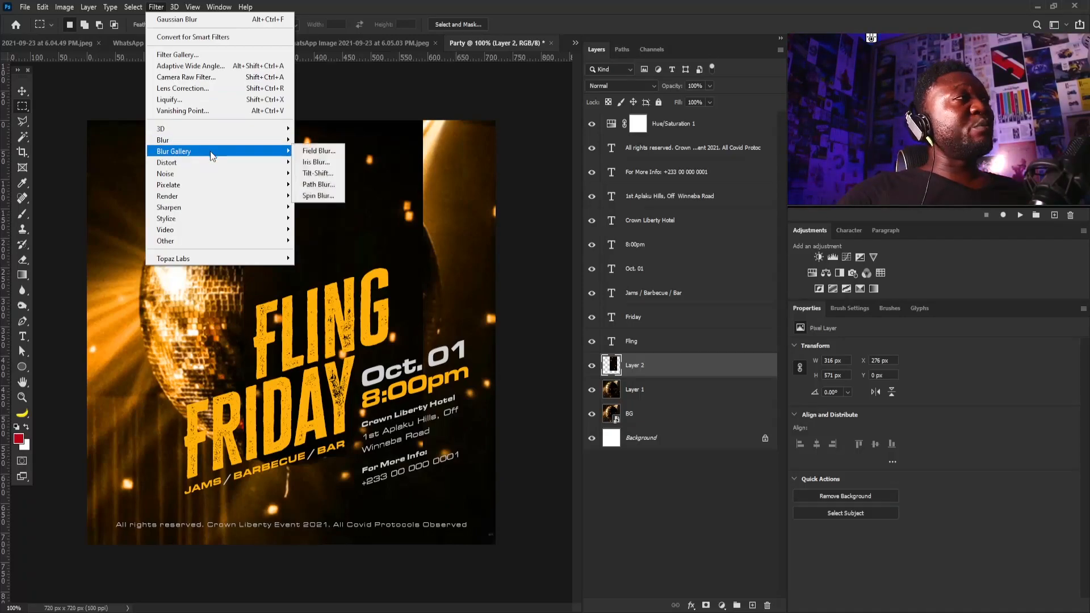
pyautogui.click(326, 151)
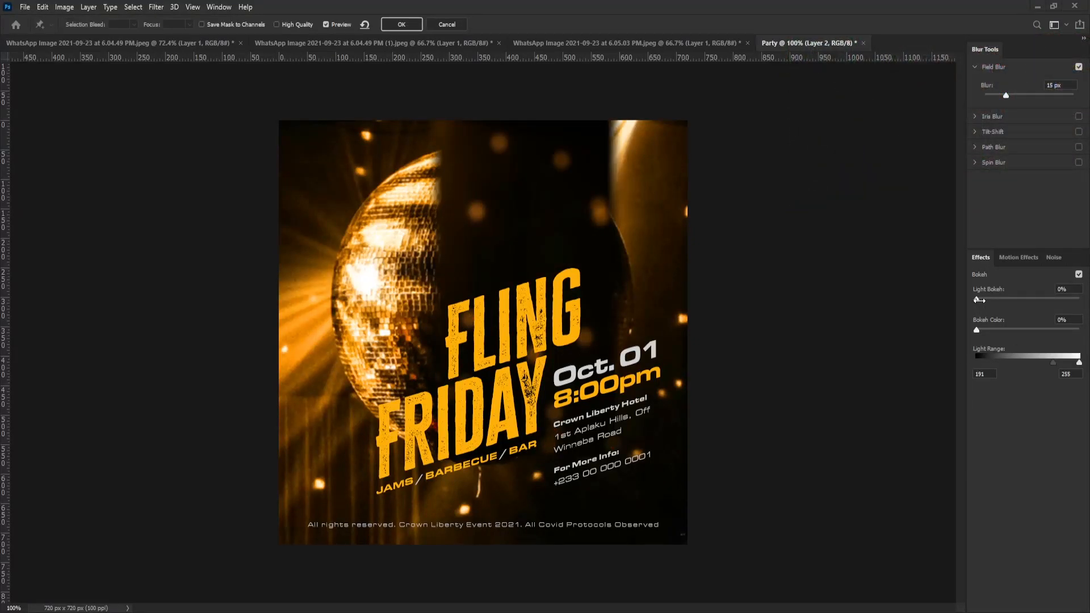
pyautogui.moveTo(981, 299); pyautogui.dragTo(1029, 299)
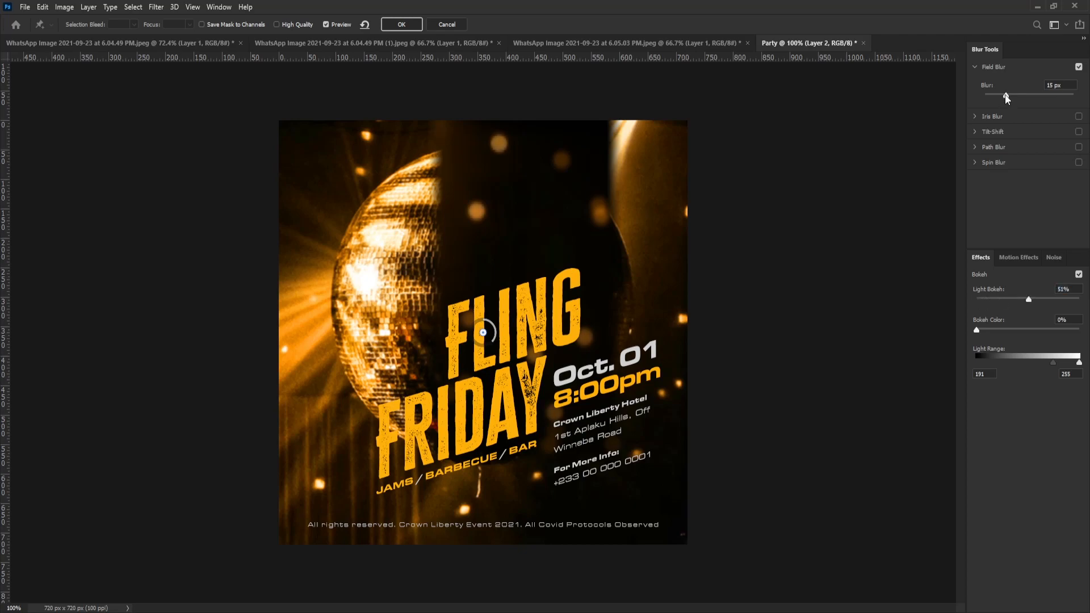
pyautogui.moveTo(1006, 96); pyautogui.dragTo(1015, 96)
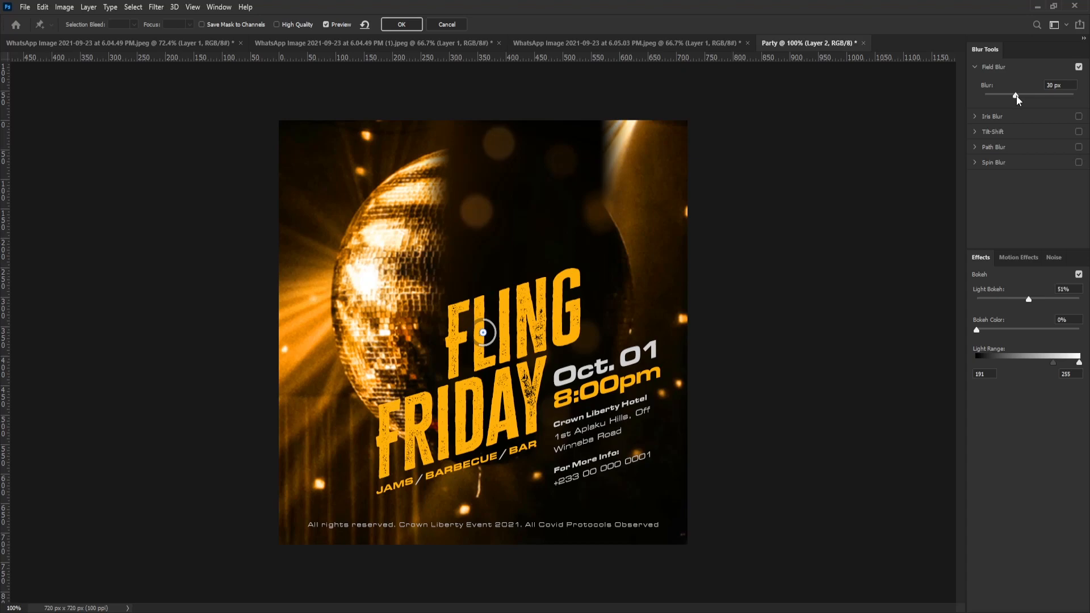
pyautogui.click(1015, 97)
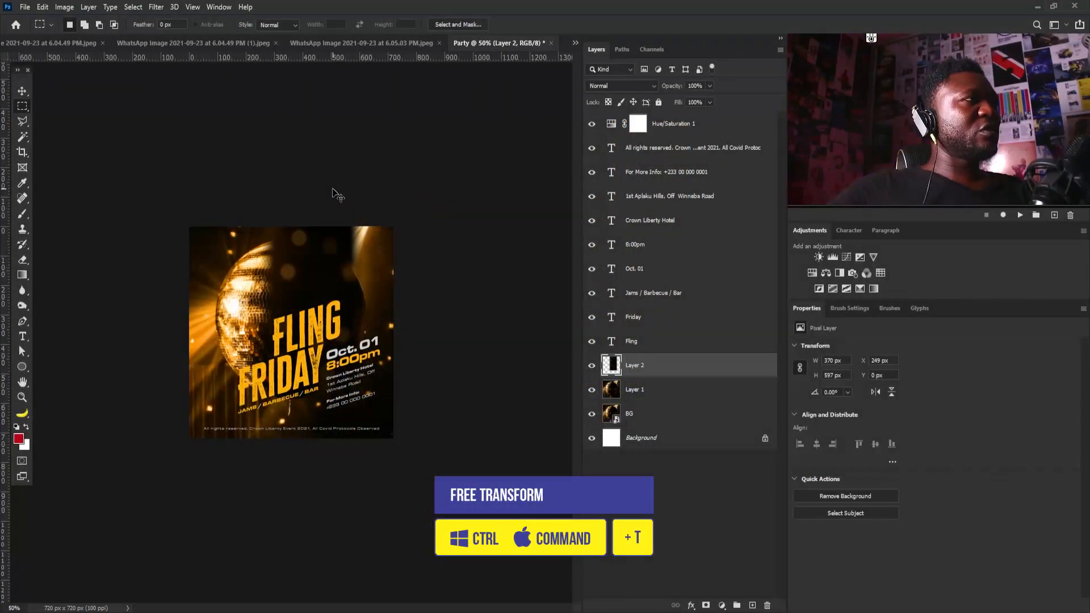
# - Enlarge the blurred light-specks layer to about 981 x 1583 px and position it so it covers the whole flyer
pyautogui.hotkey('ctrl', 't')
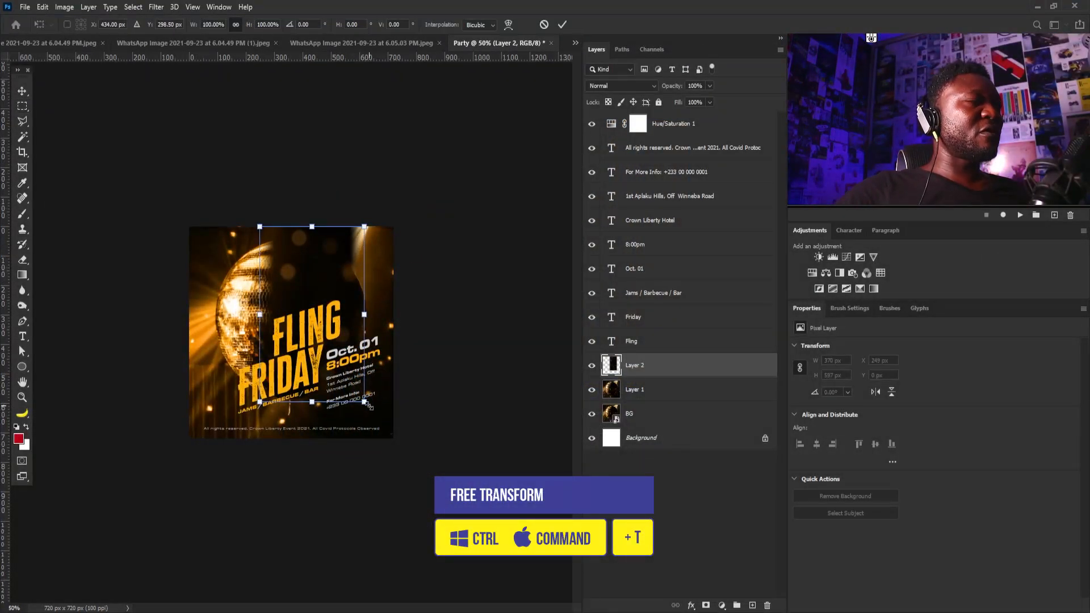
pyautogui.moveTo(378, 409); pyautogui.dragTo(451, 547)
pyautogui.moveTo(348, 328); pyautogui.dragTo(314, 302)
pyautogui.press('Return')
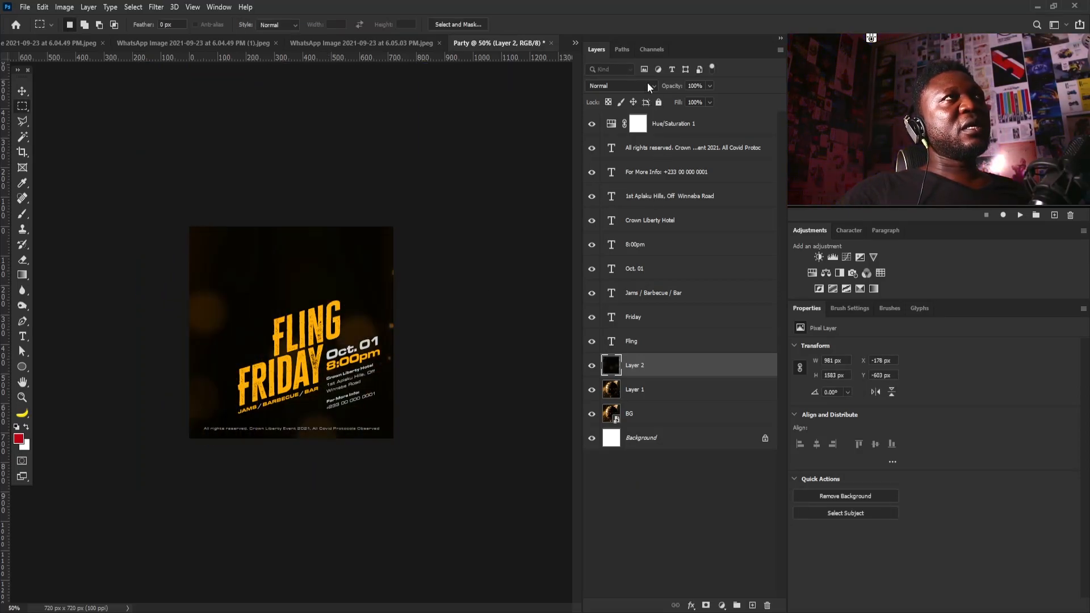
# - Set the blurred light-specks layer's blend mode to Screen and reposition it over the flyer
pyautogui.click(645, 87)
pyautogui.click(612, 181)
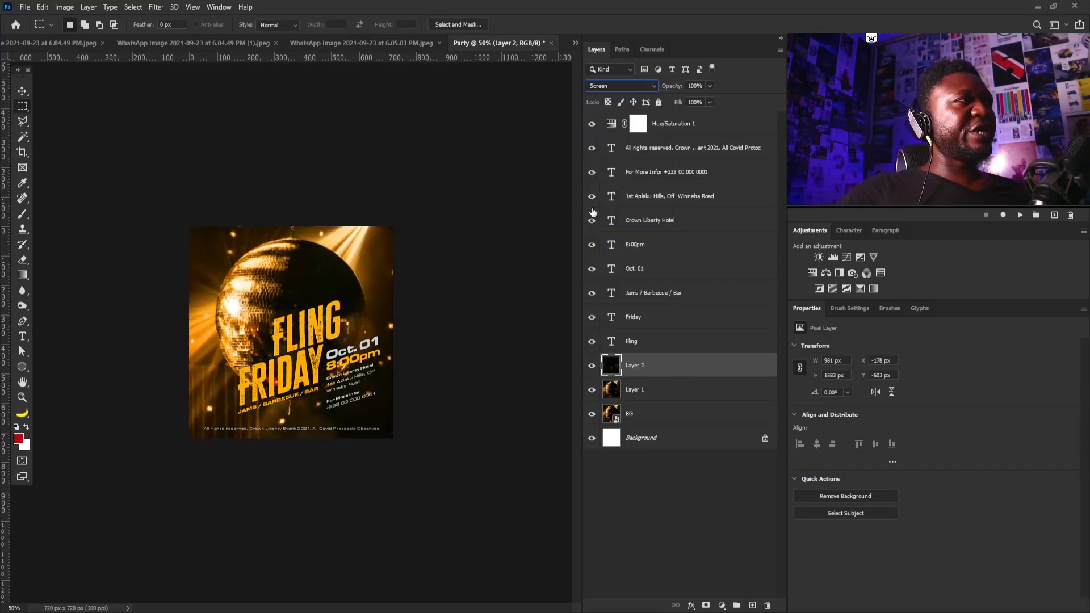
pyautogui.moveTo(254, 274); pyautogui.dragTo(276, 293)
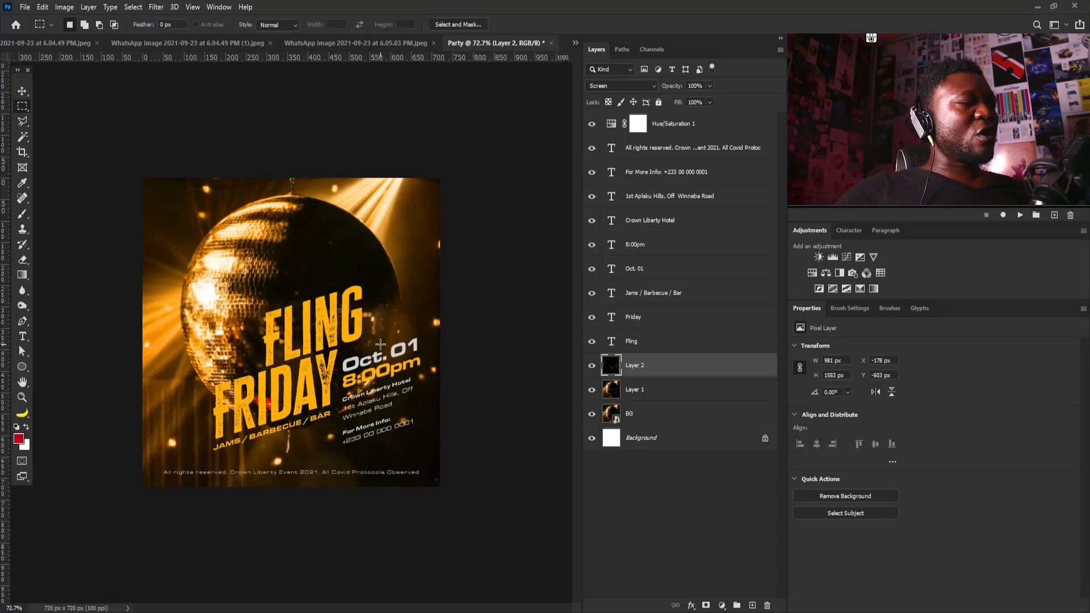
pyautogui.press('v')
pyautogui.moveTo(429, 340); pyautogui.dragTo(336, 345)
# - Duplicate the light-specks layer twice and transform the topmost copy so its bokeh falls differently across the flyer
pyautogui.hotkey('ctrl', 'j')
pyautogui.hotkey('ctrl', 'j')
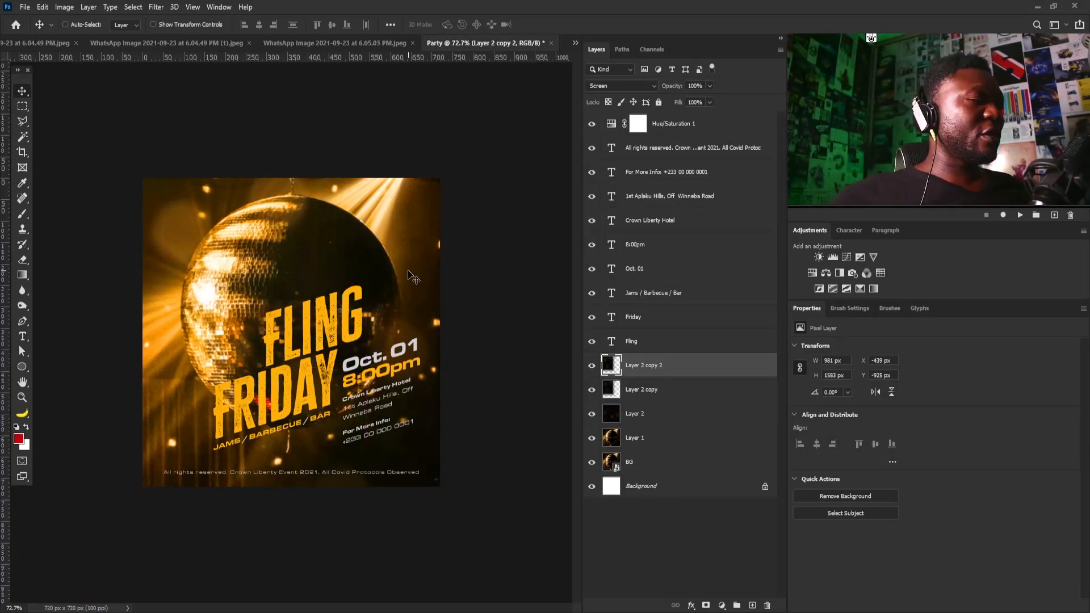
pyautogui.hotkey('ctrl', 't')
pyautogui.moveTo(428, 243); pyautogui.dragTo(413, 352)
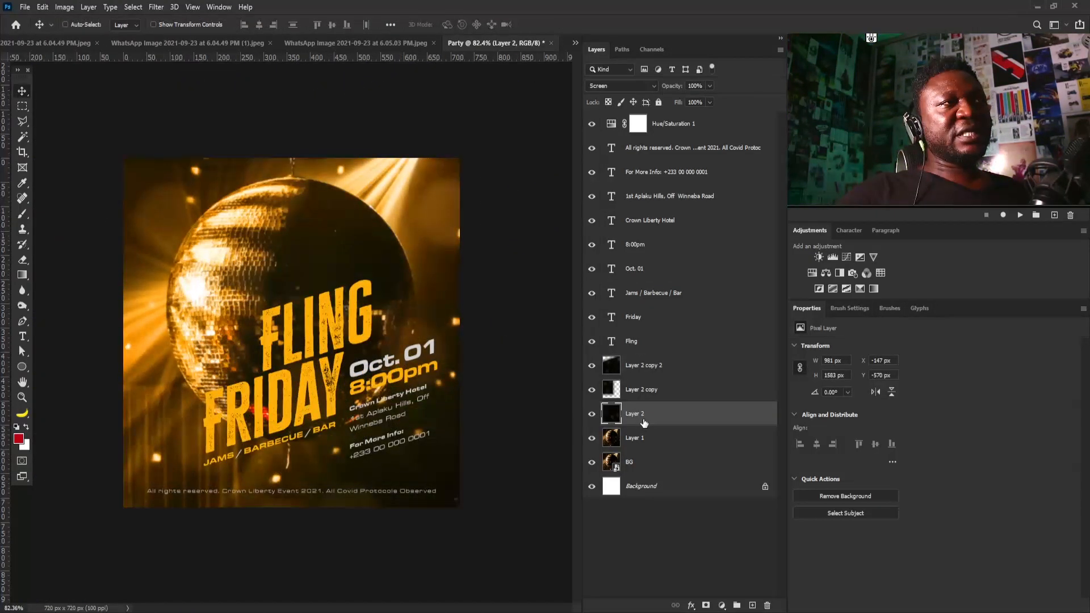
# - Add a new layer directly above Layer 1 and set the Brush tool's foreground colour to black
pyautogui.click(643, 439)
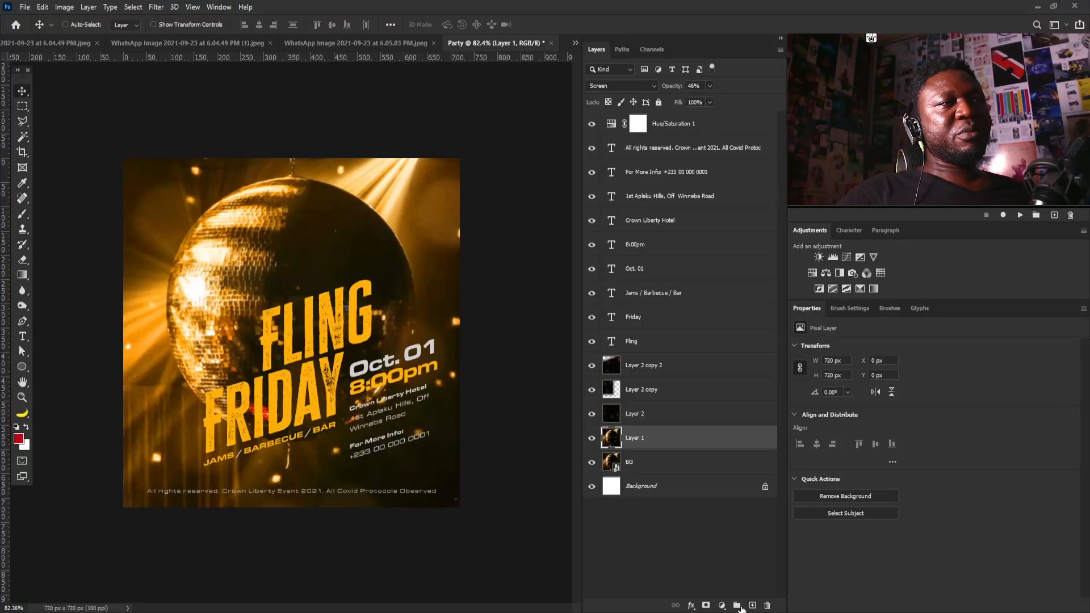
pyautogui.click(752, 606)
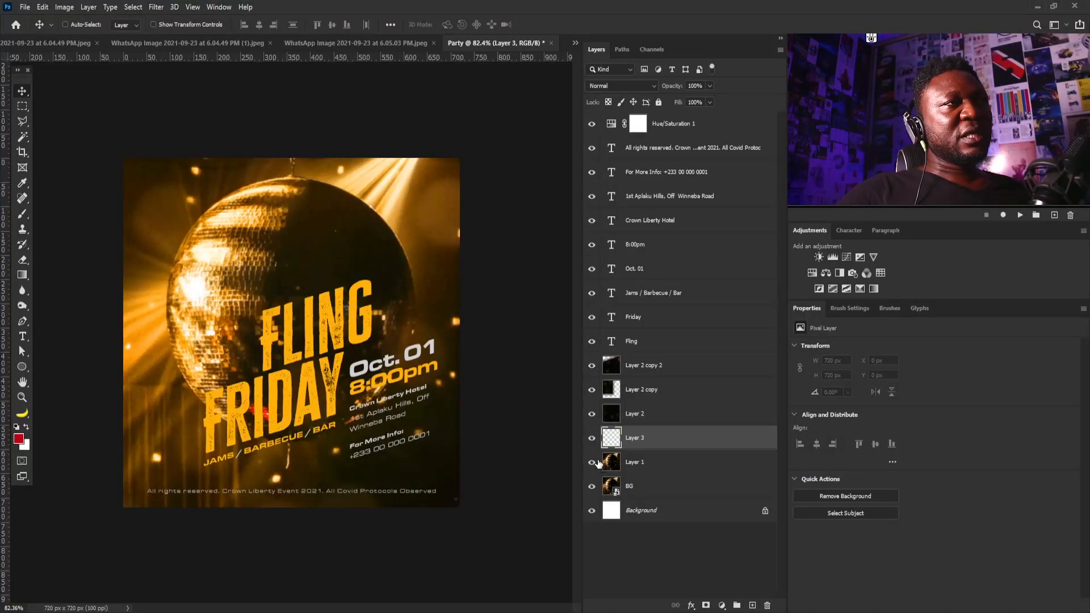
pyautogui.press('b')
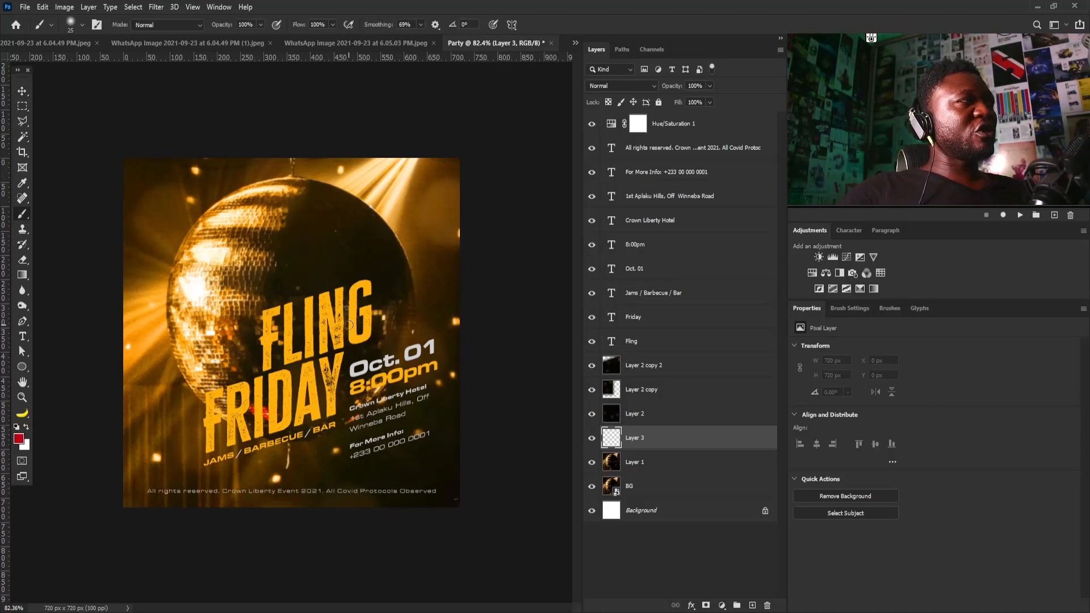
pyautogui.click(19, 439)
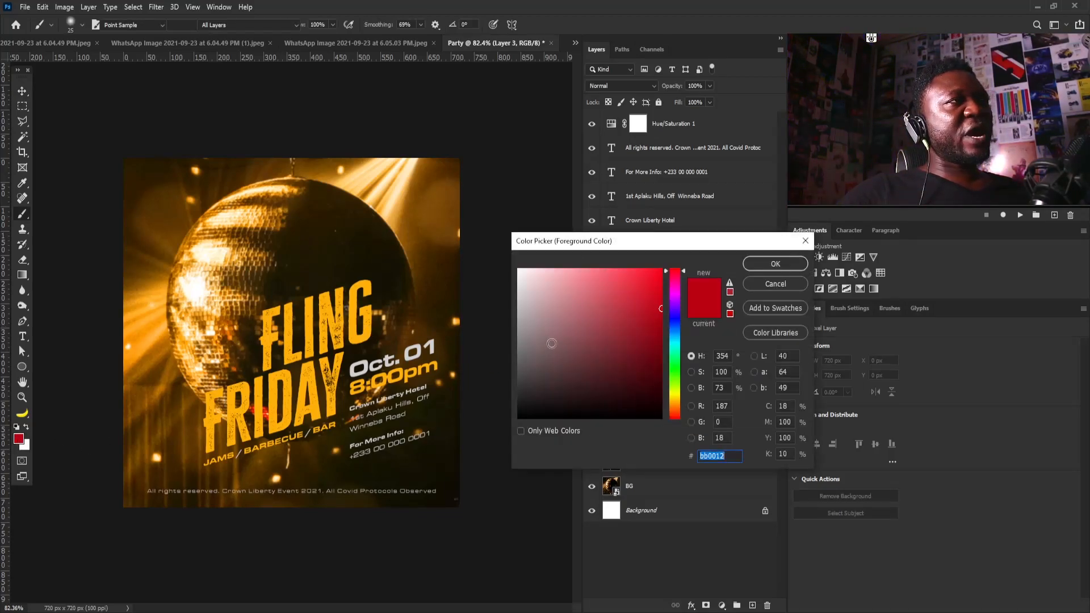
pyautogui.click(519, 418)
pyautogui.click(775, 264)
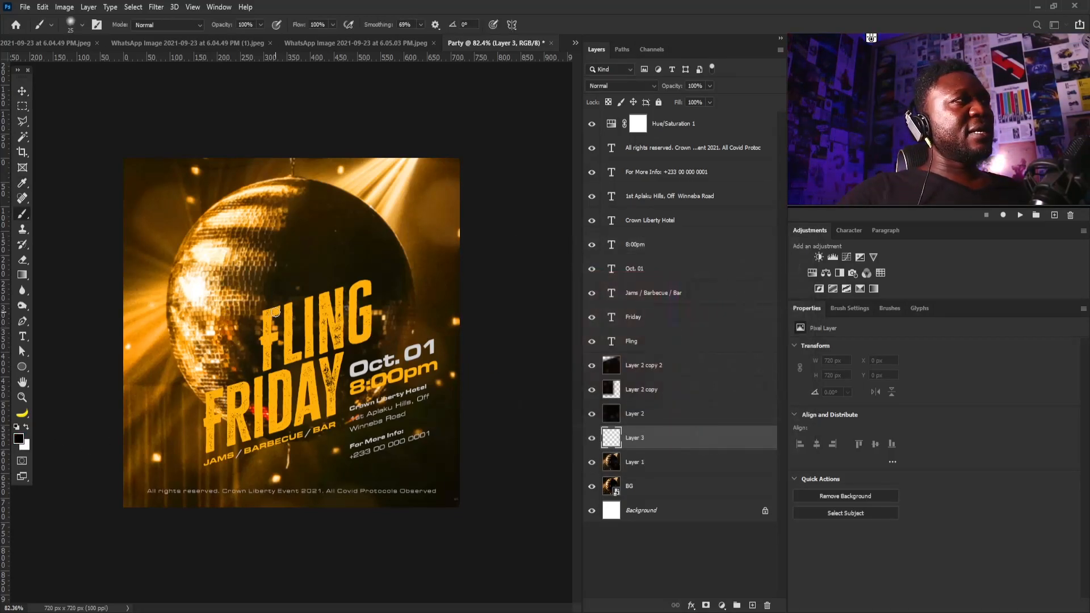
# - Dab a soft 40 px black spot on Layer 3, enlarge it to about 724 x 712 px, and place it behind the title
pyautogui.press(']')
pyautogui.press(']')
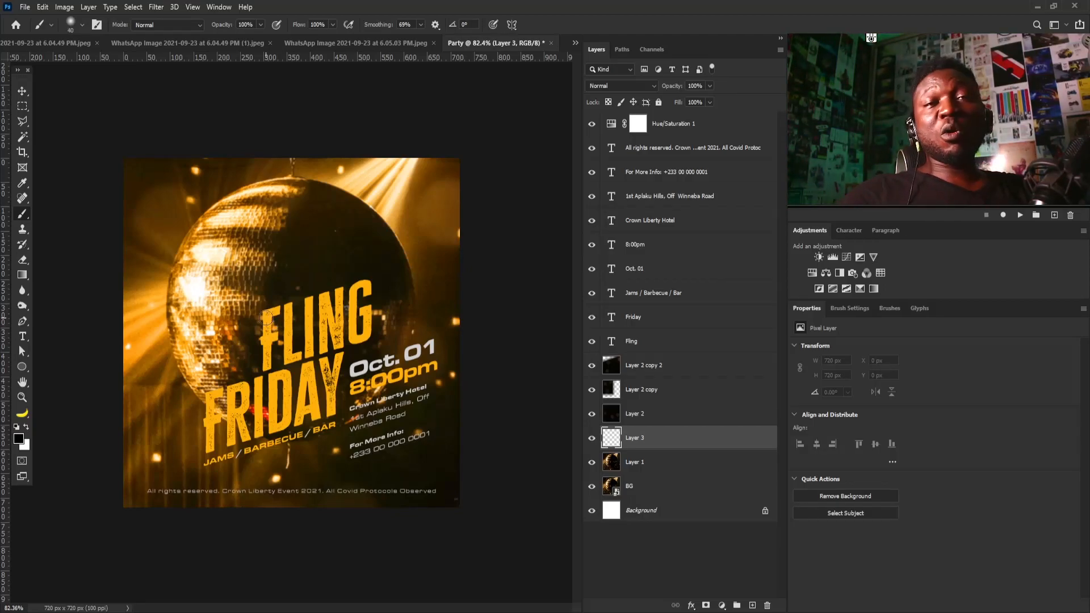
pyautogui.click(266, 340)
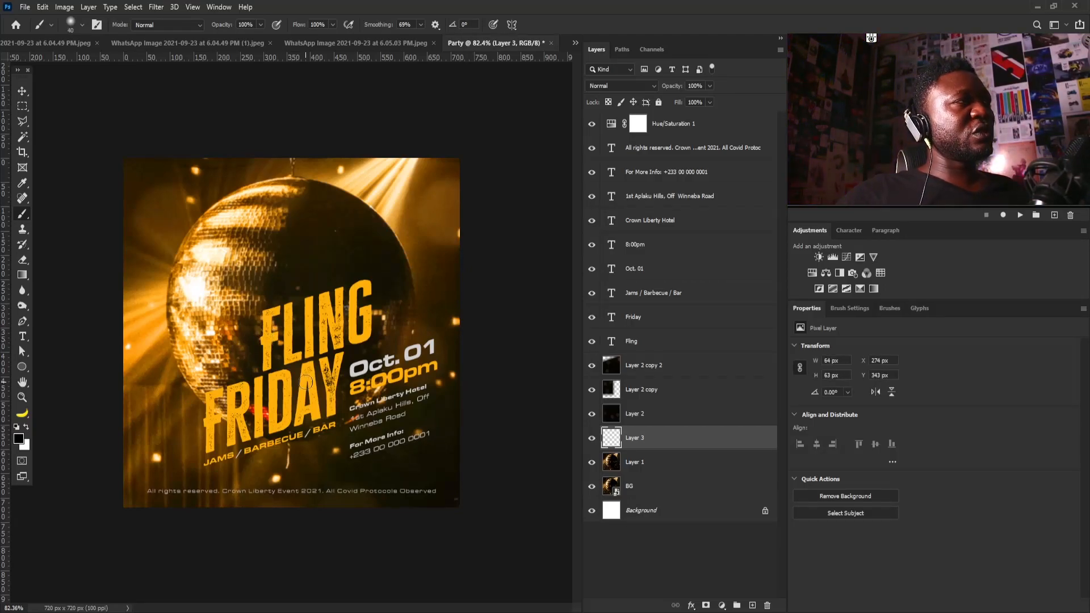
pyautogui.hotkey('ctrl', 't')
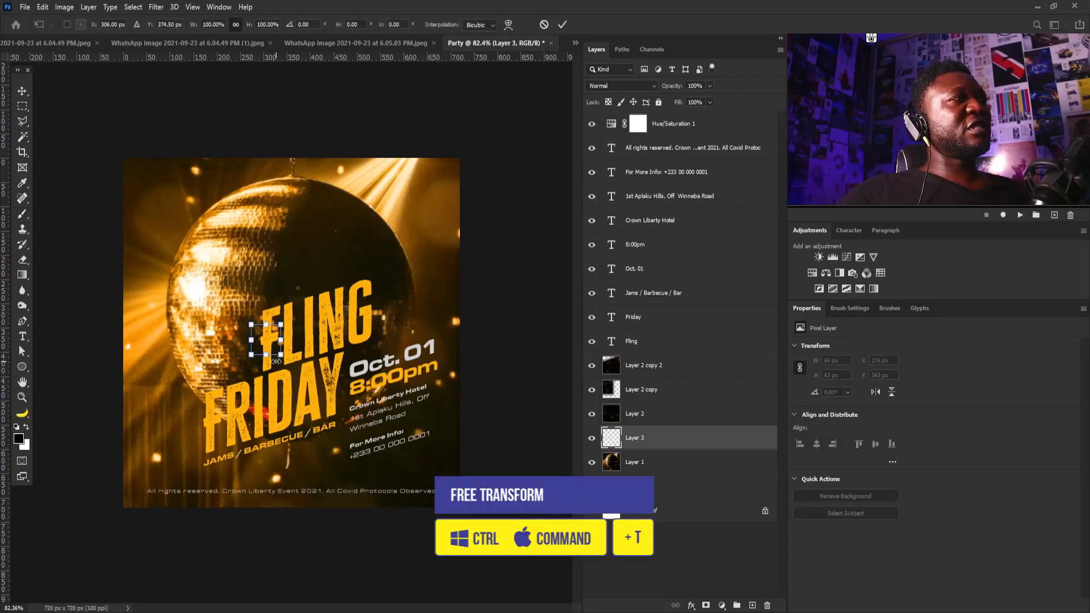
pyautogui.moveTo(280, 354); pyautogui.dragTo(436, 511)
pyautogui.moveTo(309, 280)
pyautogui.mouseDown()
pyautogui.moveTo(292, 346)
pyautogui.moveTo(285, 340)
pyautogui.mouseUp()
pyautogui.press('Return')
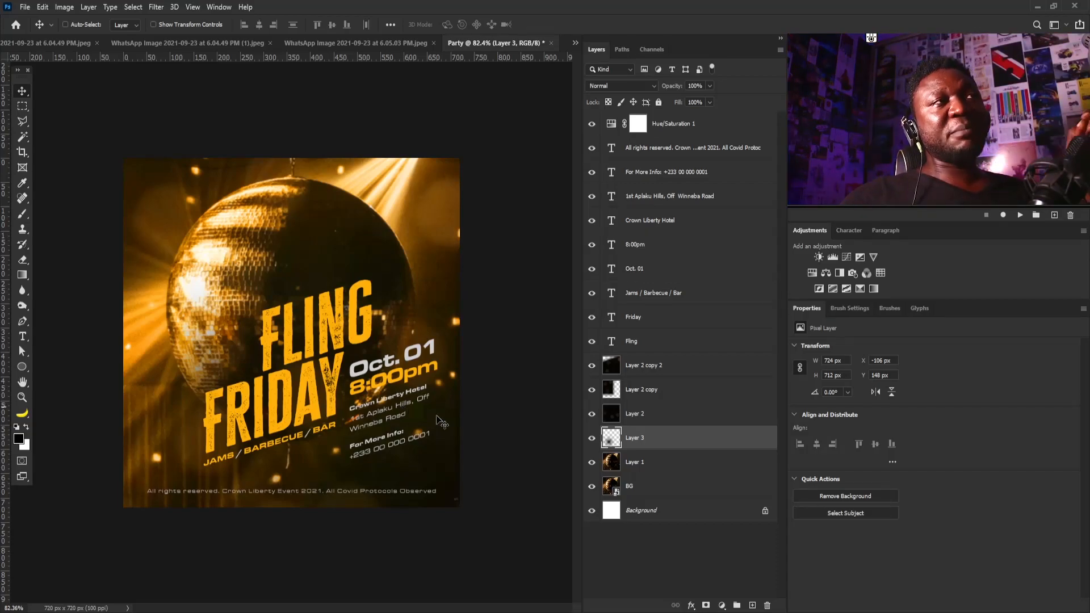
# - Duplicate the Fling and Friday text layers and convert the two copies to shapes
pyautogui.click(654, 346)
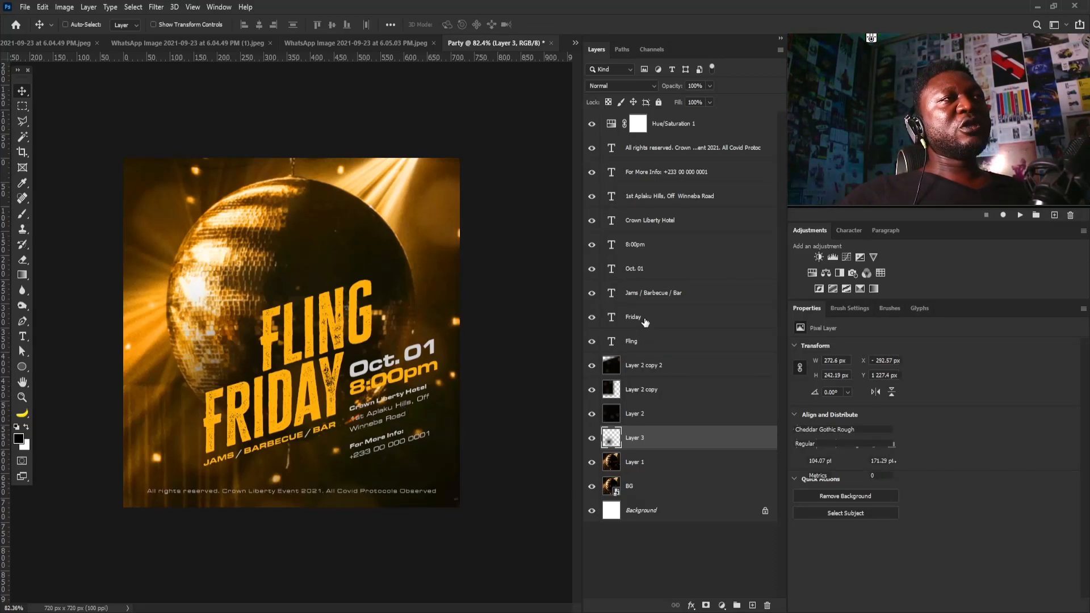
pyautogui.keyDown('shift'); pyautogui.click(646, 319); pyautogui.keyUp('shift')
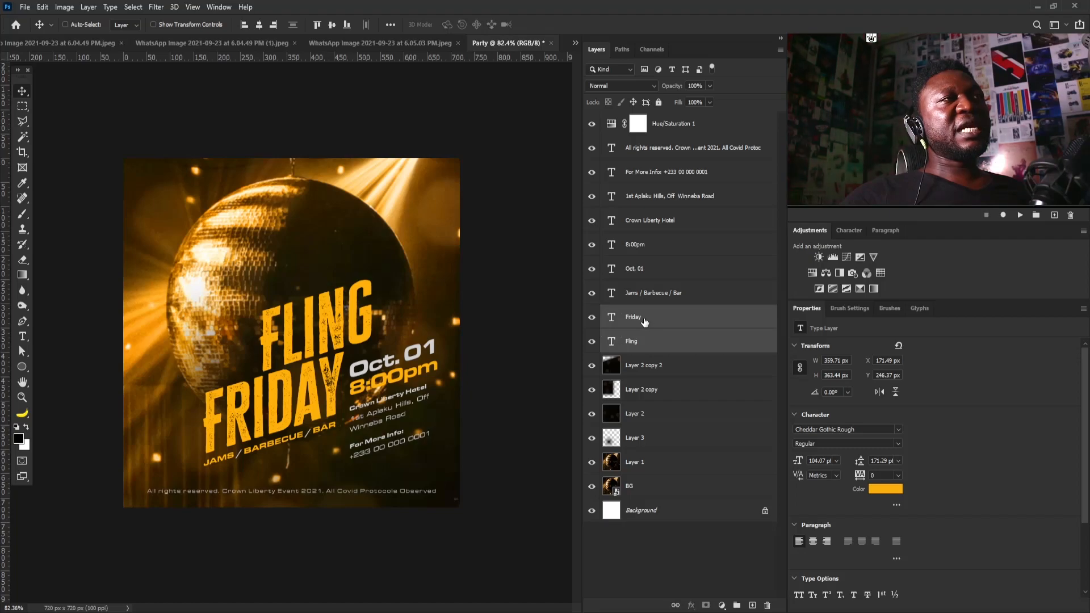
pyautogui.click(661, 349)
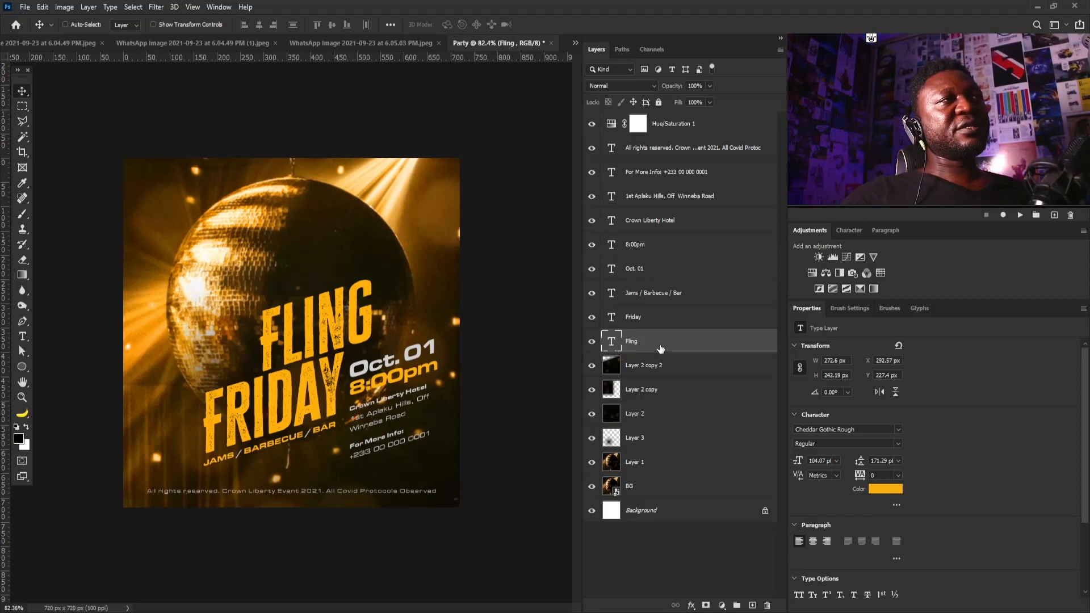
pyautogui.keyDown('shift'); pyautogui.click(669, 326); pyautogui.keyUp('shift')
pyautogui.moveTo(679, 327); pyautogui.dragTo(753, 605)
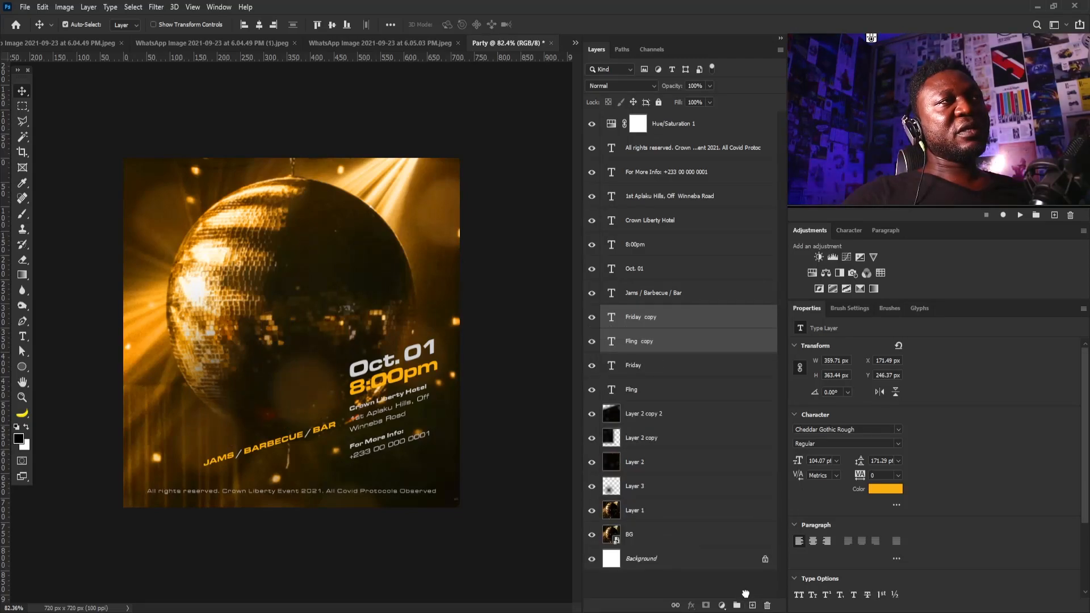
pyautogui.rightClick(647, 344)
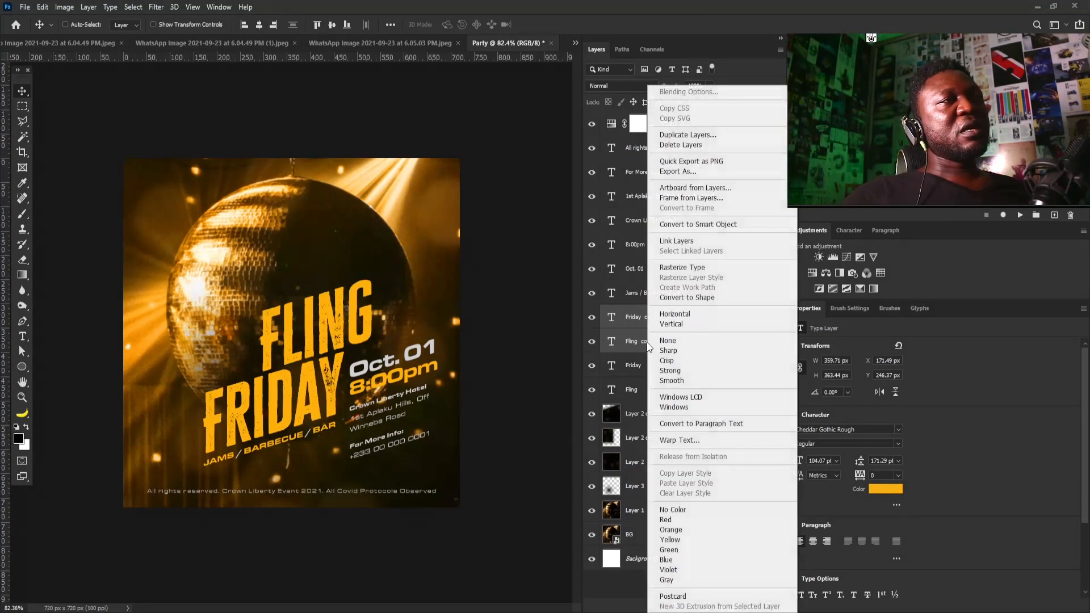
pyautogui.click(699, 299)
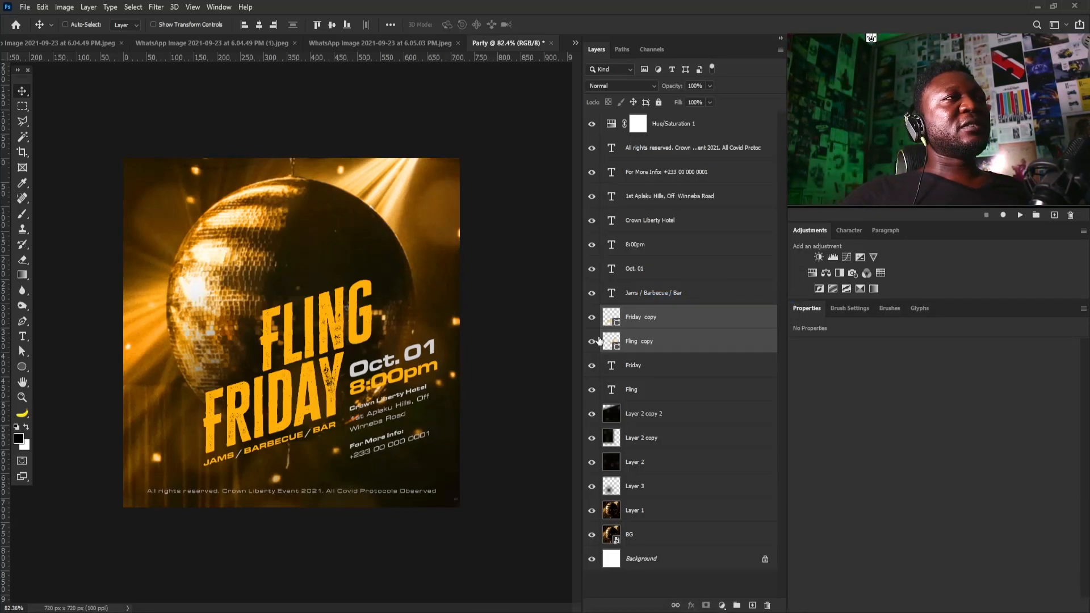
# - Remove the fill from the Fling and Friday shape copies and set their stroke colour to orange
pyautogui.click(19, 368)
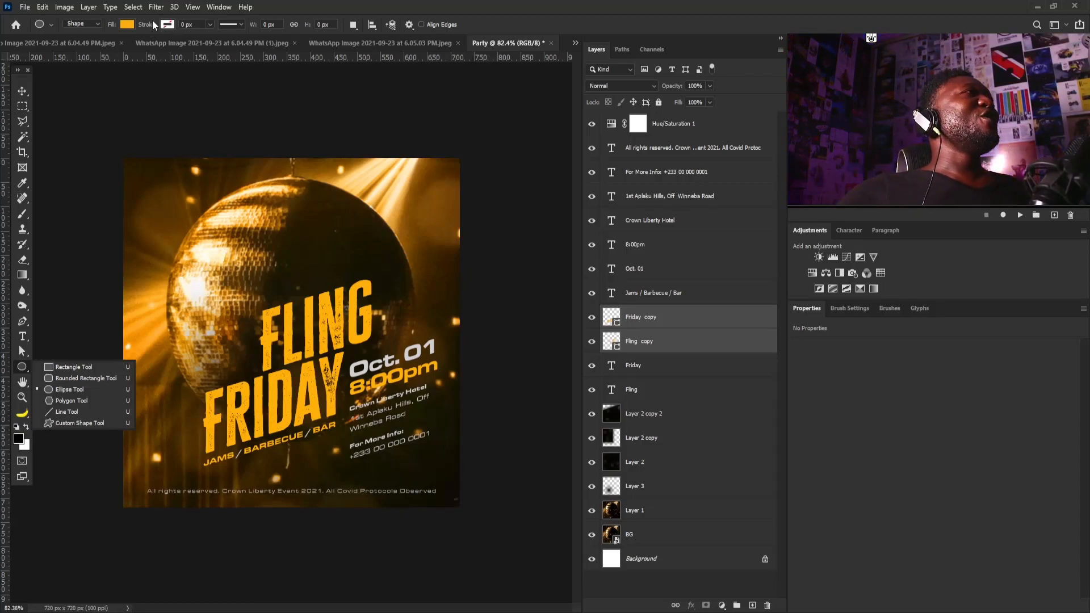
pyautogui.click(126, 25)
pyautogui.click(61, 49)
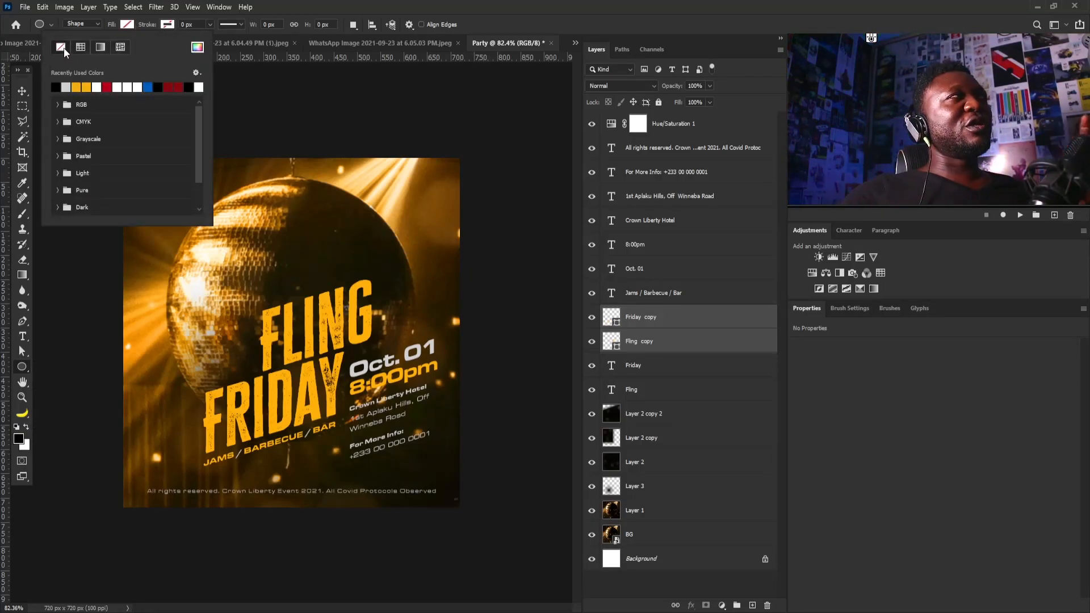
pyautogui.click(117, 86)
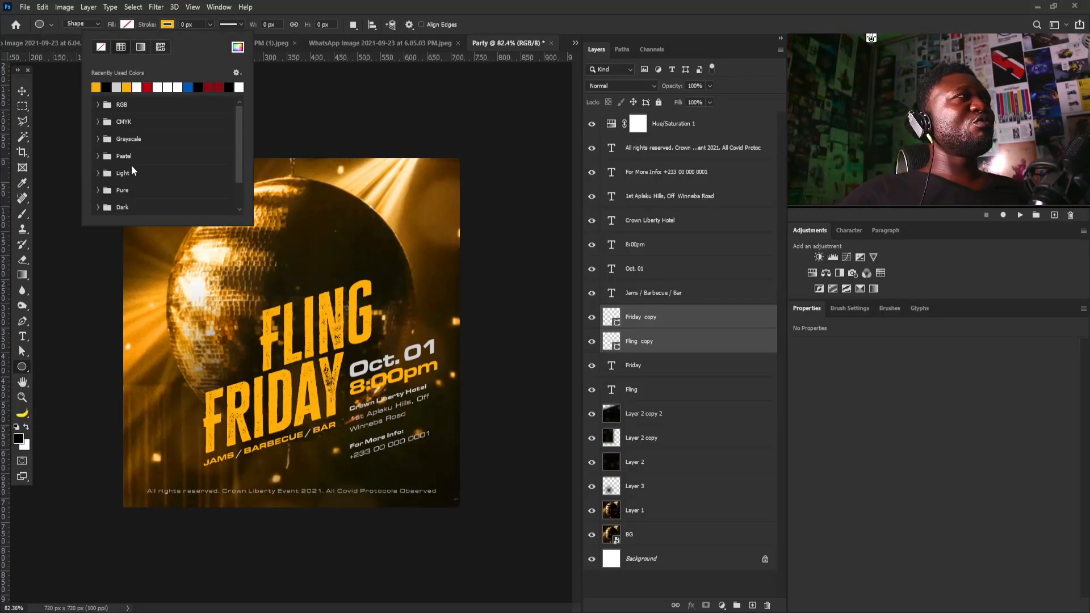
pyautogui.click(328, 9)
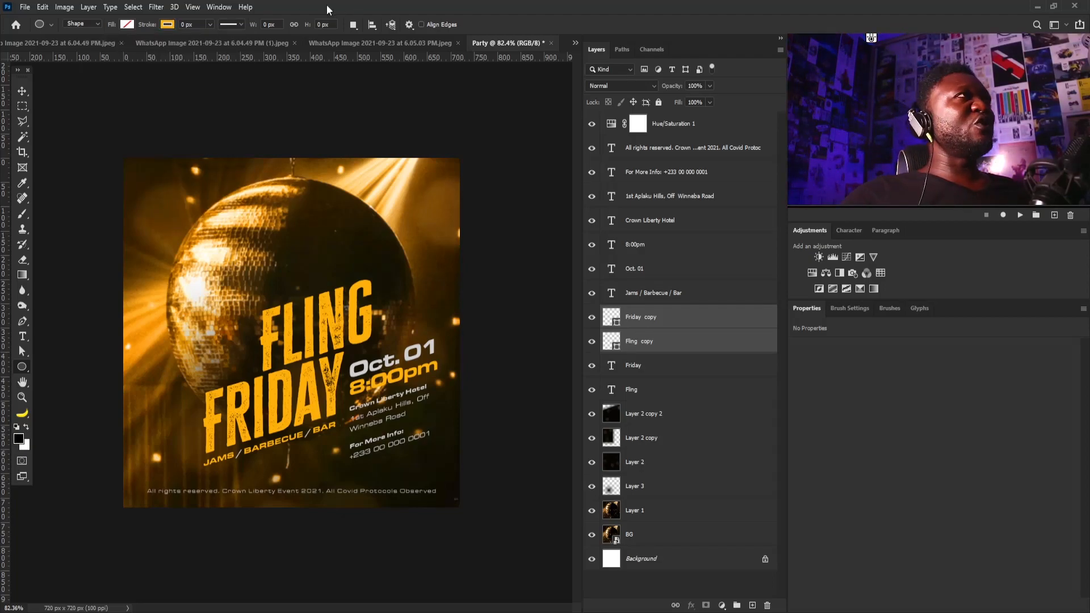
pyautogui.click(21, 90)
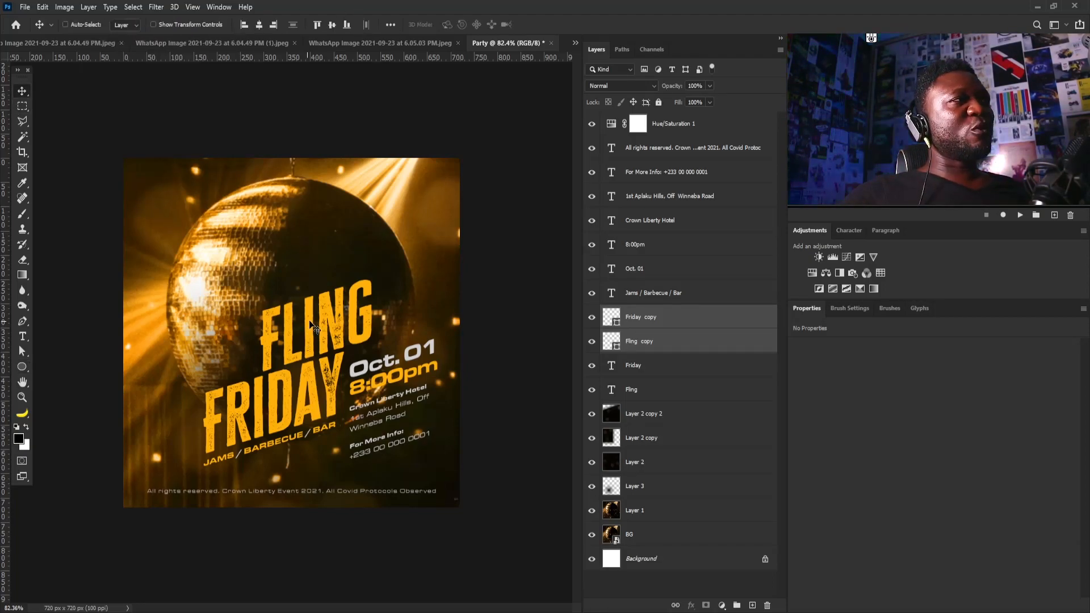
# - Move the original Fling and Friday text layers above their shape copies in the layer stack
pyautogui.click(650, 370)
pyautogui.keyDown('shift'); pyautogui.click(653, 389); pyautogui.keyUp('shift')
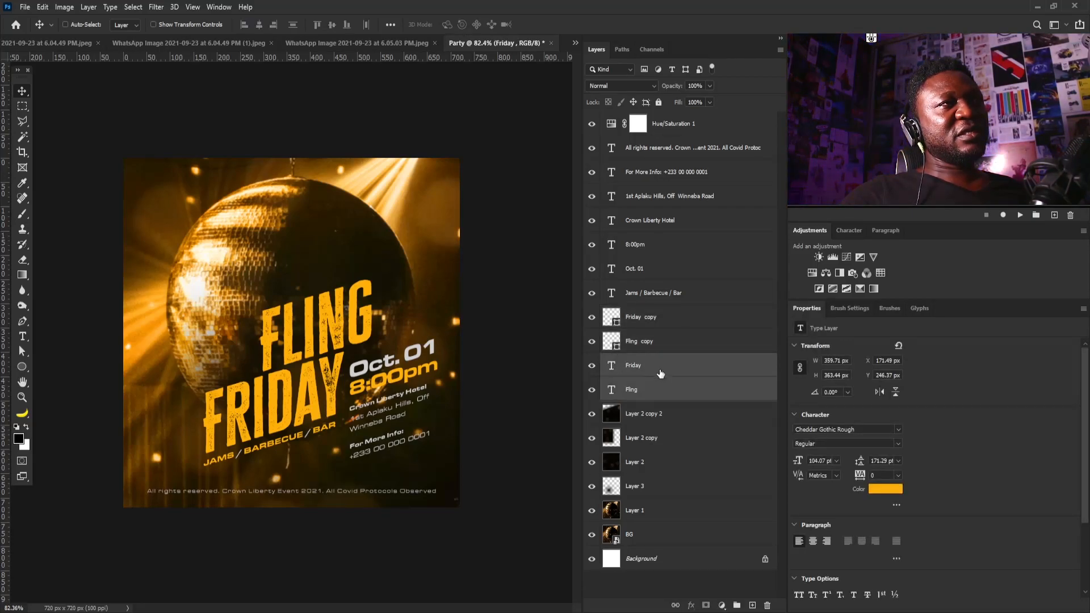
pyautogui.moveTo(657, 360); pyautogui.dragTo(636, 306)
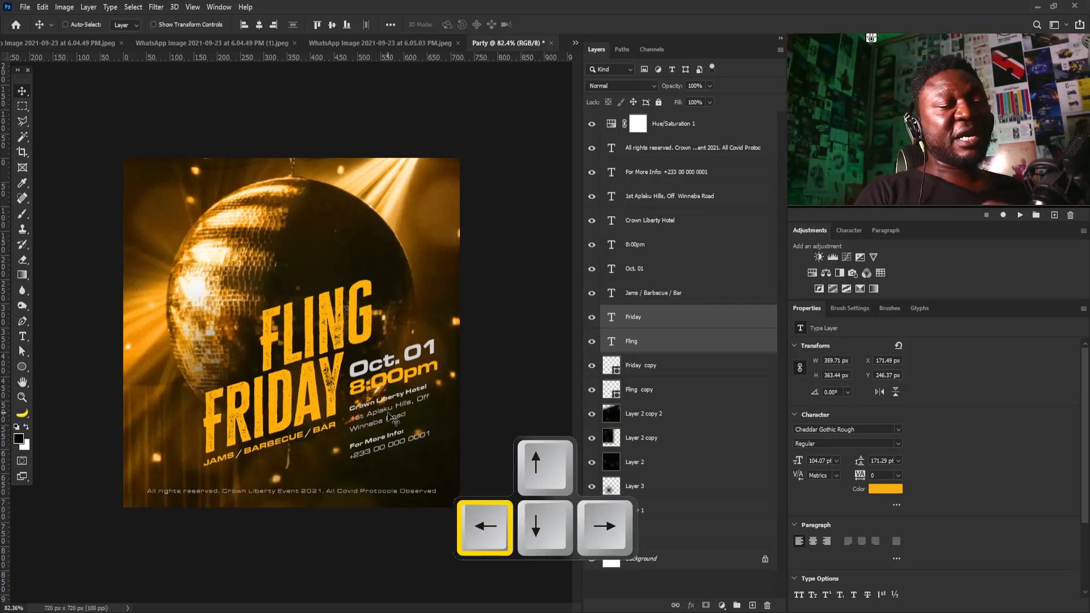
# - Nudge the original Fling and Friday text 6 px left and 6 px up to offset it from the shape copies
pyautogui.press('Left')
pyautogui.press('Left')
pyautogui.press('Up')
pyautogui.press('Up')
pyautogui.press('Up')
pyautogui.press('Up')
pyautogui.press('Up')
pyautogui.press('Up')
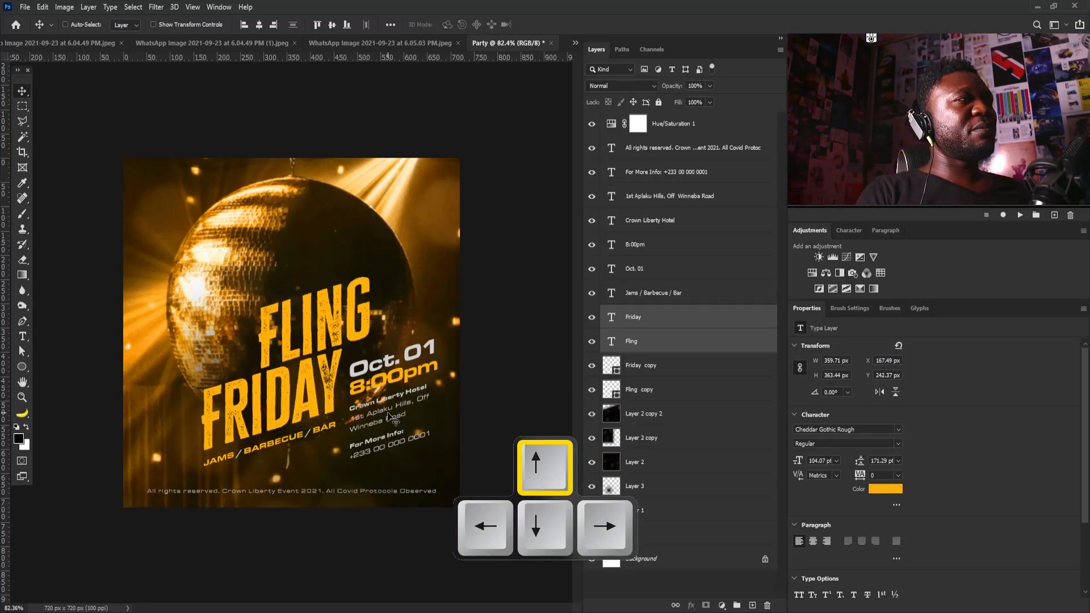
pyautogui.press('Left')
pyautogui.press('Left')
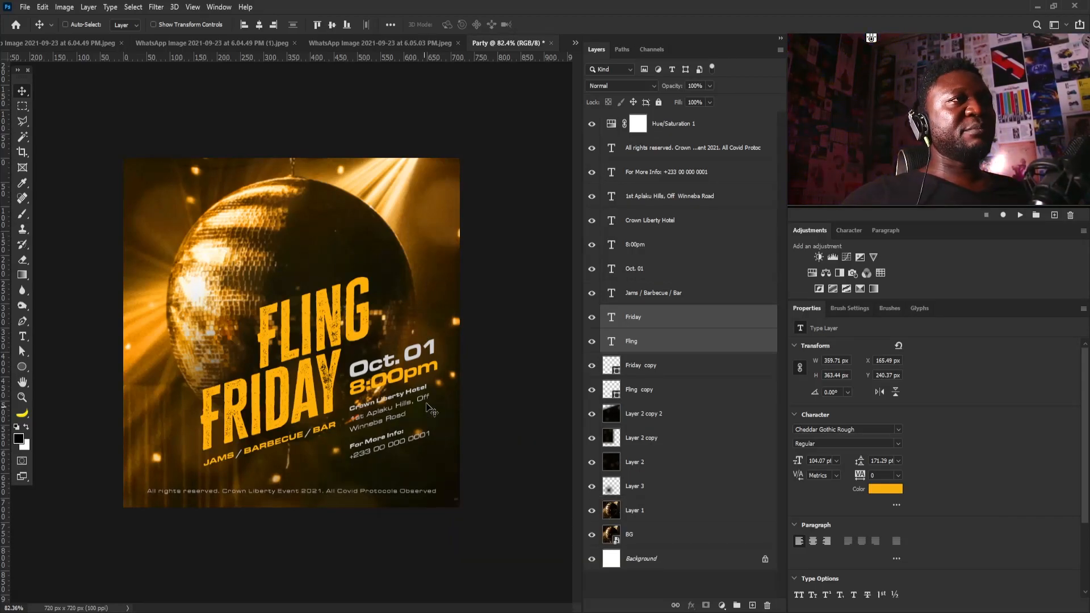
# - Give the Friday copy and Fling copy shapes a 1 px stroke to form an offset outline behind the title
pyautogui.click(652, 368)
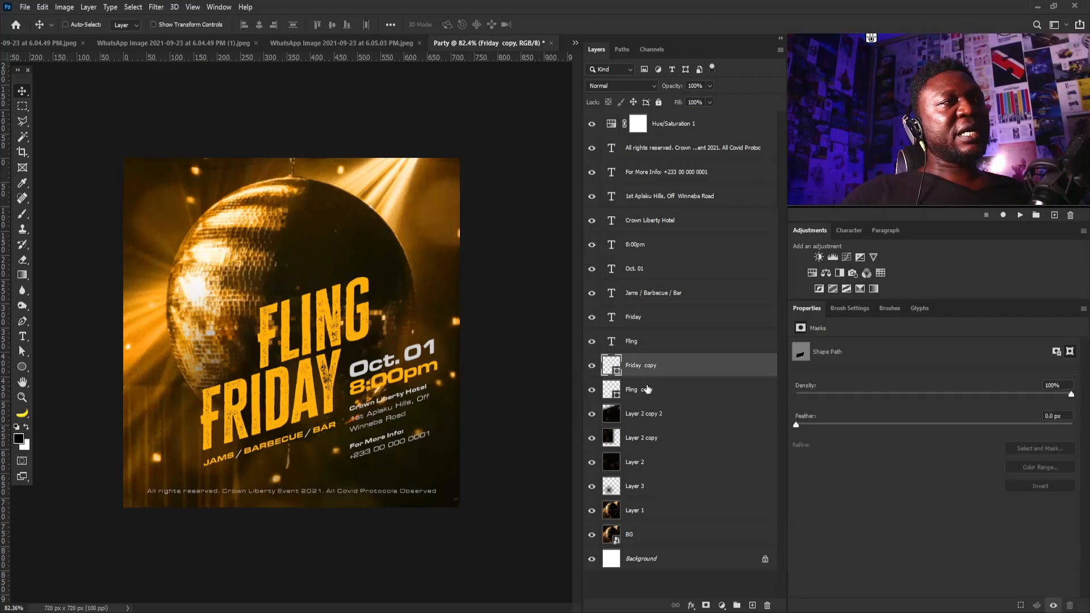
pyautogui.keyDown('shift'); pyautogui.click(647, 389); pyautogui.keyUp('shift')
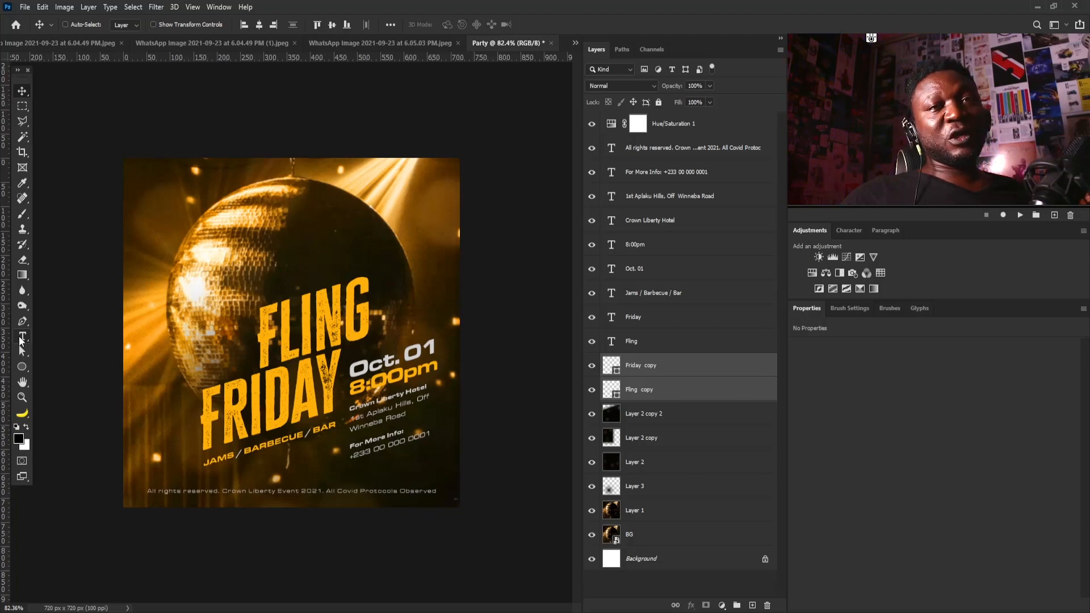
pyautogui.click(20, 337)
pyautogui.click(19, 367)
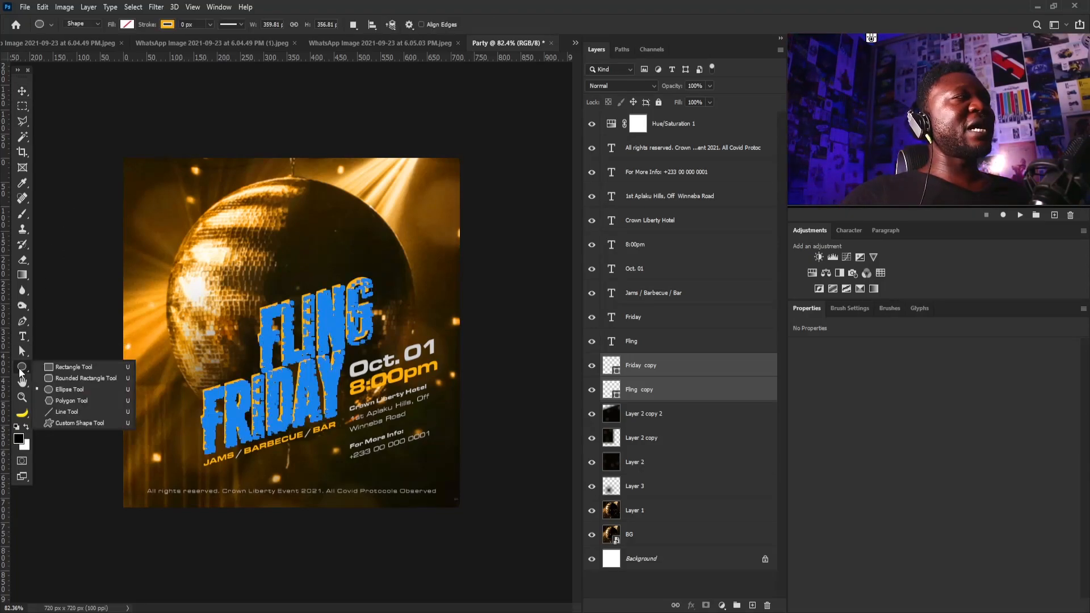
pyautogui.click(19, 366)
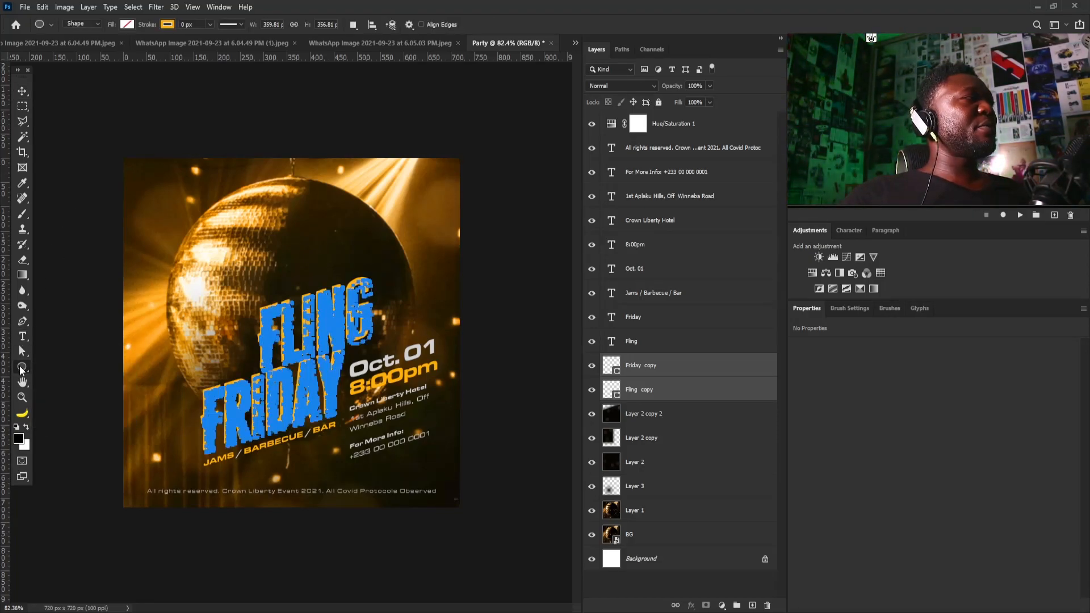
pyautogui.click(146, 26)
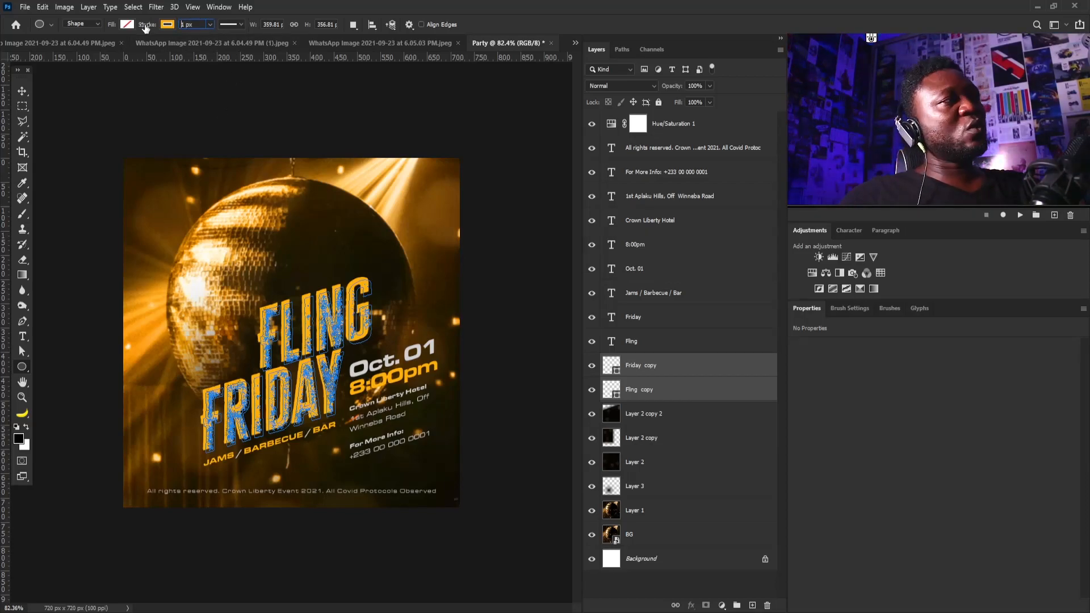
pyautogui.moveTo(145, 27)
pyautogui.mouseDown()
pyautogui.moveTo(183, 84)
pyautogui.moveTo(491, 307)
pyautogui.moveTo(155, 56)
pyautogui.moveTo(189, 27)
pyautogui.moveTo(179, 26)
pyautogui.mouseUp()
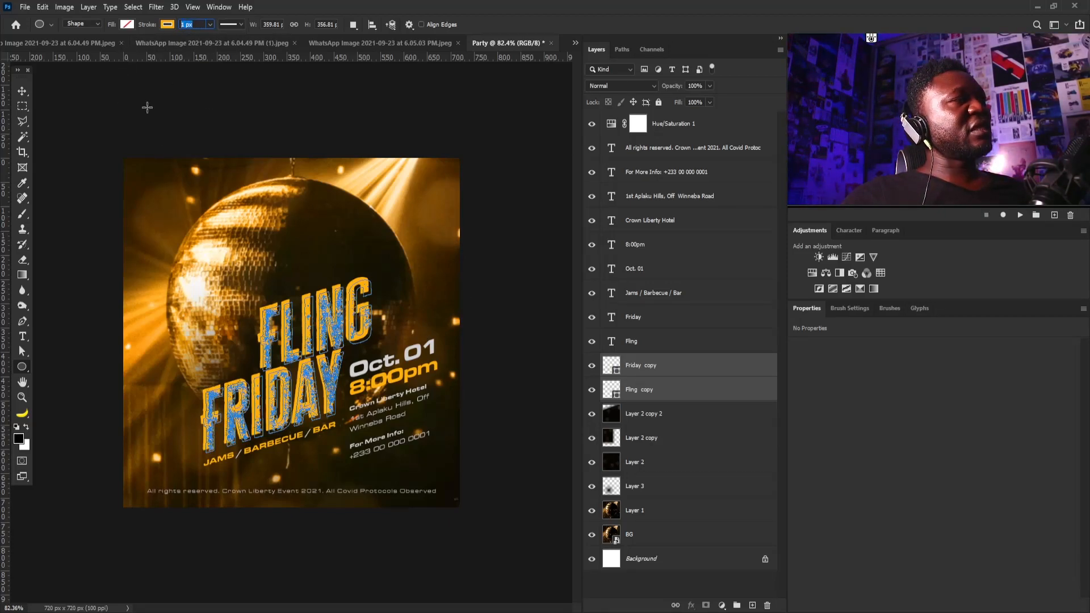
pyautogui.click(23, 90)
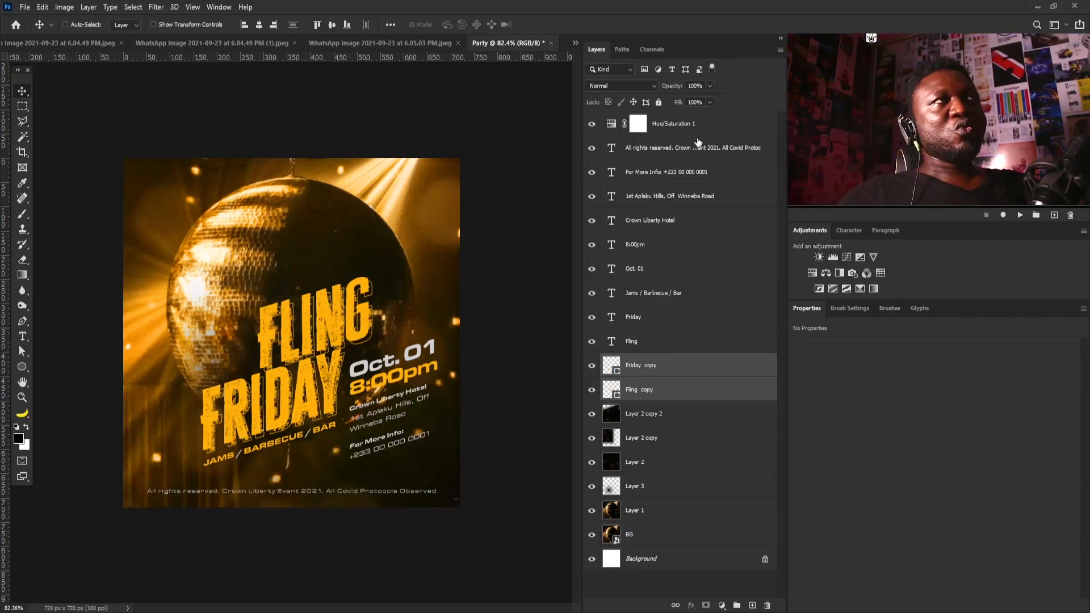
# - Lower the opacity of the Friday copy and Fling copy outline shapes to 33%
pyautogui.click(710, 86)
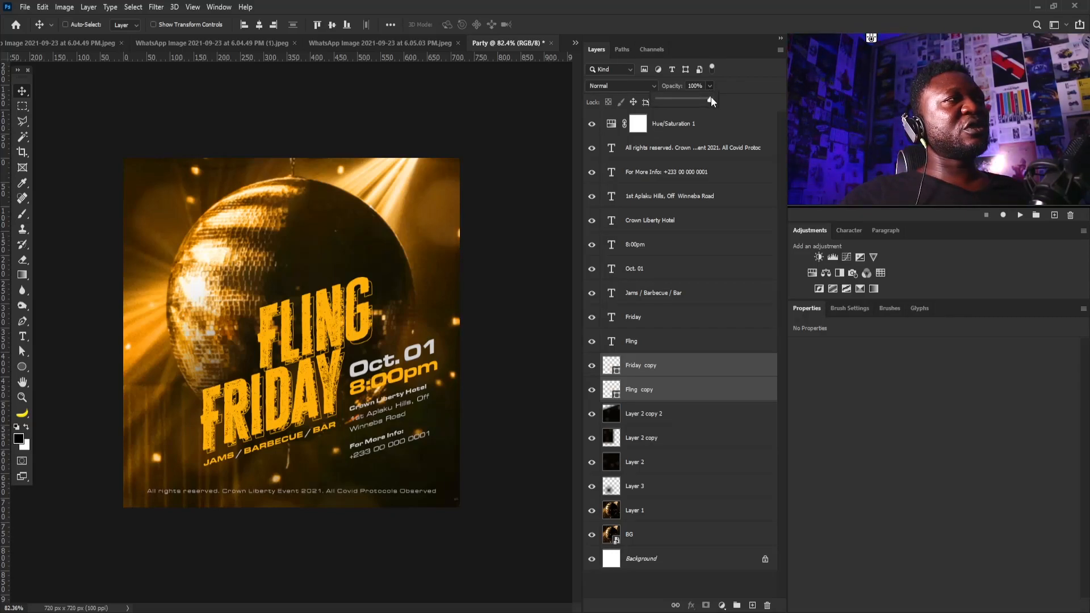
pyautogui.moveTo(711, 100); pyautogui.dragTo(676, 101)
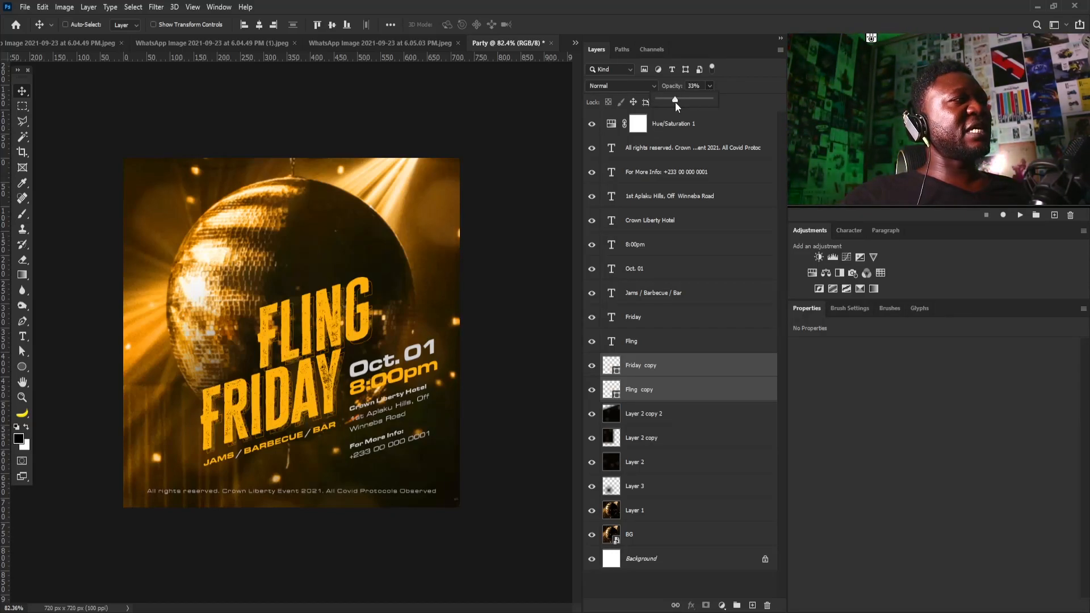
pyautogui.click(411, 309)
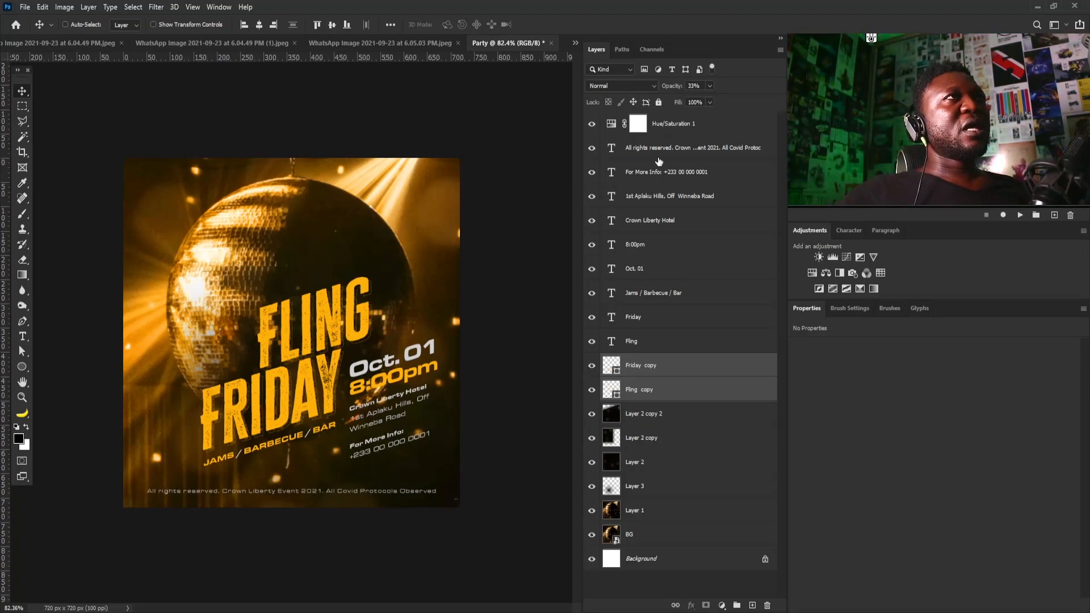
# - Create a Soft Light layer named Noise above Hue/Saturation 1, filled with the neutral 50% gray
pyautogui.click(695, 128)
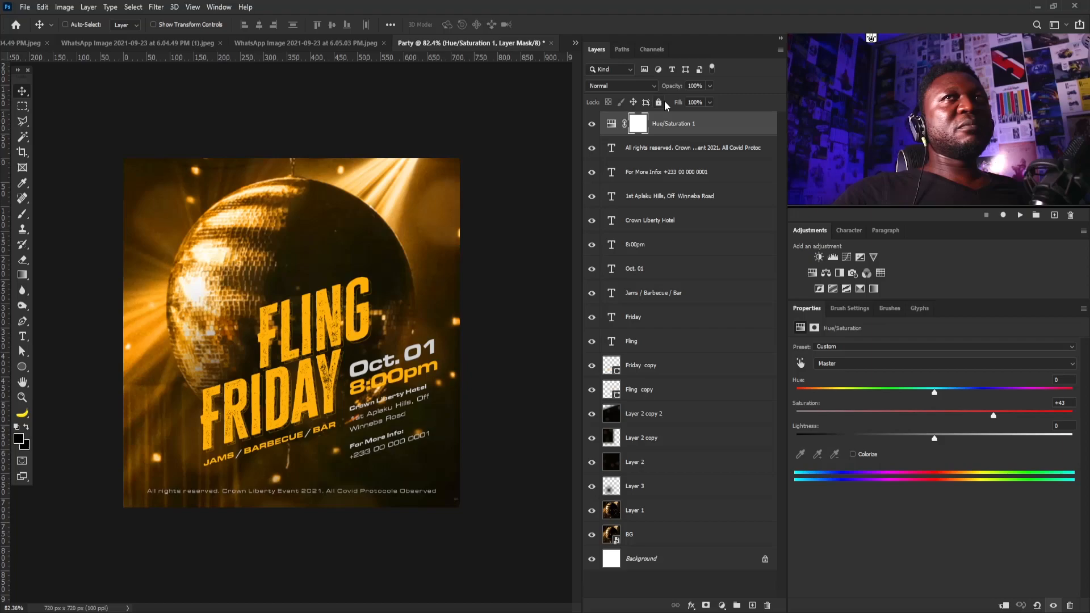
pyautogui.keyDown('alt'); pyautogui.click(752, 605); pyautogui.keyUp('alt')
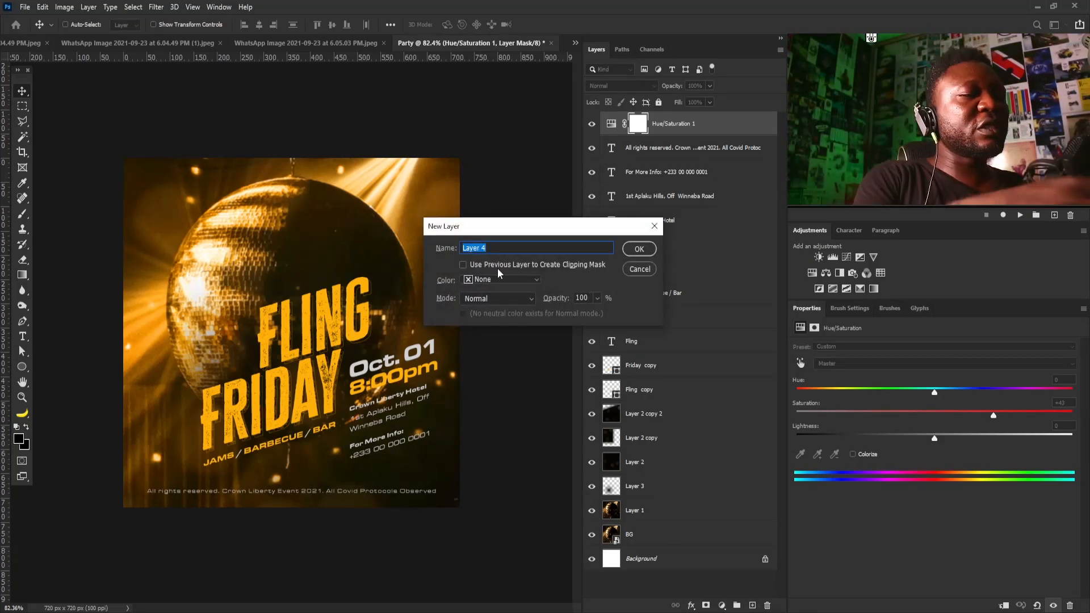
pyautogui.write('Noice')
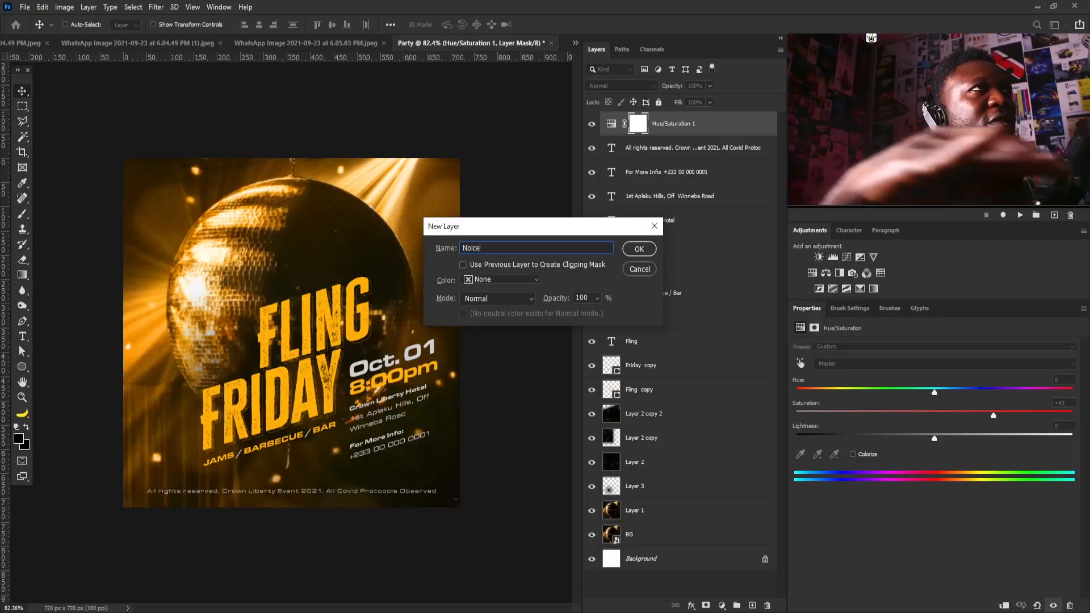
pyautogui.press('BackSpace')
pyautogui.press('BackSpace')
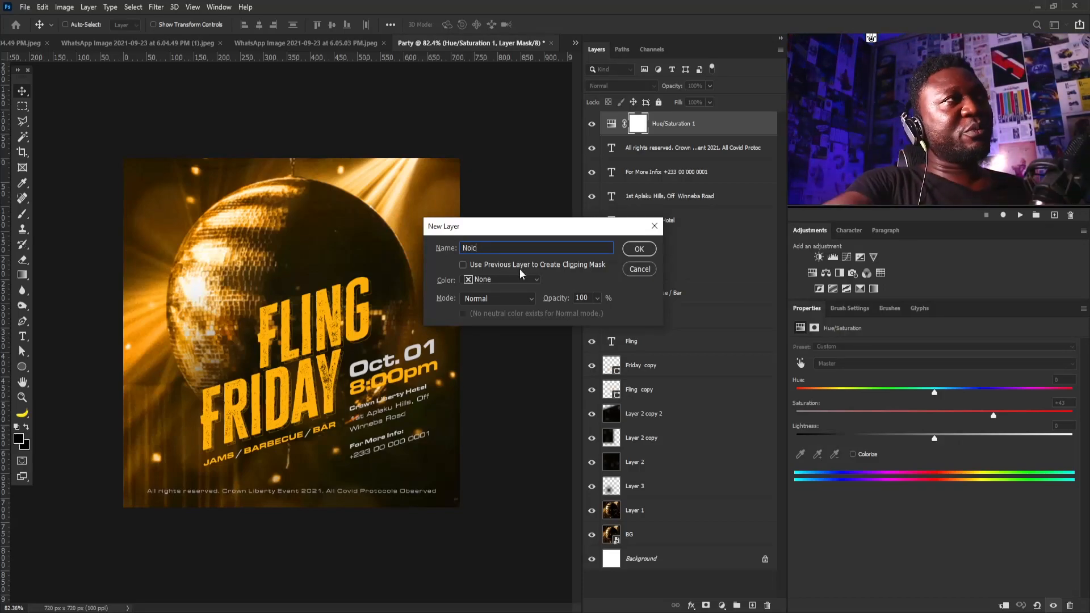
pyautogui.write('se')
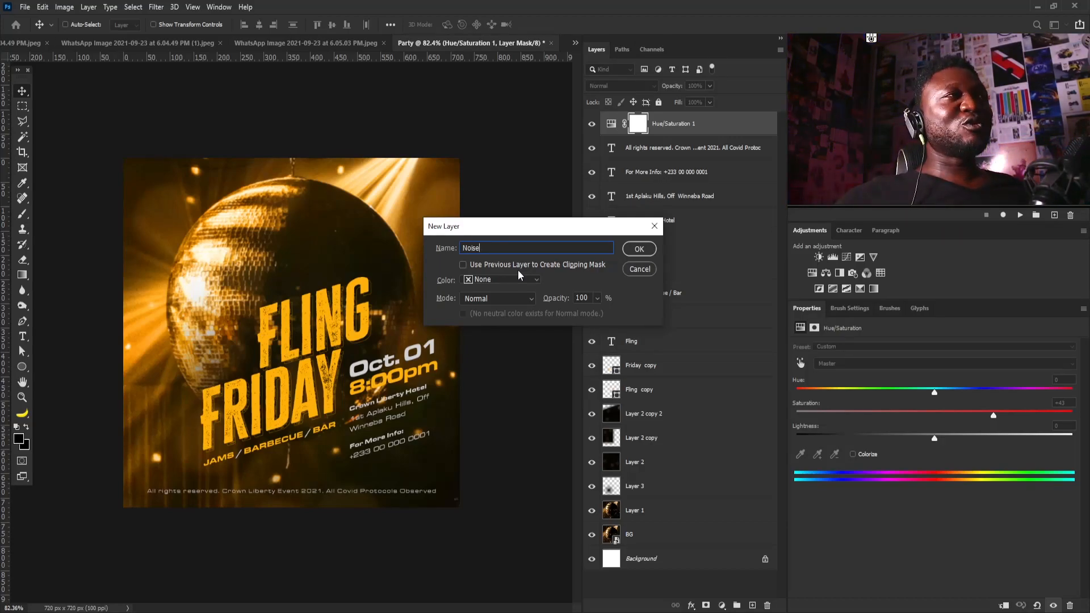
pyautogui.click(527, 293)
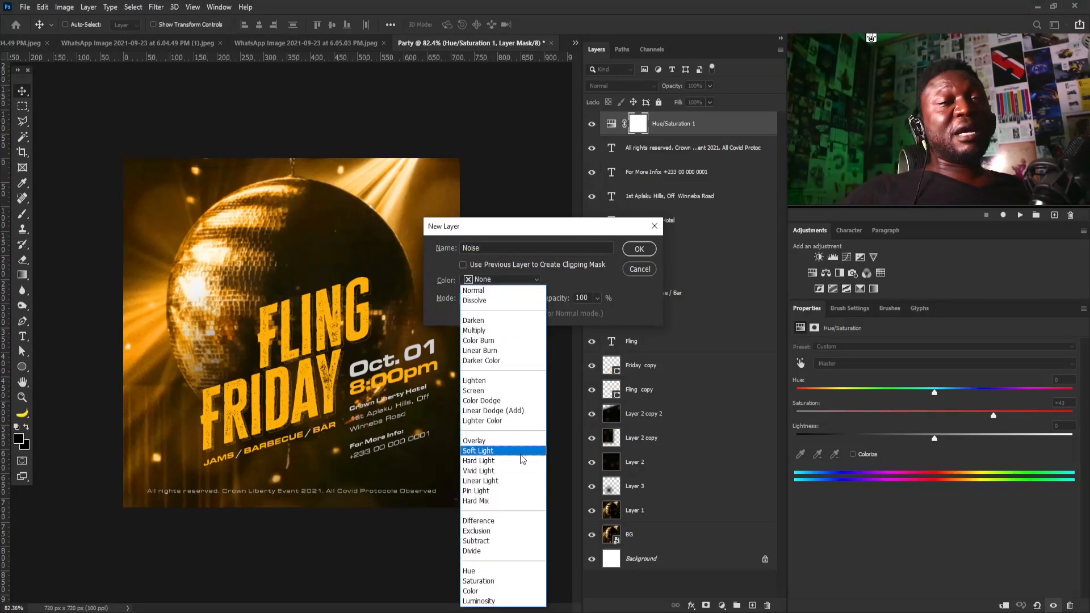
pyautogui.click(478, 452)
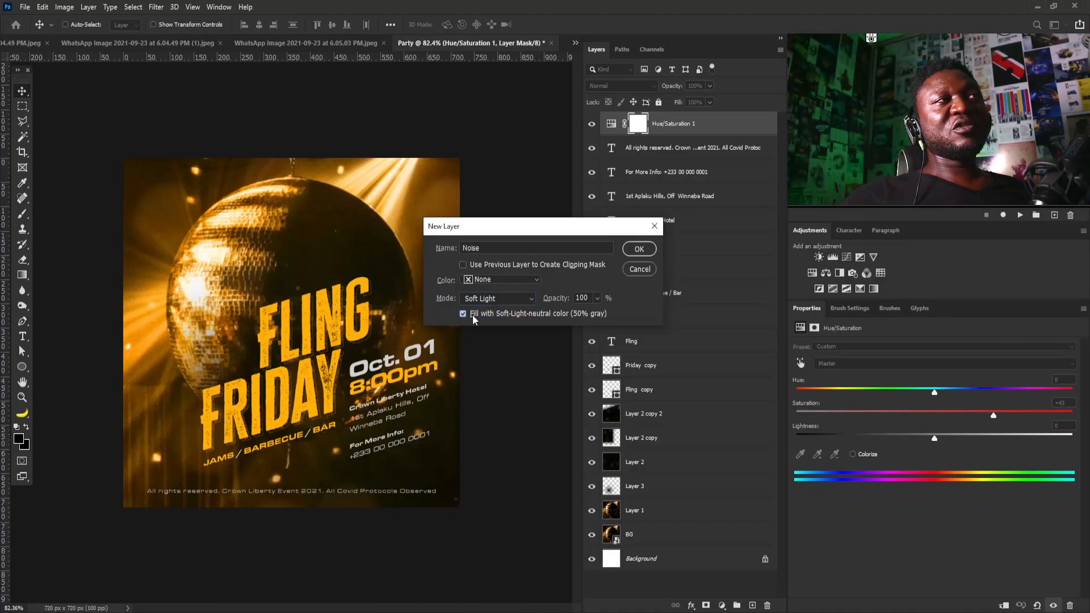
pyautogui.click(640, 250)
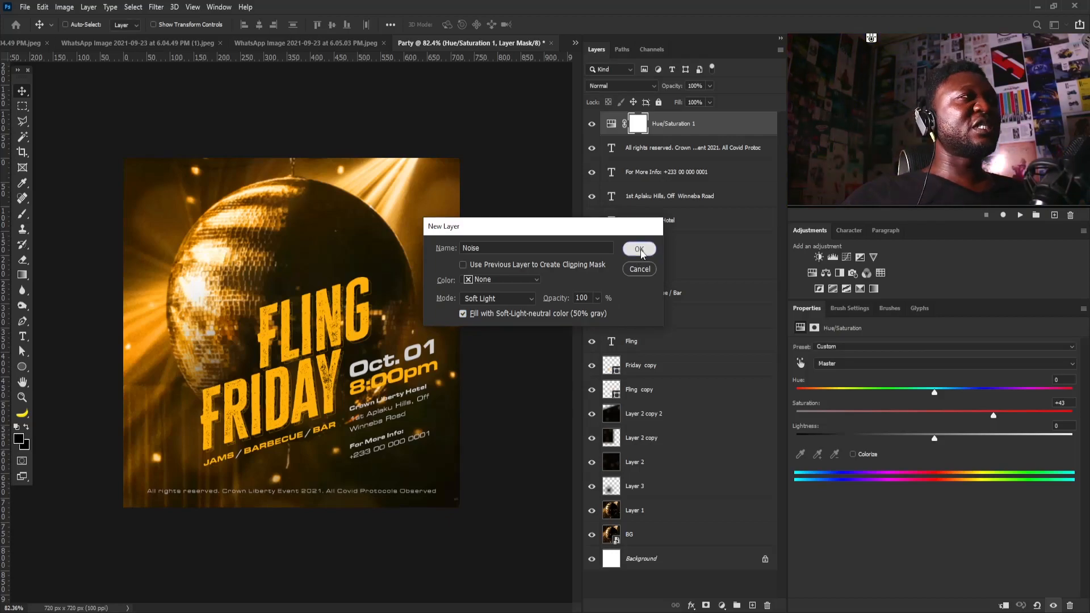
# - Add 17% uniform monochromatic noise to the Noise layer and lower the layer's opacity to 89%
pyautogui.click(156, 7)
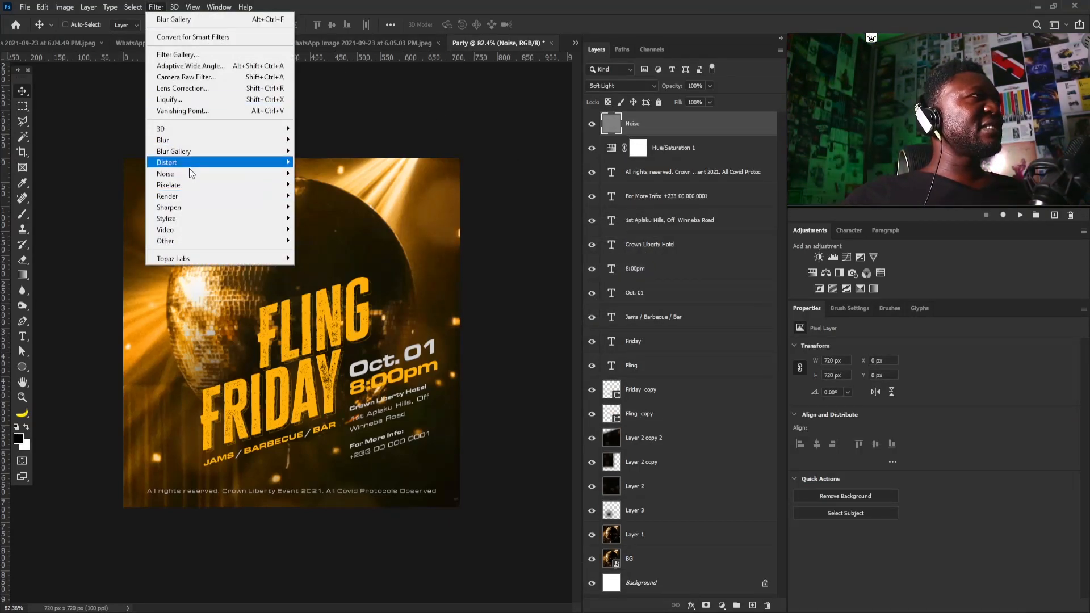
pyautogui.moveTo(190, 171)
pyautogui.click(358, 175)
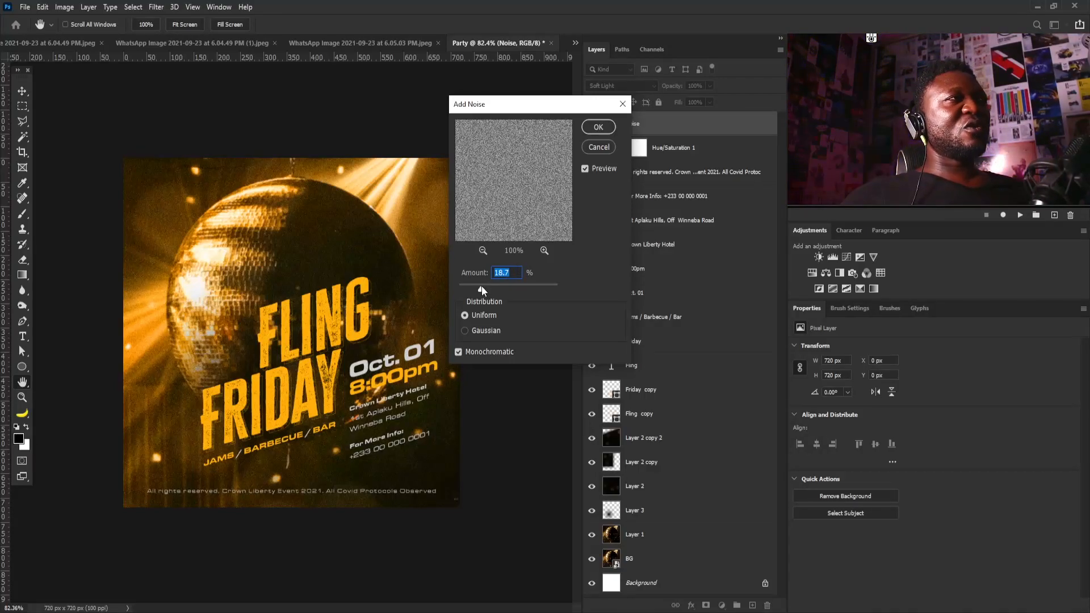
pyautogui.moveTo(481, 288); pyautogui.dragTo(455, 267)
pyautogui.click(514, 272)
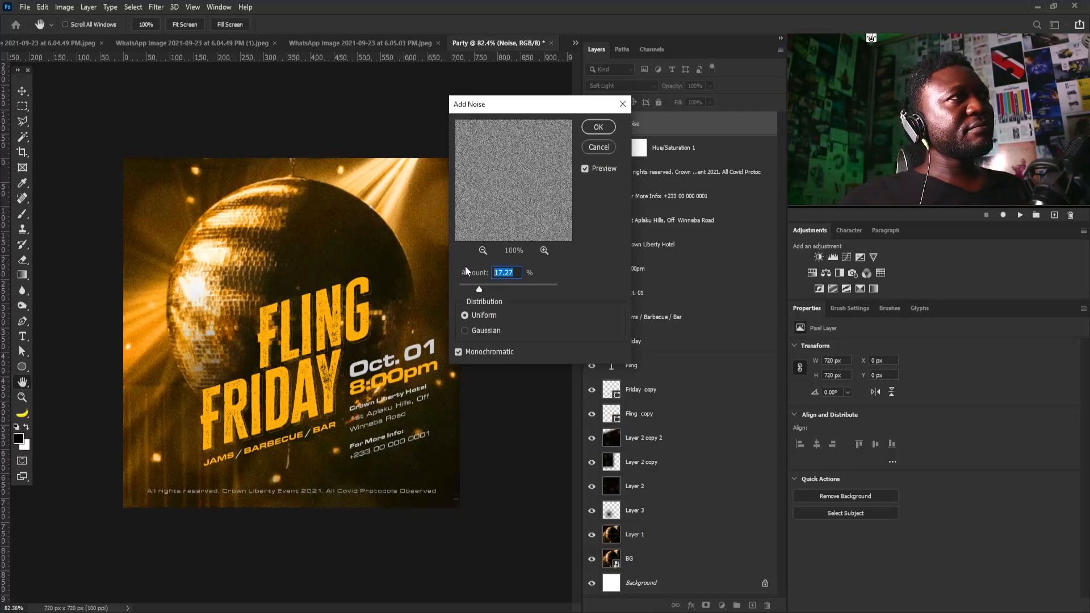
pyautogui.write('17')
pyautogui.click(598, 127)
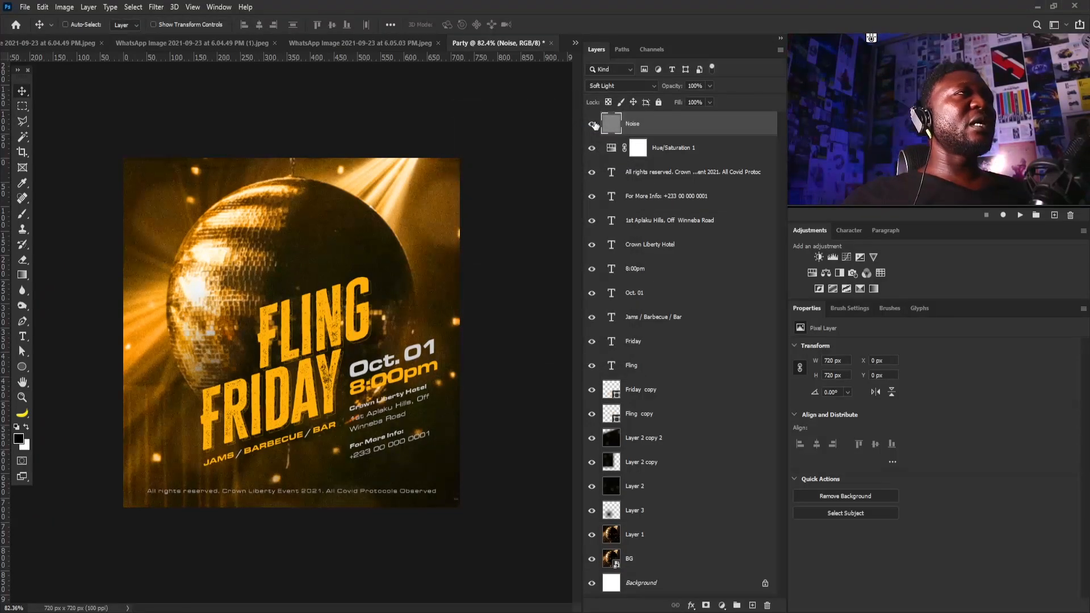
pyautogui.click(709, 87)
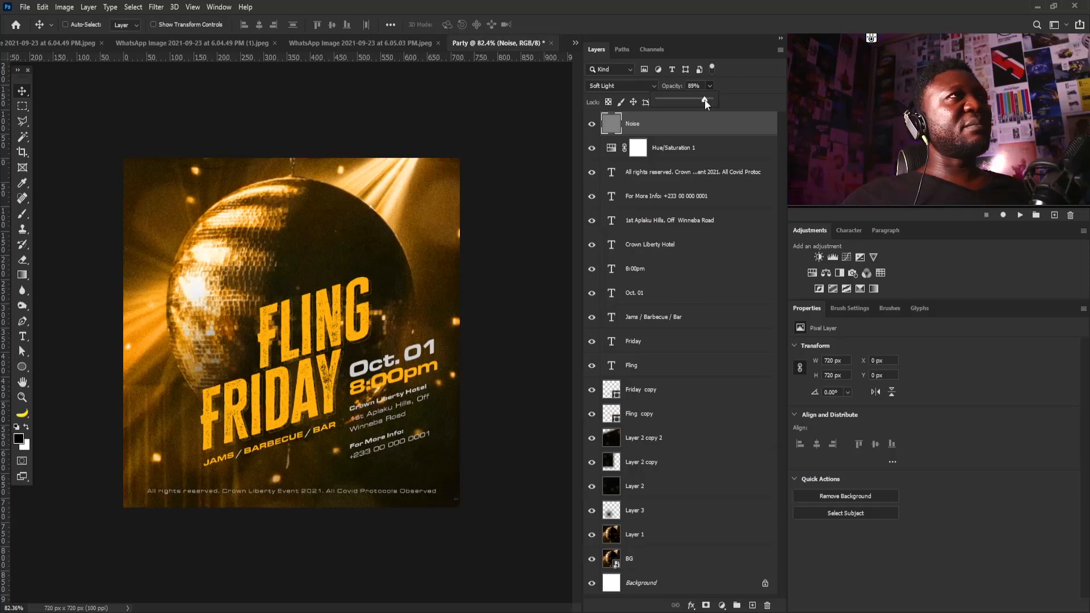
# - Select all text layers together with both title shape copies and move them upward on the flyer
pyautogui.click(680, 172)
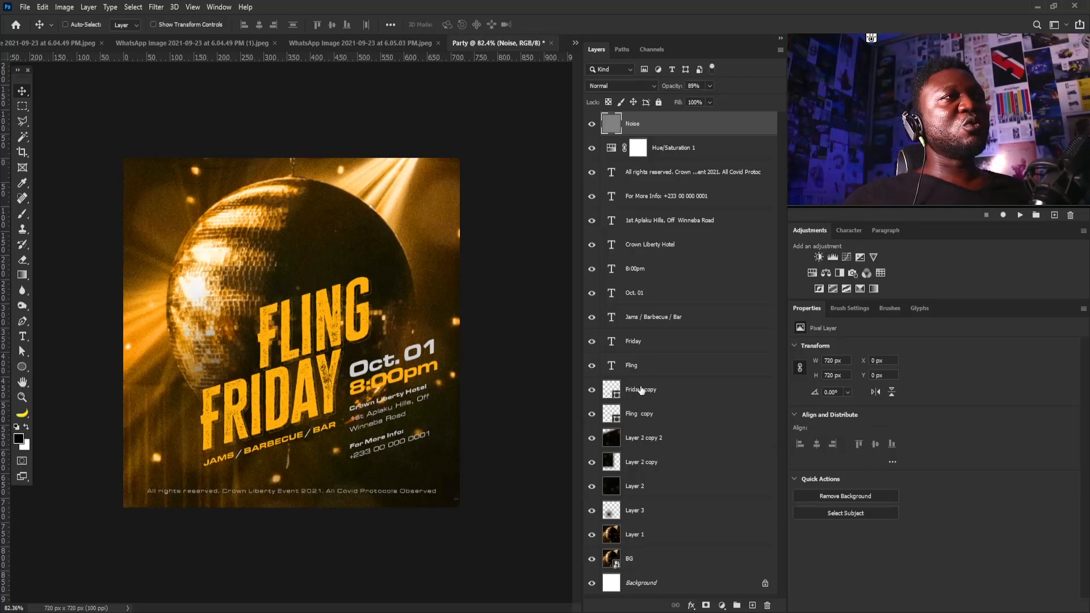
pyautogui.keyDown('shift'); pyautogui.click(640, 423); pyautogui.keyUp('shift')
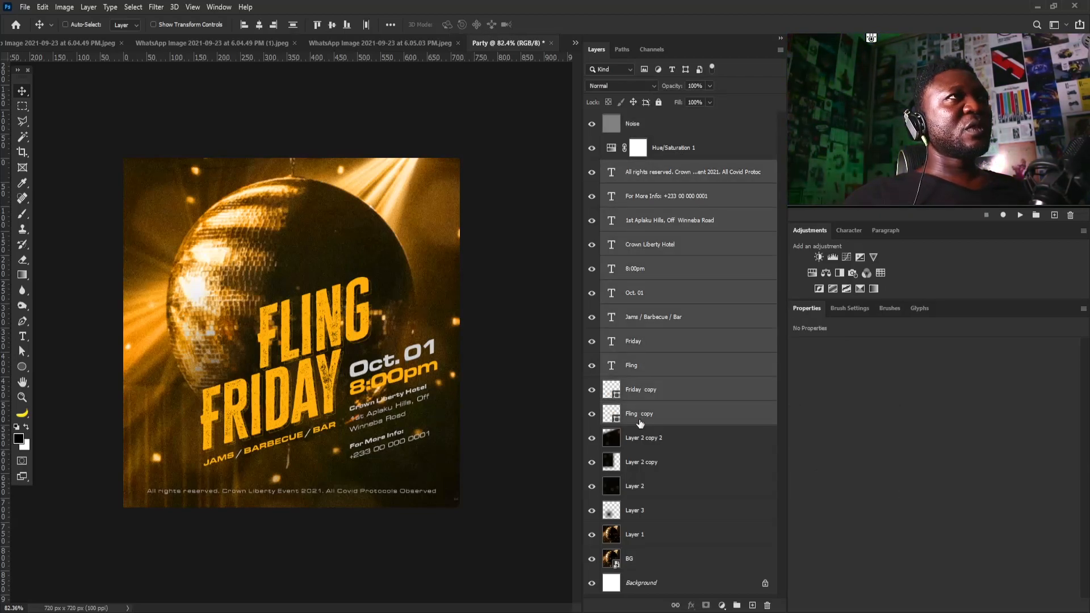
pyautogui.moveTo(356, 343); pyautogui.dragTo(356, 323)
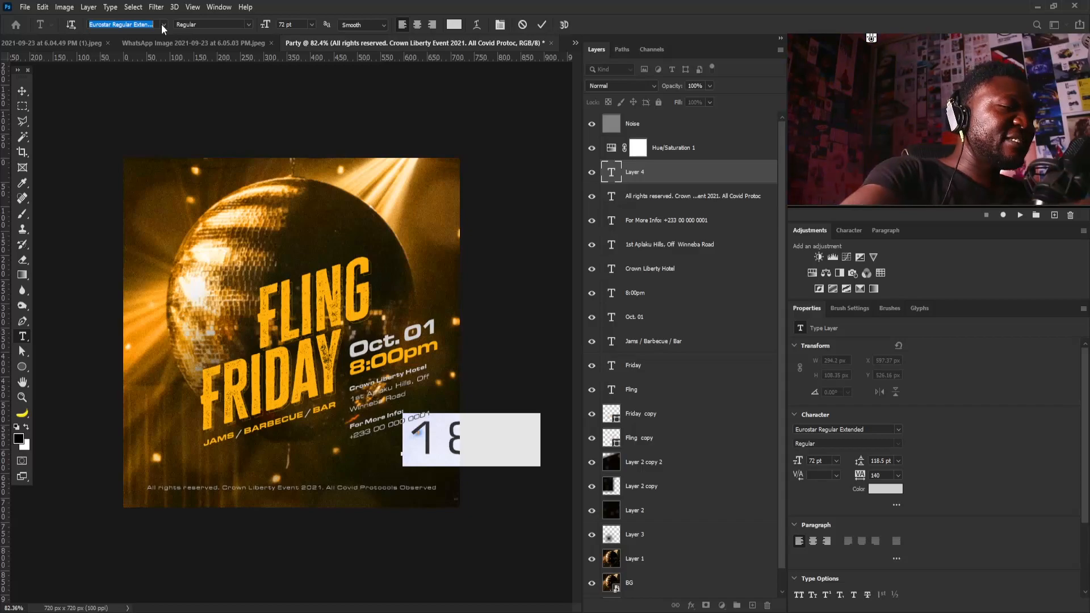
# - Set the 18+ text in Mind Blowing light with 0 tracking and place it below the contact number
pyautogui.write('mind')
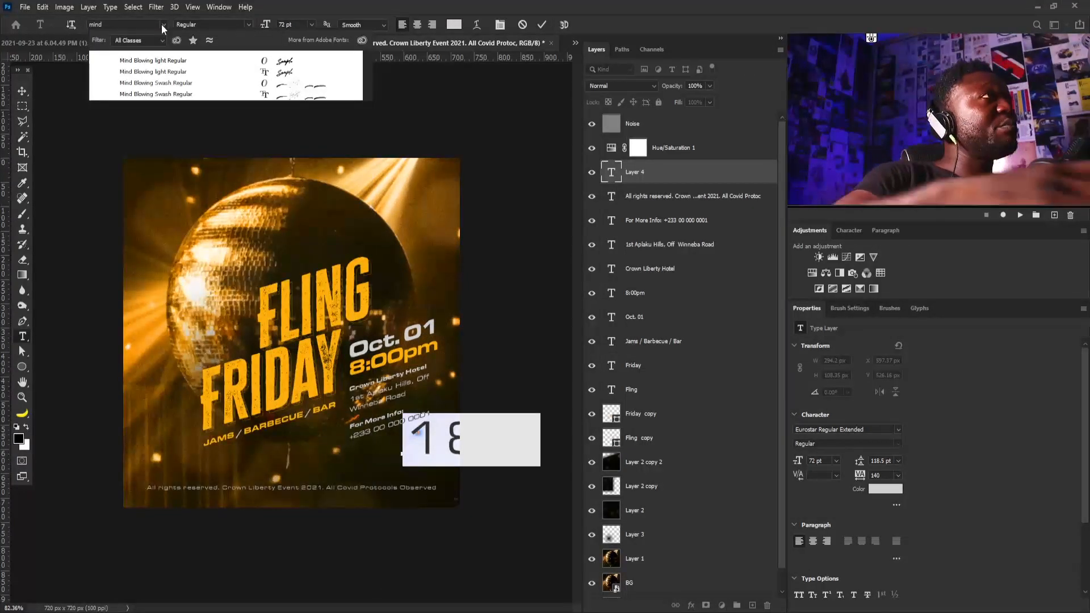
pyautogui.click(285, 60)
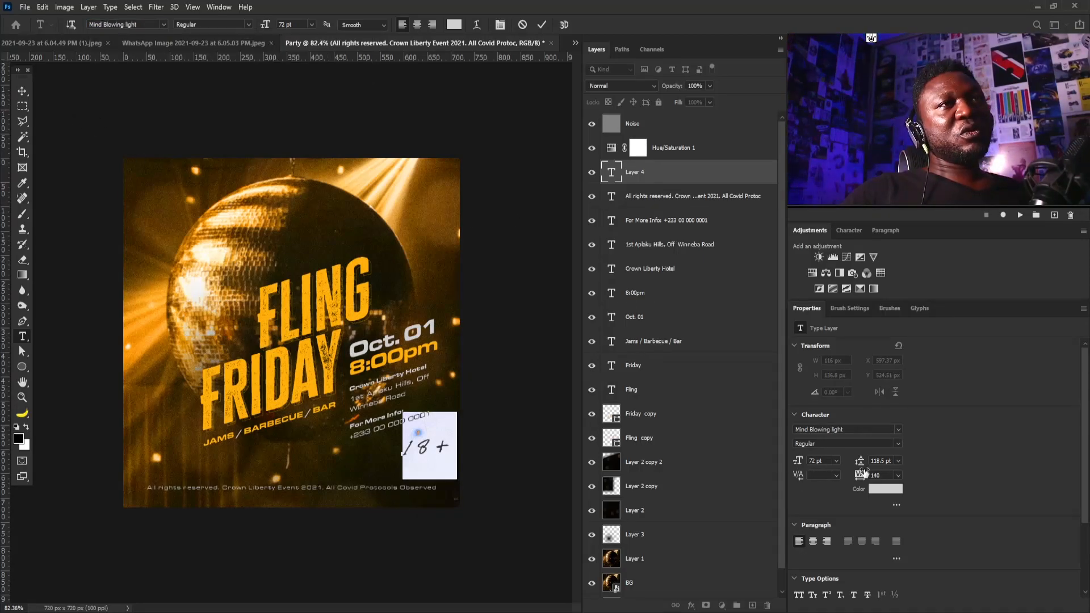
pyautogui.moveTo(879, 476); pyautogui.dragTo(857, 478)
pyautogui.write('0')
pyautogui.press('Return')
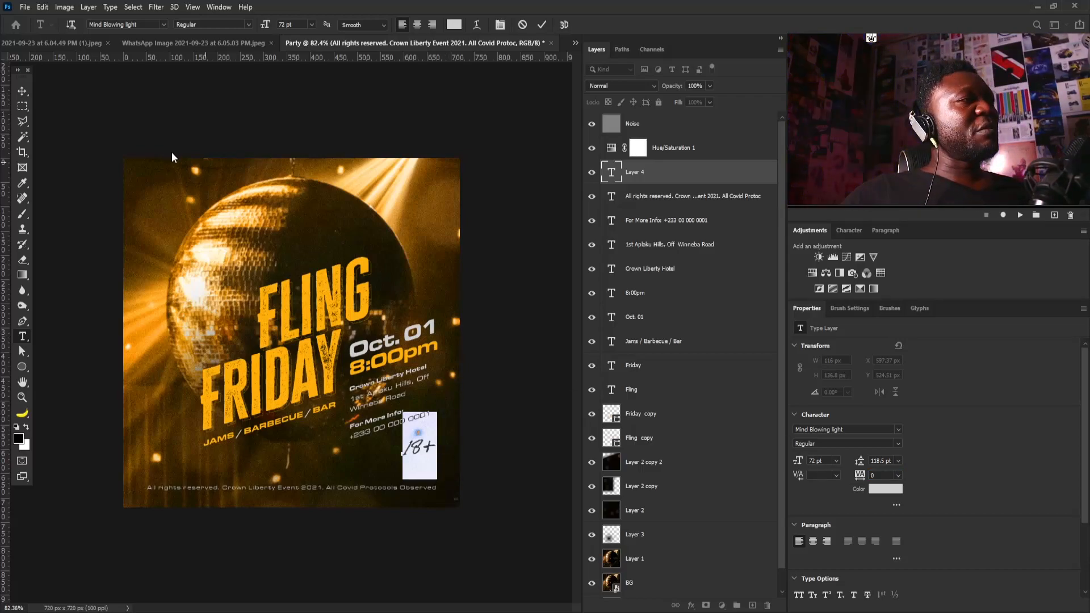
pyautogui.click(23, 90)
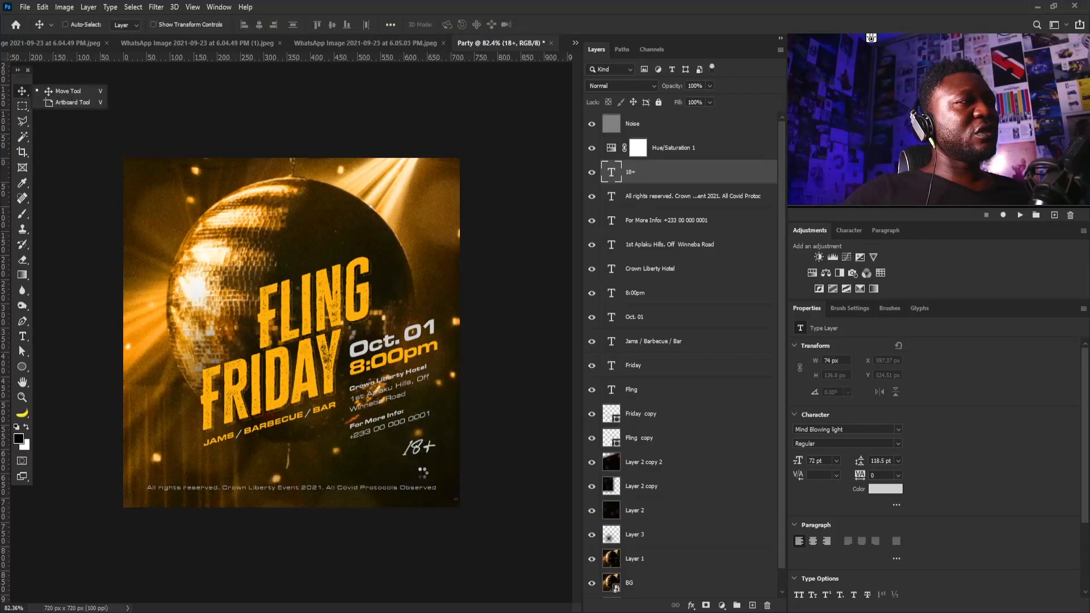
pyautogui.moveTo(423, 457); pyautogui.dragTo(446, 442)
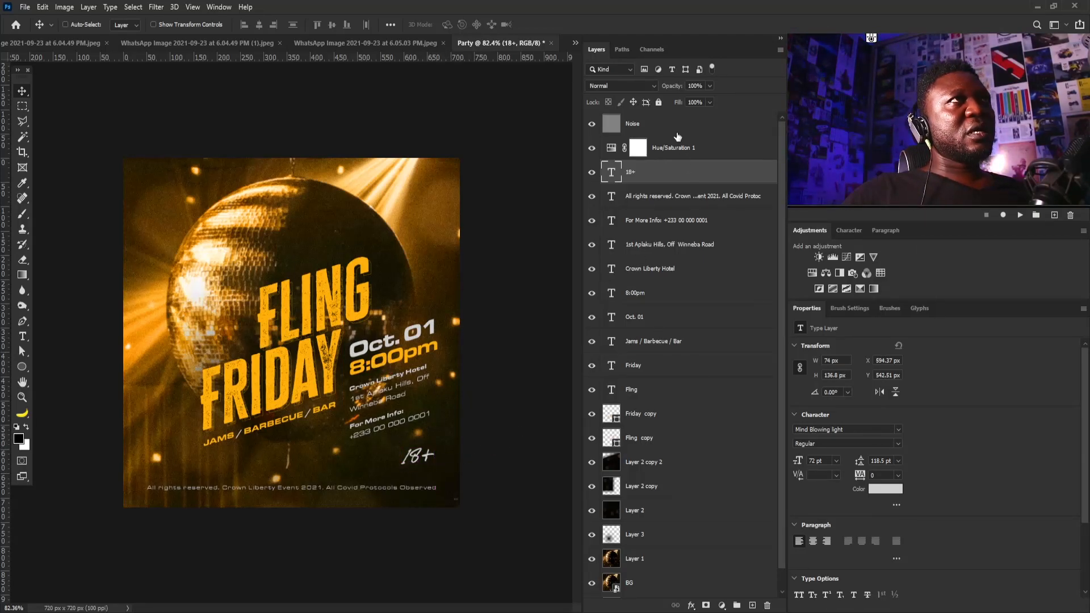
# - Create a new layer named Stroke above the 18+ text layer
pyautogui.keyDown('alt'); pyautogui.click(752, 605); pyautogui.keyUp('alt')
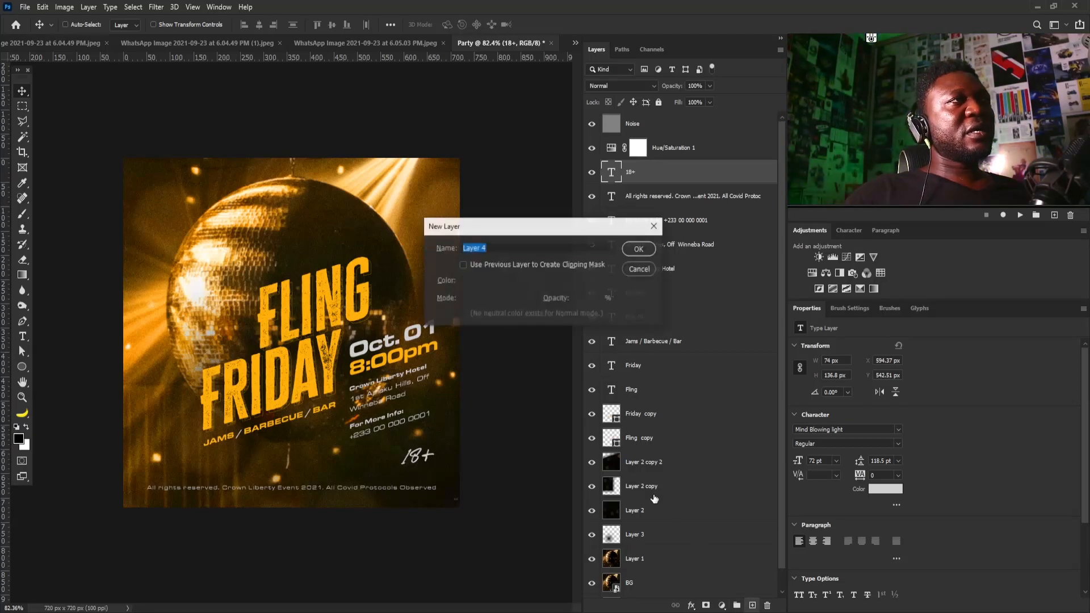
pyautogui.write('Stroke')
pyautogui.press('Return')
# - Set up a hard round brush with a white foreground colour and Transfer disabled
pyautogui.click(849, 308)
pyautogui.press('x')
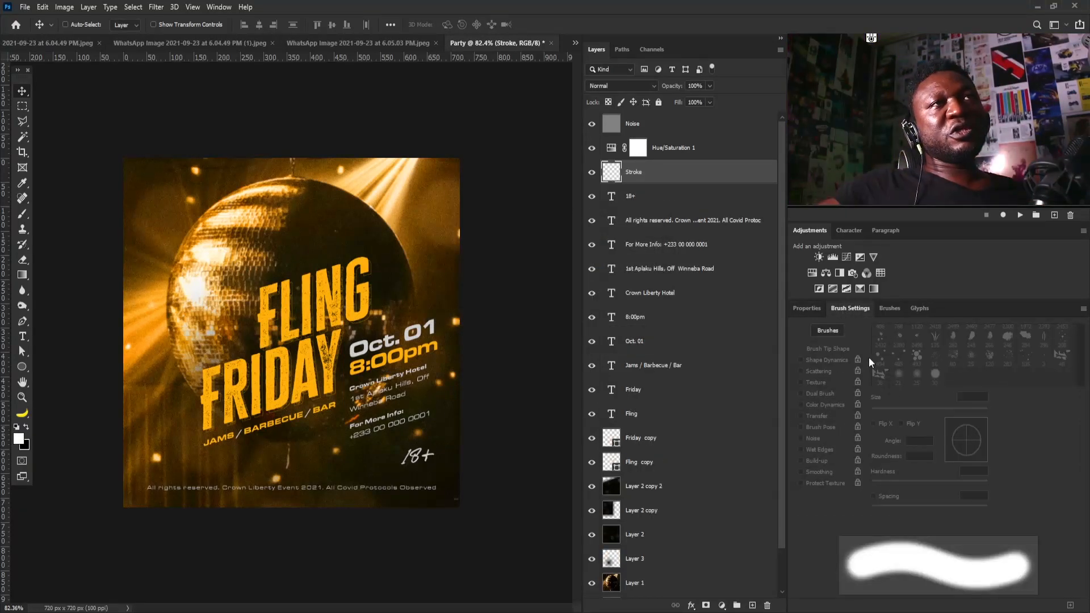
pyautogui.press('b')
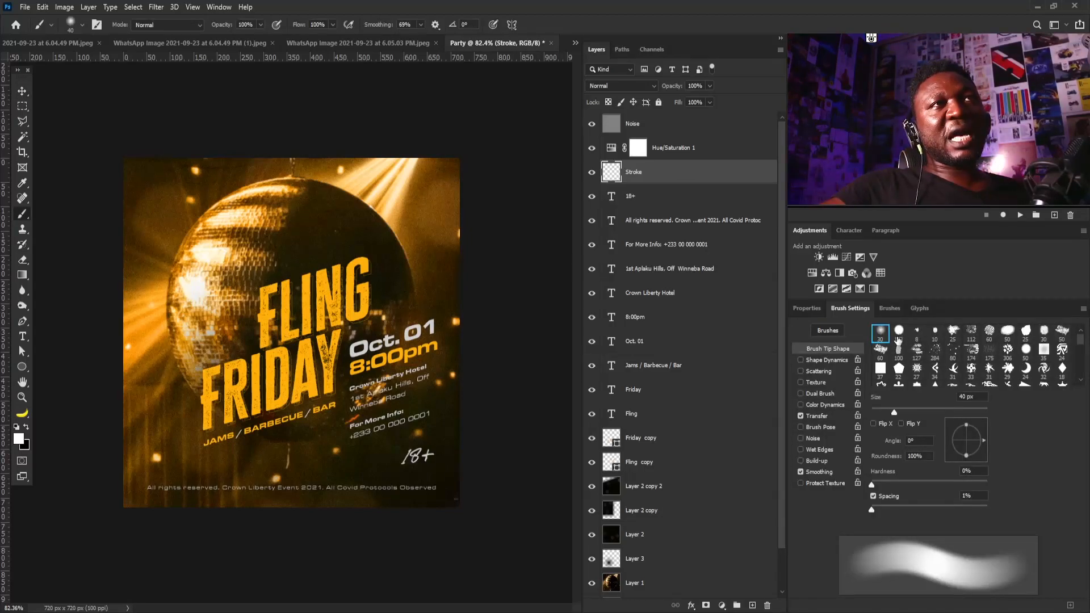
pyautogui.moveTo(872, 510); pyautogui.dragTo(817, 511)
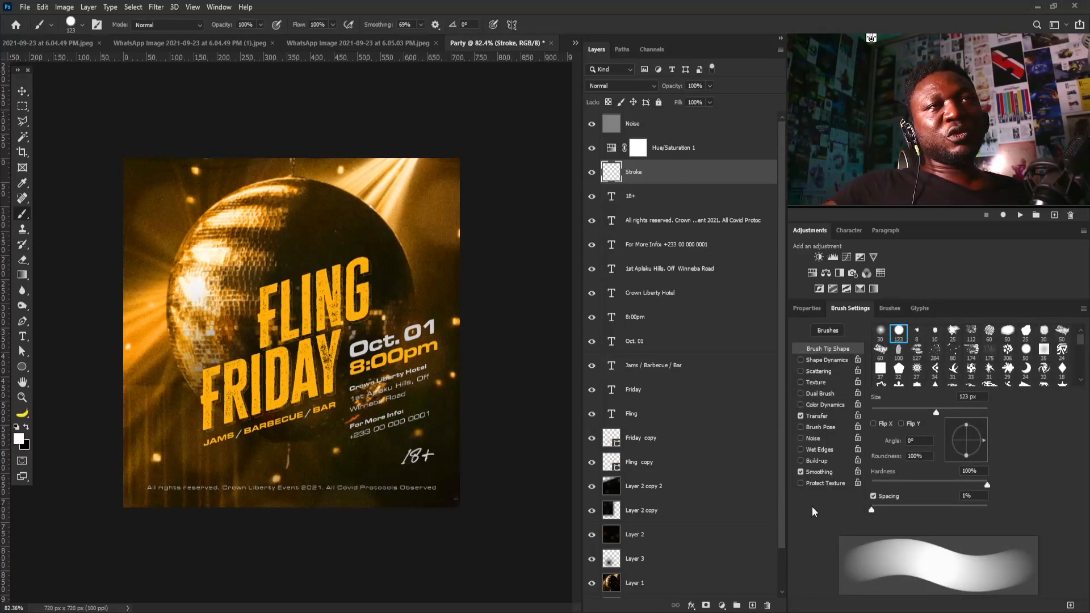
pyautogui.click(800, 416)
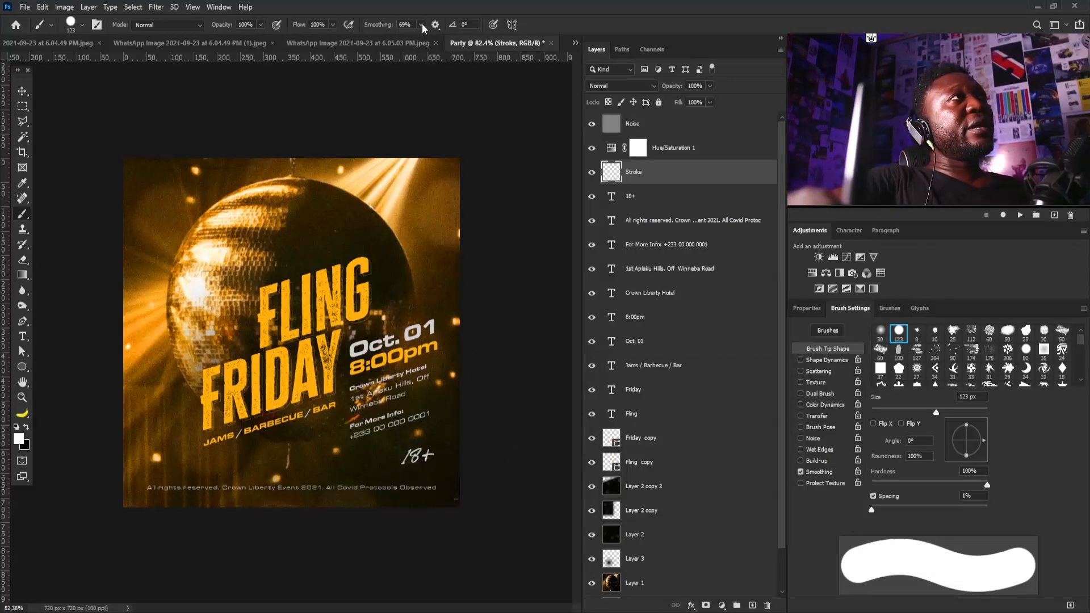
# - Reduce the brush size to 4 px for drawing a thin line around the 18+ text
pyautogui.press('[')
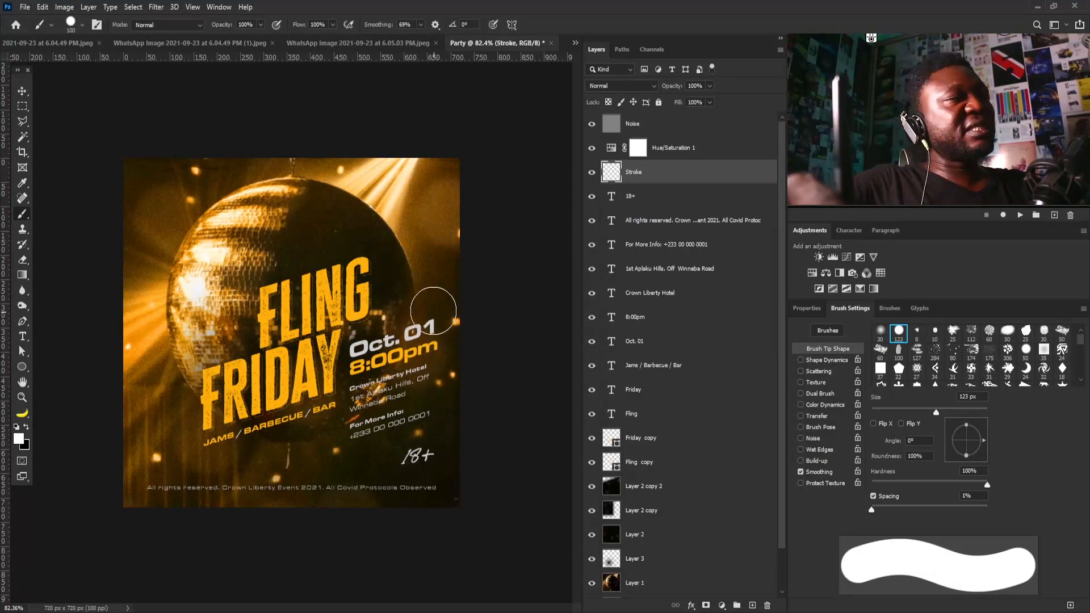
pyautogui.press('[')
pyautogui.press('[')
pyautogui.press('[')
pyautogui.press('[')
pyautogui.press('[')
pyautogui.press('[')
pyautogui.press('[')
pyautogui.press('[')
pyautogui.press('[')
pyautogui.press('[')
pyautogui.press('[')
pyautogui.press('[')
pyautogui.press('[')
pyautogui.press('[')
pyautogui.press('[')
pyautogui.press('[')
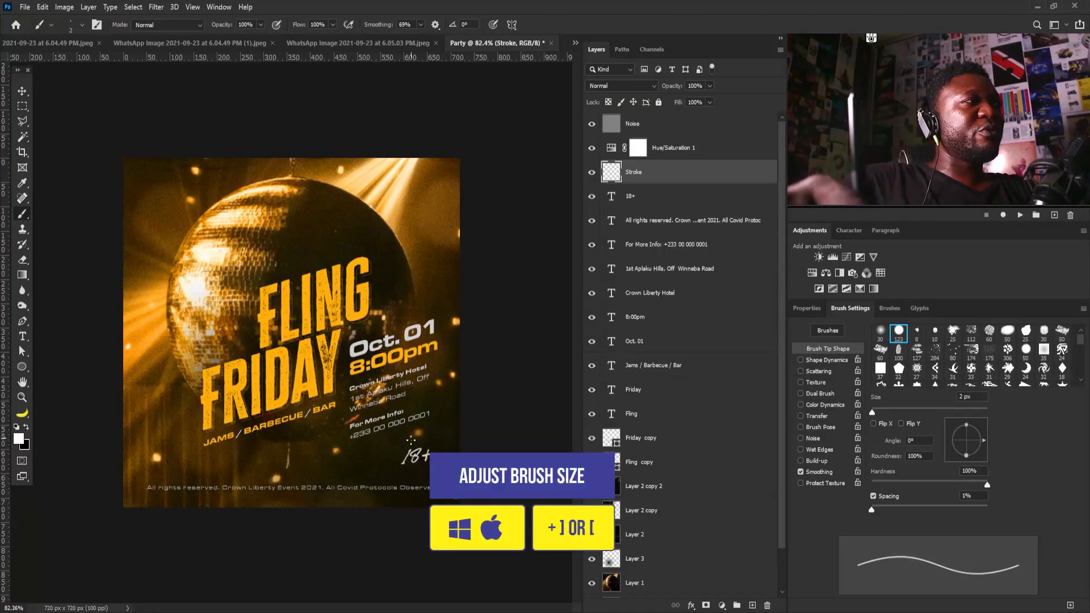
pyautogui.press(']')
pyautogui.press(']')
pyautogui.moveTo(413, 452); pyautogui.dragTo(471, 454)
pyautogui.moveTo(391, 442); pyautogui.dragTo(420, 443)
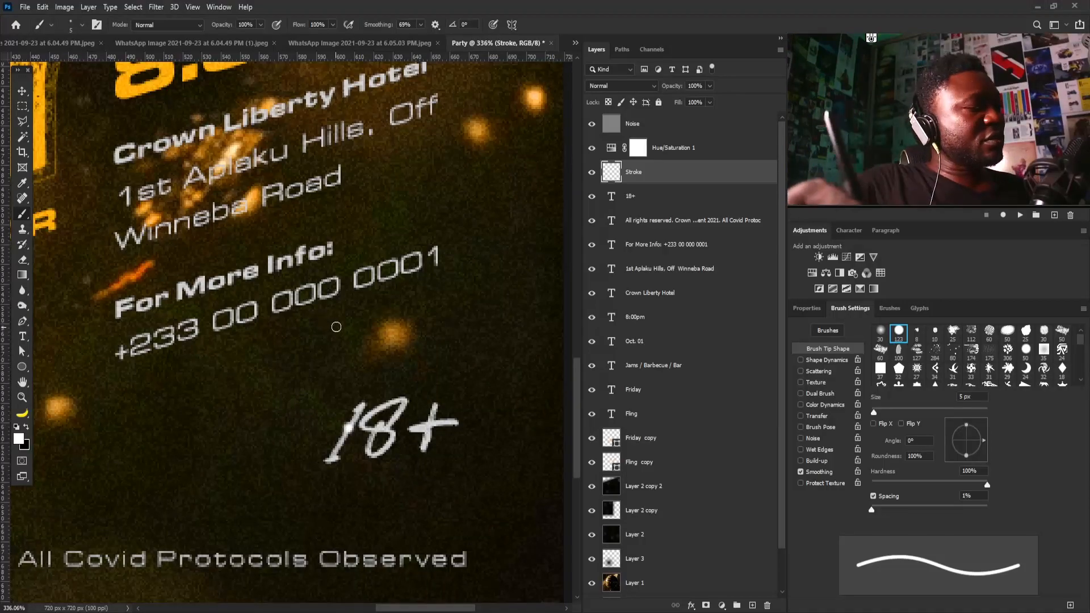
pyautogui.press('[')
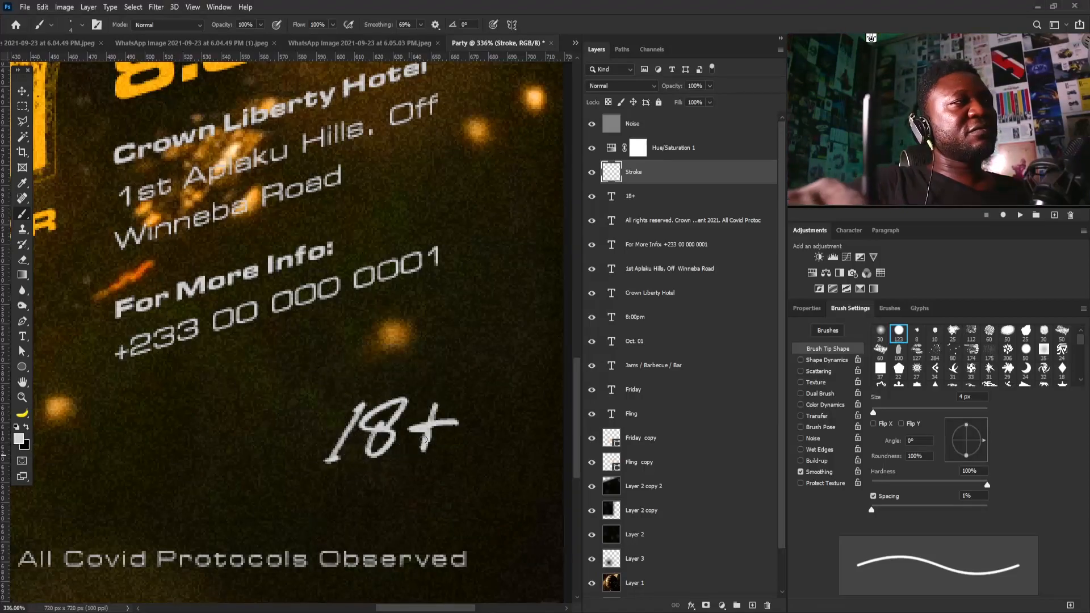
# - Draw an open freehand oval around the 18+ text on the Stroke layer
pyautogui.moveTo(399, 373)
pyautogui.mouseDown()
pyautogui.moveTo(352, 375)
pyautogui.moveTo(284, 403)
pyautogui.moveTo(267, 471)
pyautogui.moveTo(411, 494)
pyautogui.moveTo(273, 405)
pyautogui.moveTo(227, 423)
pyautogui.mouseUp()
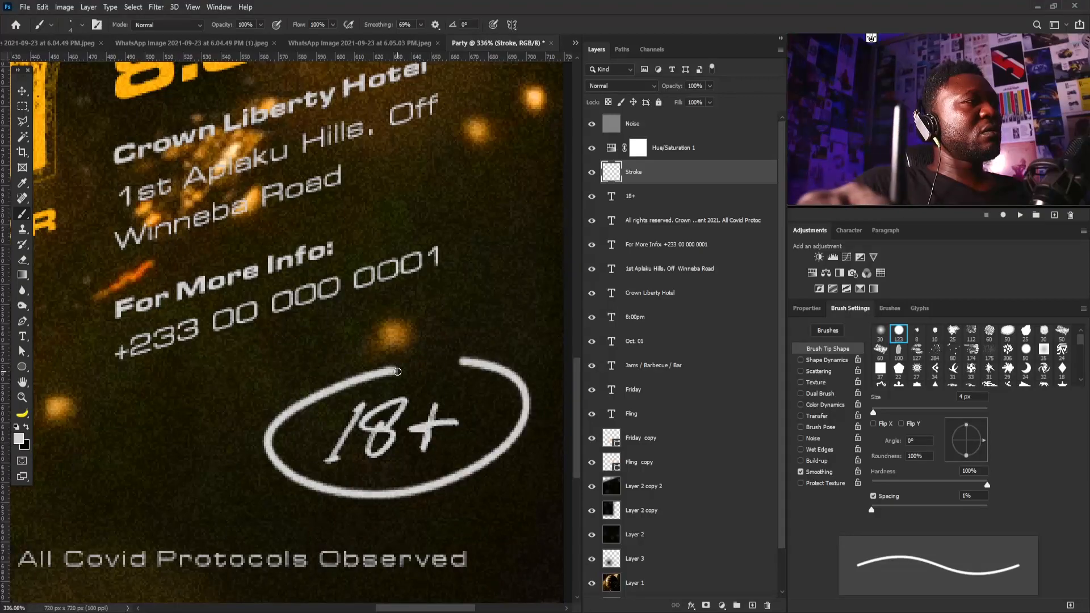
pyautogui.hotkey('ctrl', 'space')
pyautogui.moveTo(407, 314); pyautogui.dragTo(311, 367)
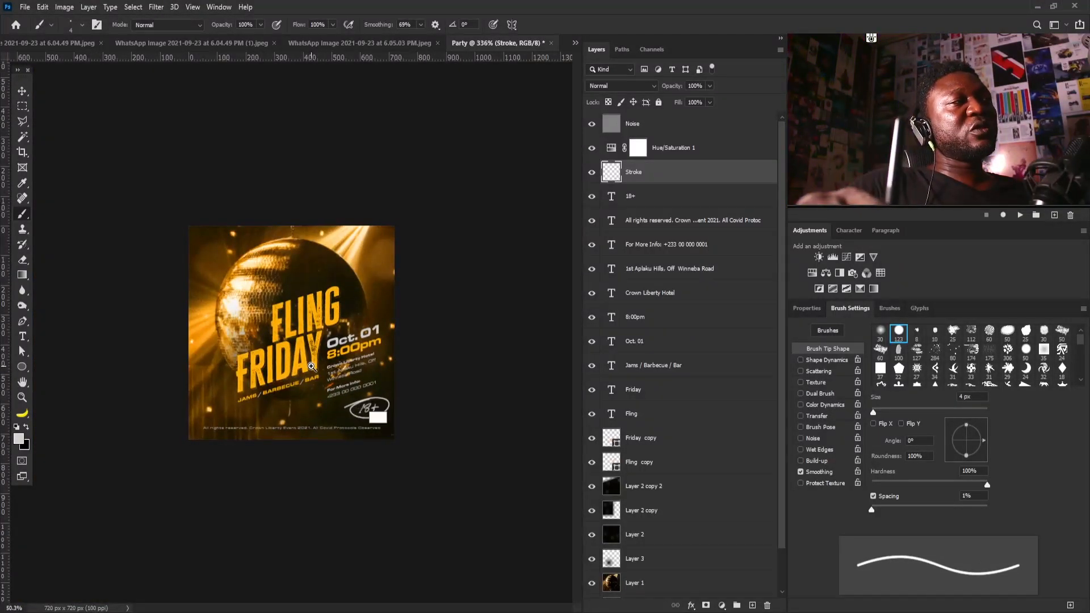
# - Select the Stroke and 18+ layers together and scale them down slightly, keeping the circled text near the flyer's lower-right corner
pyautogui.hotkey('ctrl', 'space')
pyautogui.moveTo(345, 410); pyautogui.dragTo(414, 454)
pyautogui.press('v')
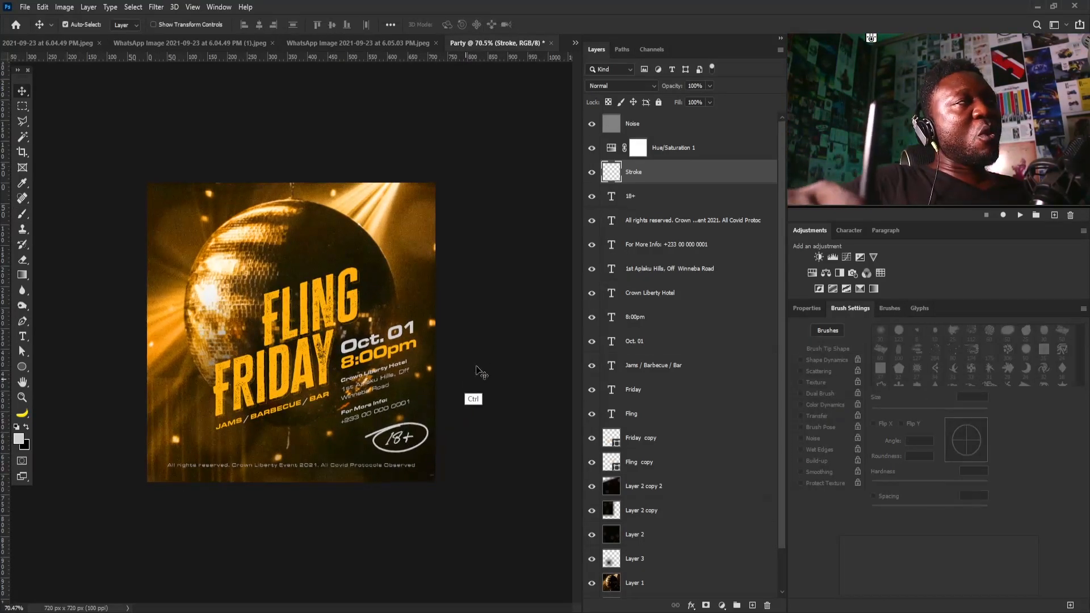
pyautogui.press('ctrl')
pyautogui.keyDown('ctrl'); pyautogui.click(641, 198); pyautogui.keyUp('ctrl')
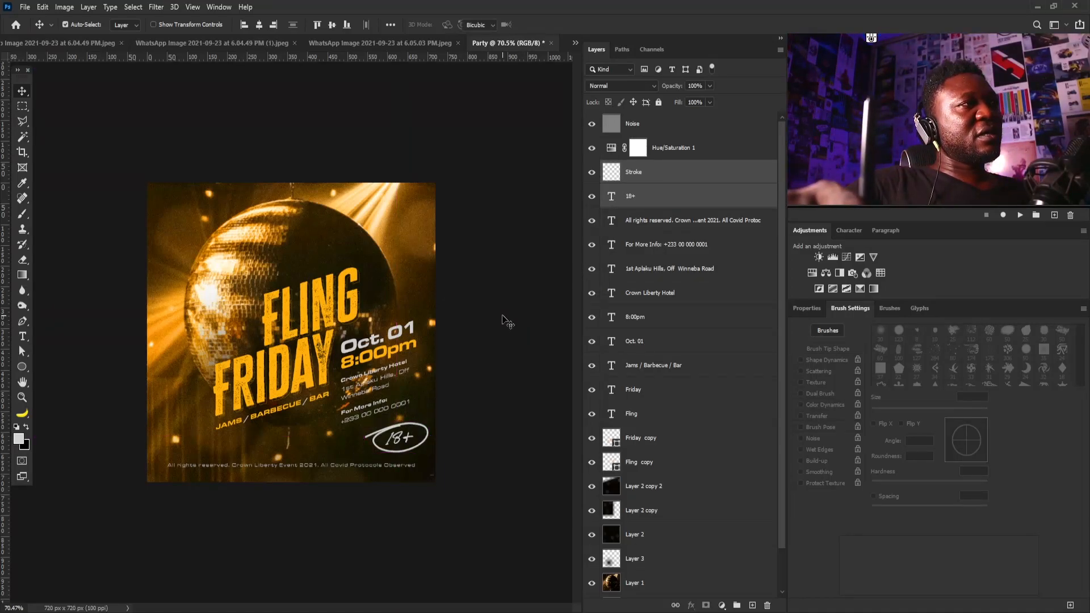
pyautogui.hotkey('ctrl', 't')
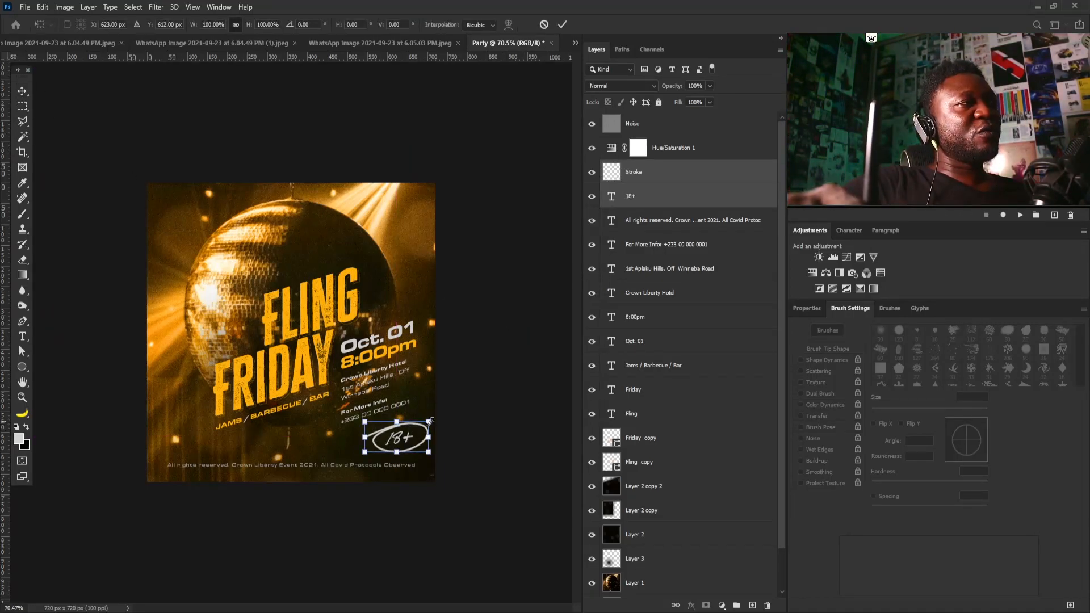
pyautogui.moveTo(429, 421); pyautogui.dragTo(416, 427)
pyautogui.press('Return')
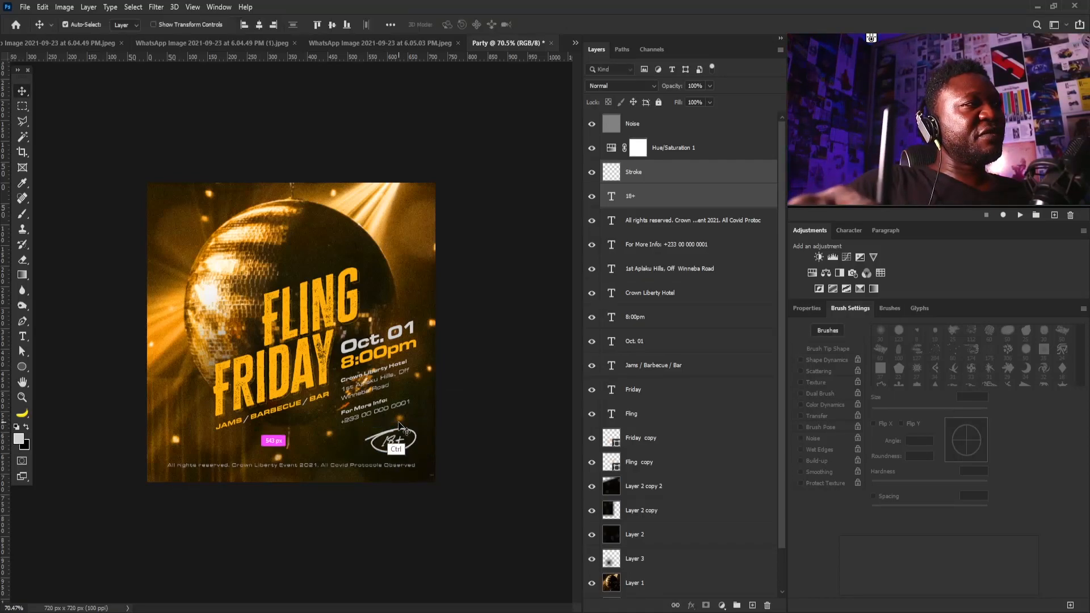
# - Stamp all visible layers into a new merged layer above the Noise layer
pyautogui.hotkey('ctrl', '+')
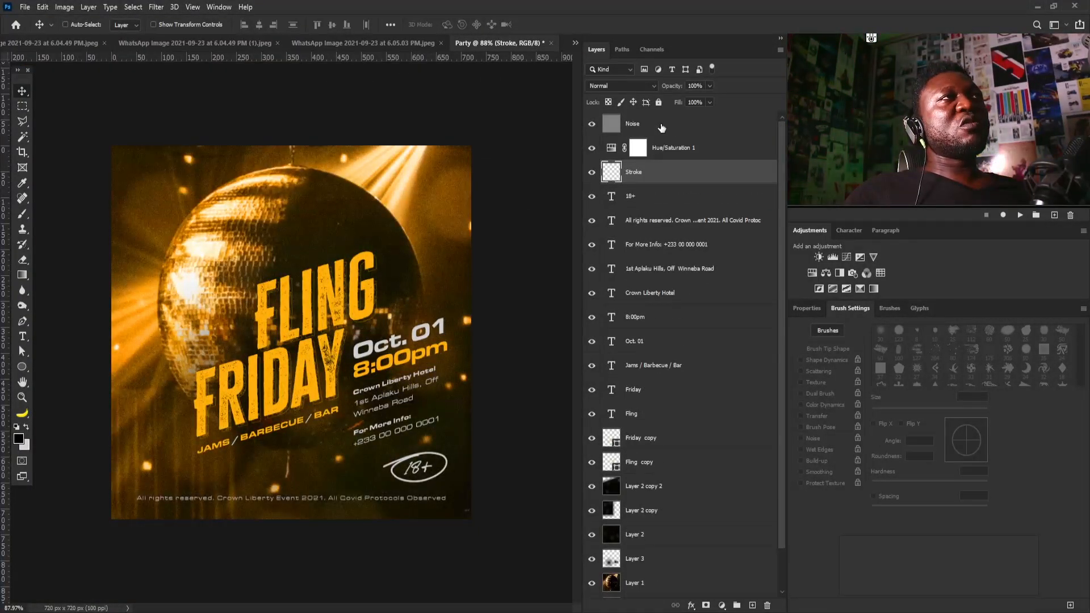
pyautogui.click(660, 126)
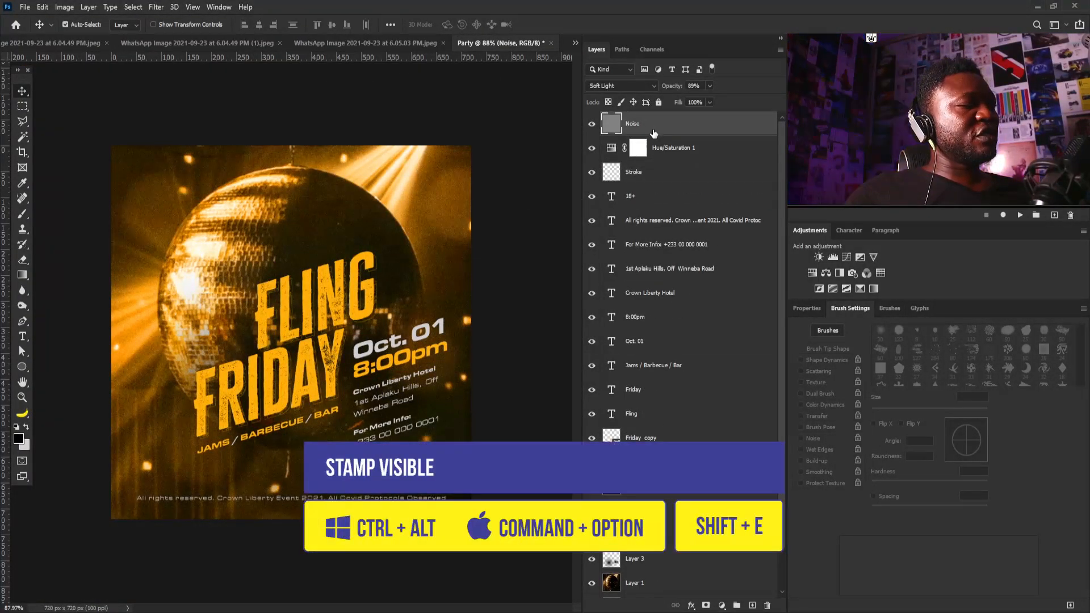
pyautogui.hotkey('ctrl', 'alt', 'shift', 'e')
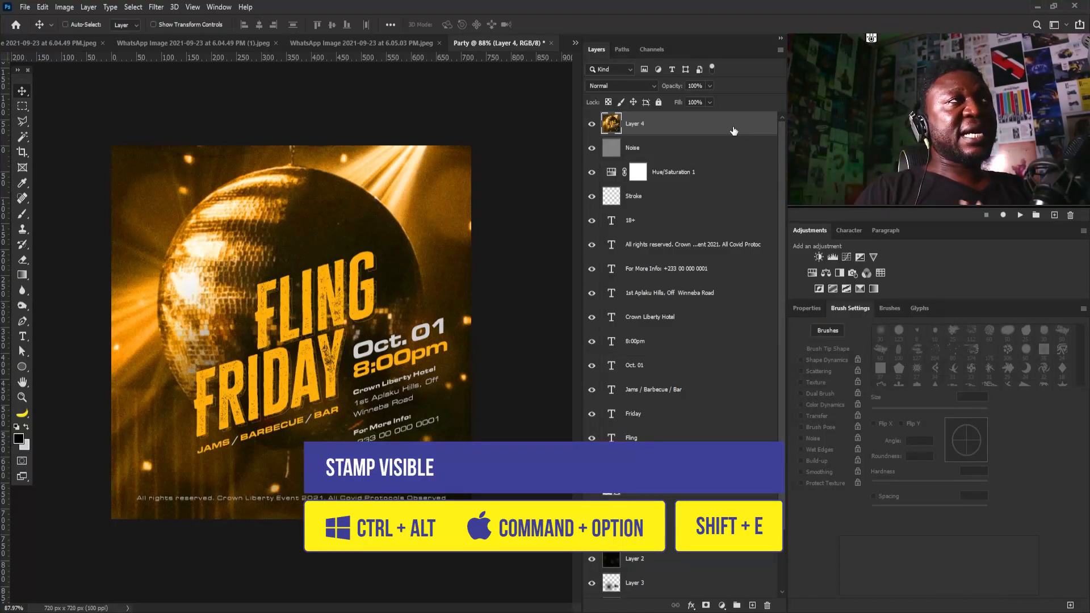
# - Disable the green and blue channels in the stamped layer's blending options, leaving only red active
pyautogui.doubleClick(733, 131)
pyautogui.click(806, 335)
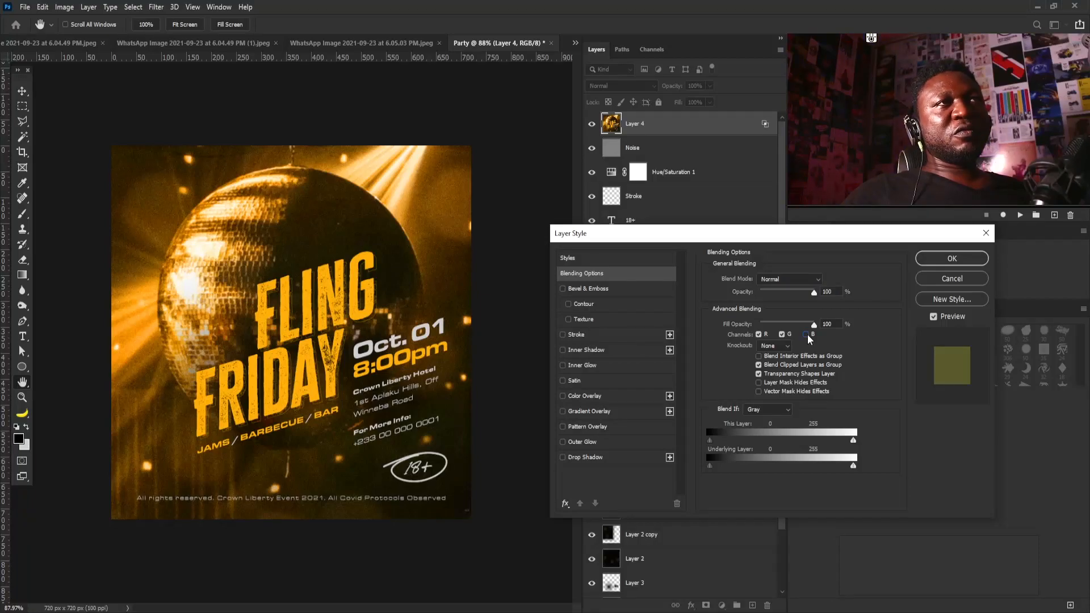
pyautogui.click(782, 335)
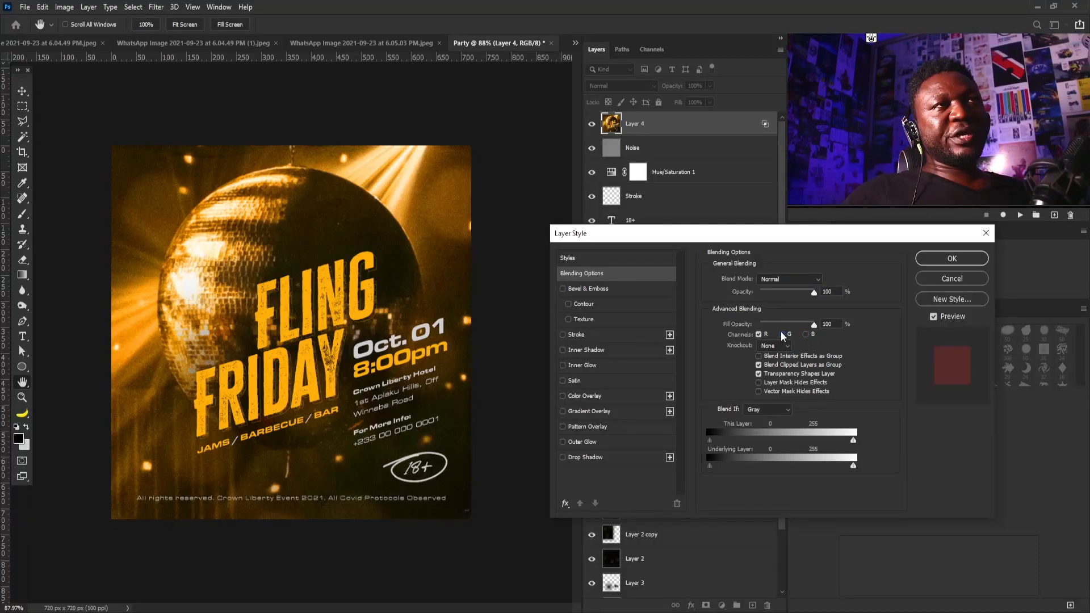
pyautogui.click(944, 260)
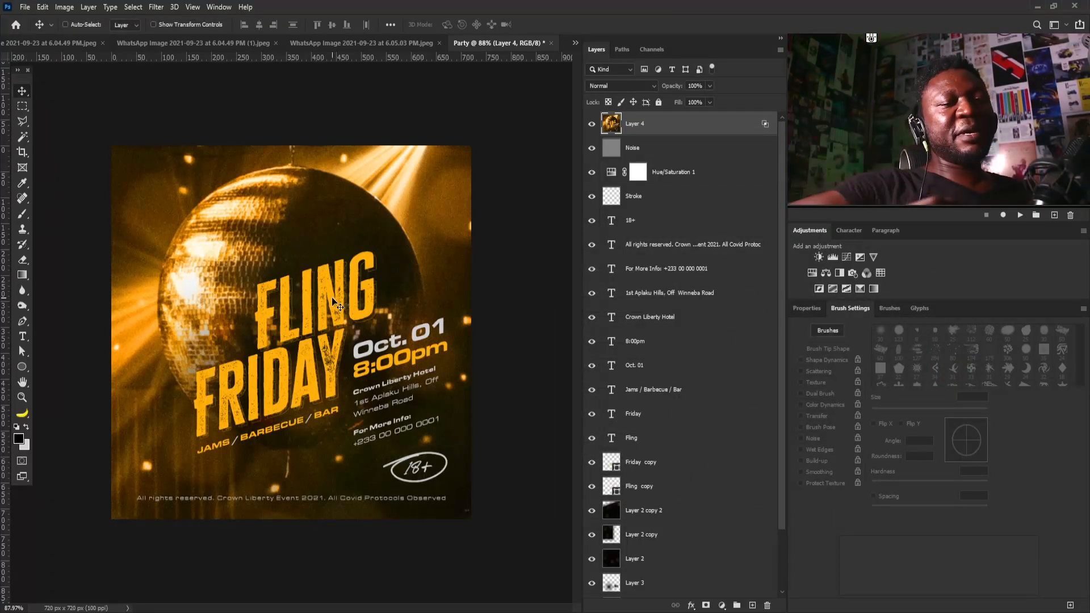
# - Nudge the red-channel stamped layer right and down for a colour-split effect and set its opacity to 34%
pyautogui.press('Right')
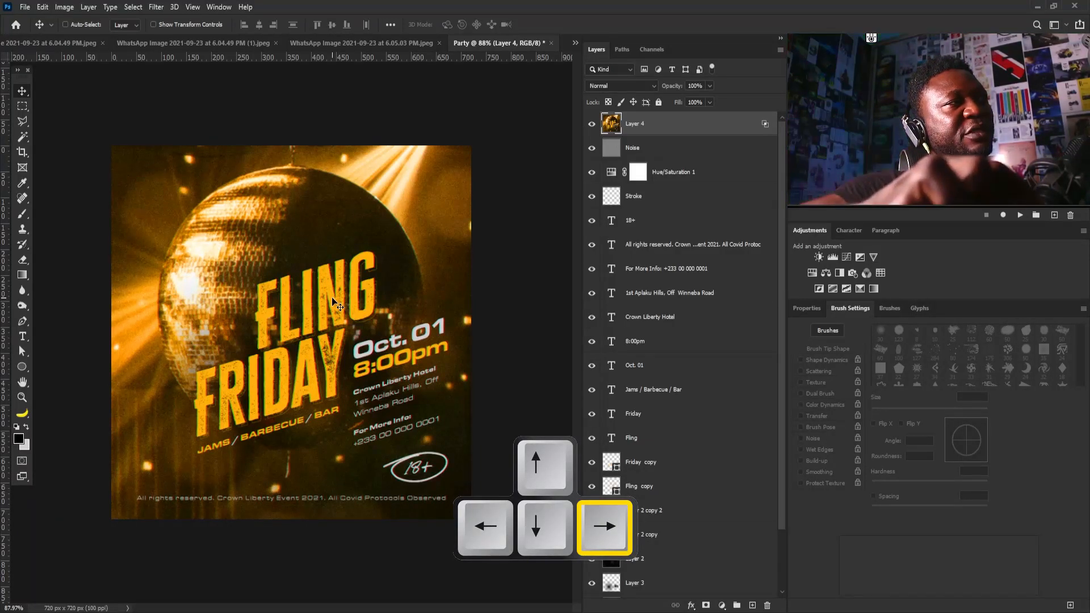
pyautogui.press('Down')
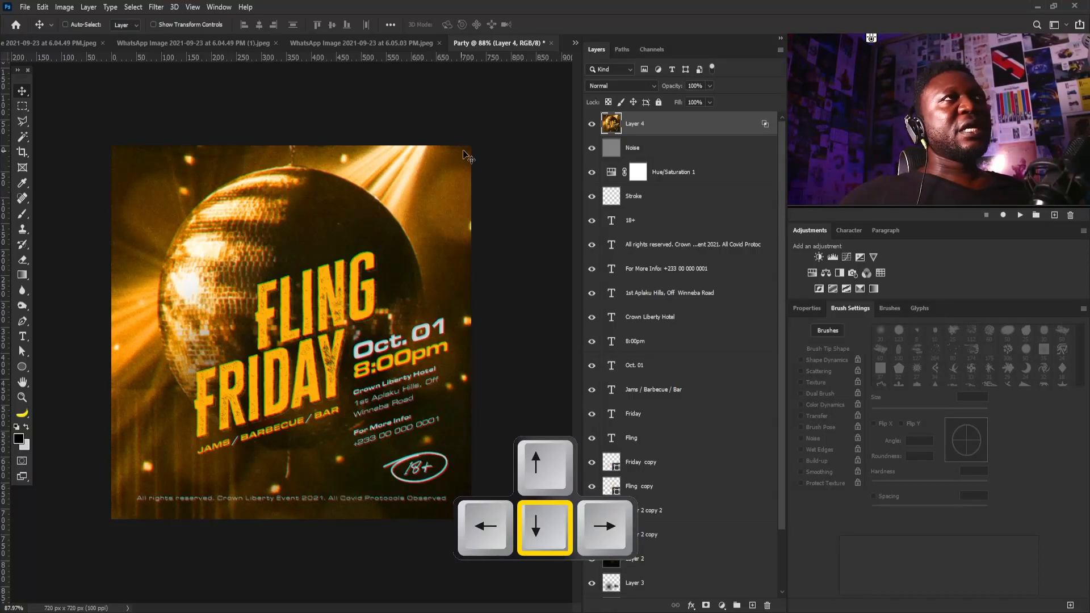
pyautogui.click(710, 86)
pyautogui.moveTo(712, 99); pyautogui.dragTo(676, 103)
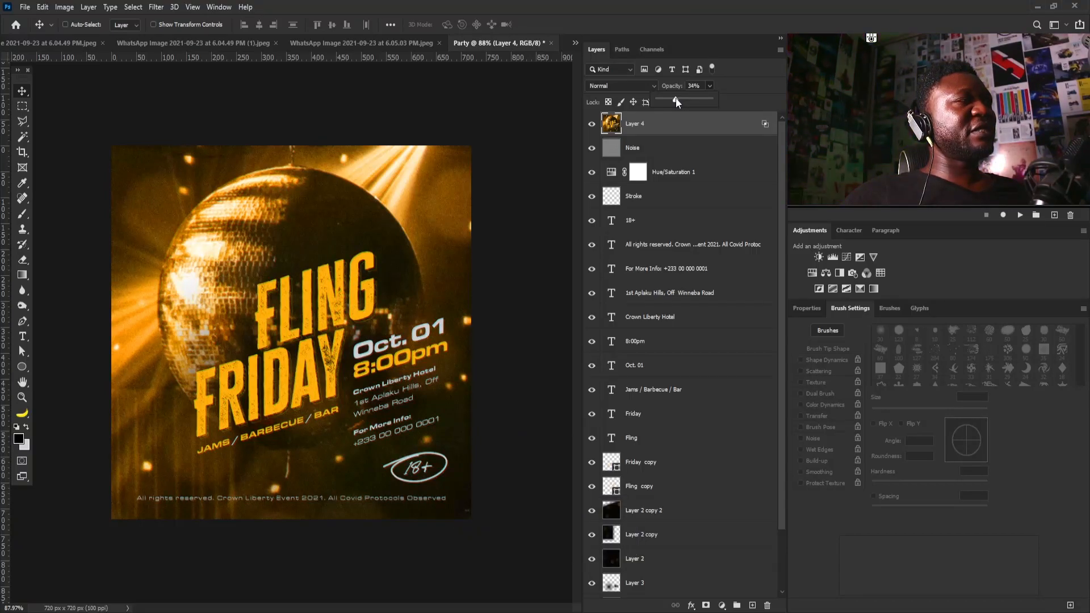
pyautogui.click(418, 274)
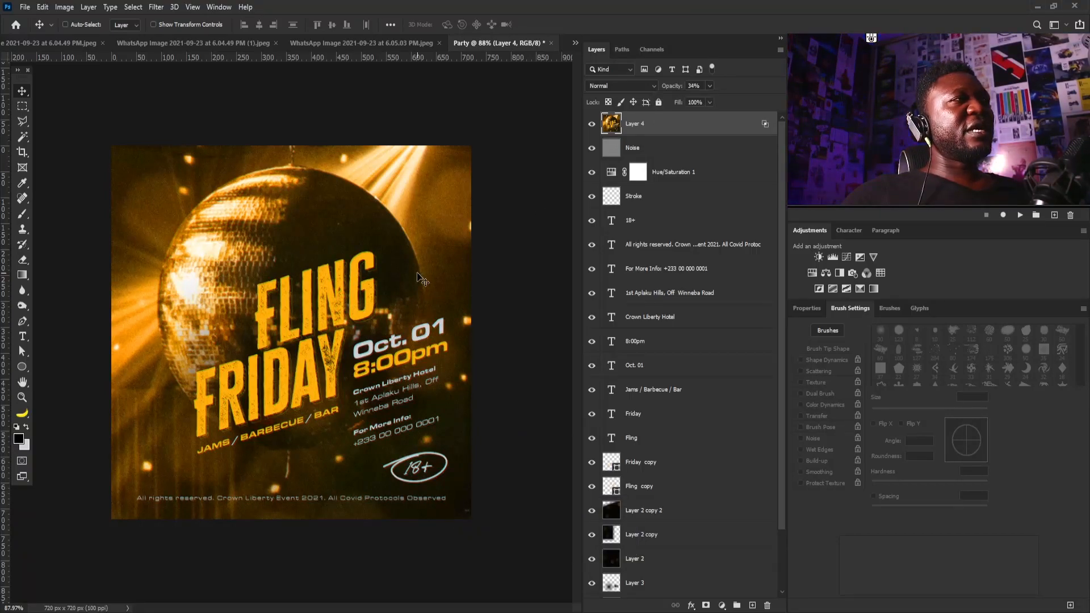